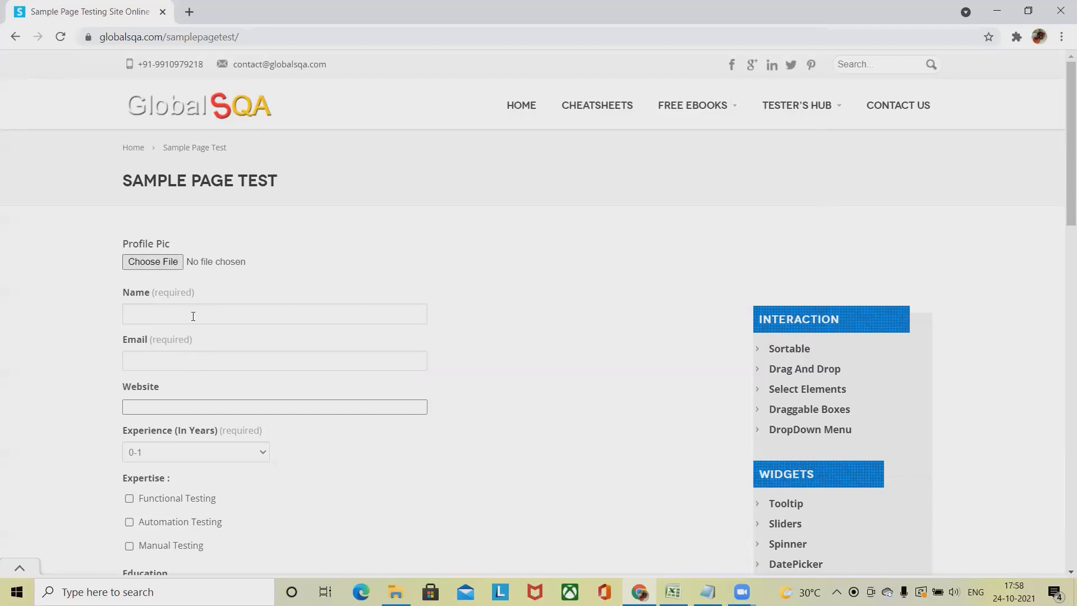
Examine the Sample Page Test form's fields and controls, from Profile Pic down to the Comment box and Submit.
{"action": "scroll", "coordinate": [210, 430], "scroll_direction": "down", "scroll_amount": 4}
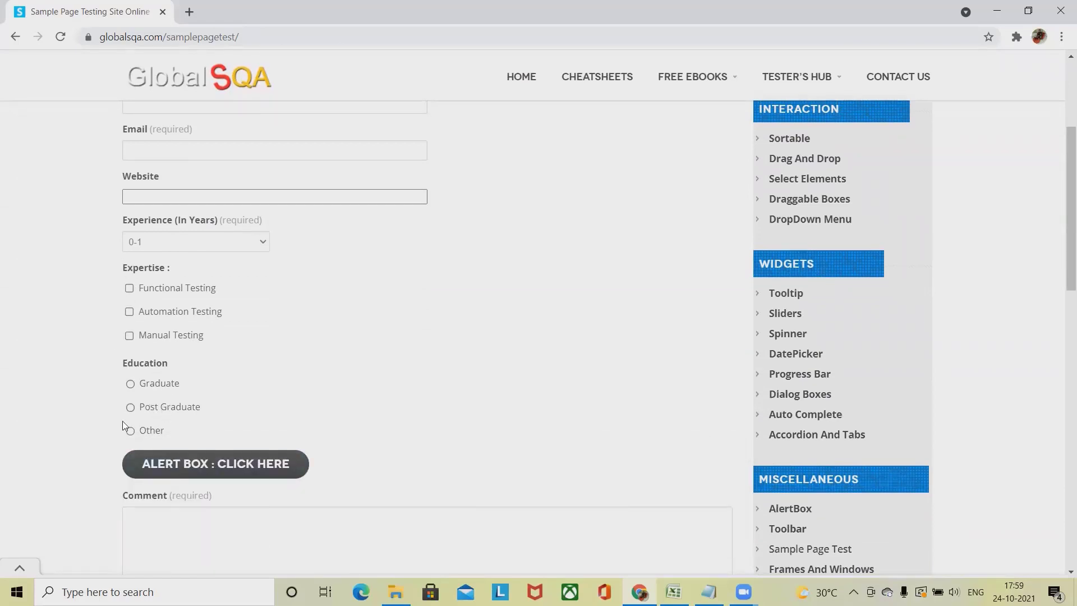
{"action": "scroll", "coordinate": [190, 440], "scroll_direction": "down", "scroll_amount": 3}
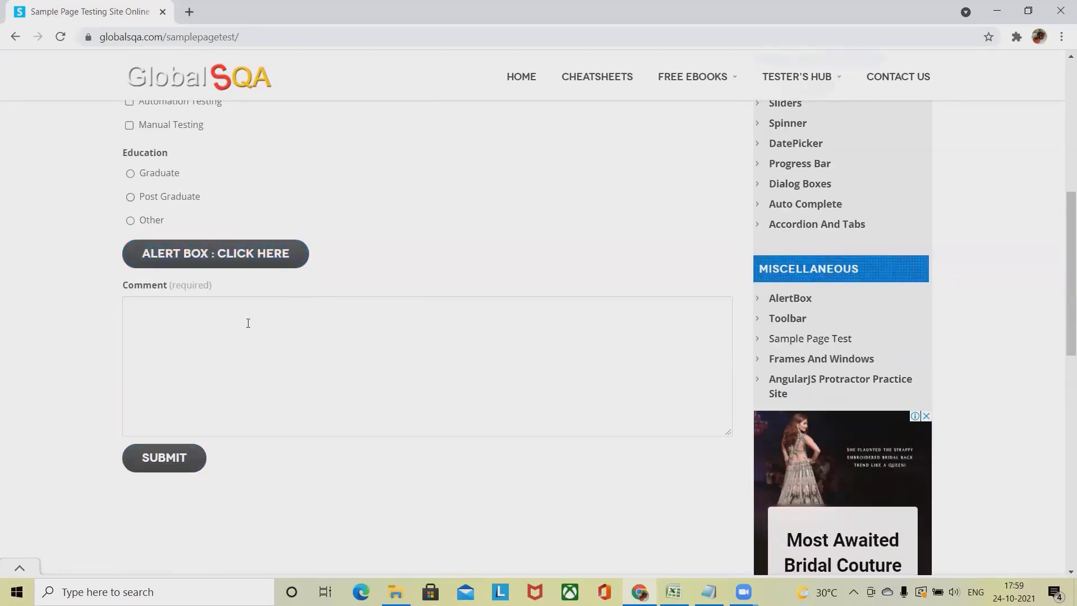
{"action": "left_click", "coordinate": [218, 344]}
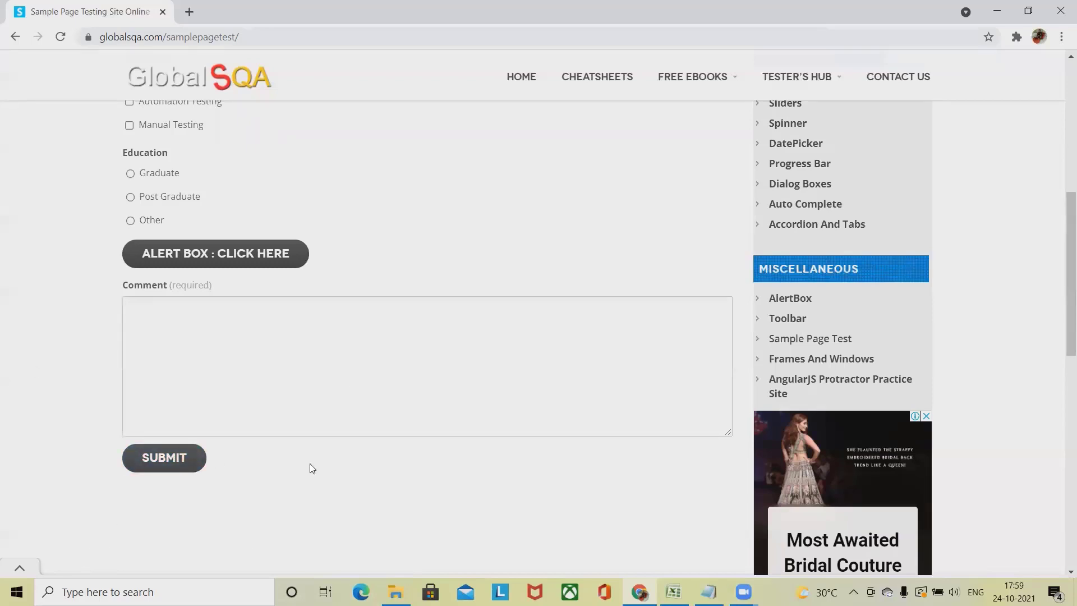
{"action": "scroll", "coordinate": [276, 431], "scroll_direction": "up", "scroll_amount": 6}
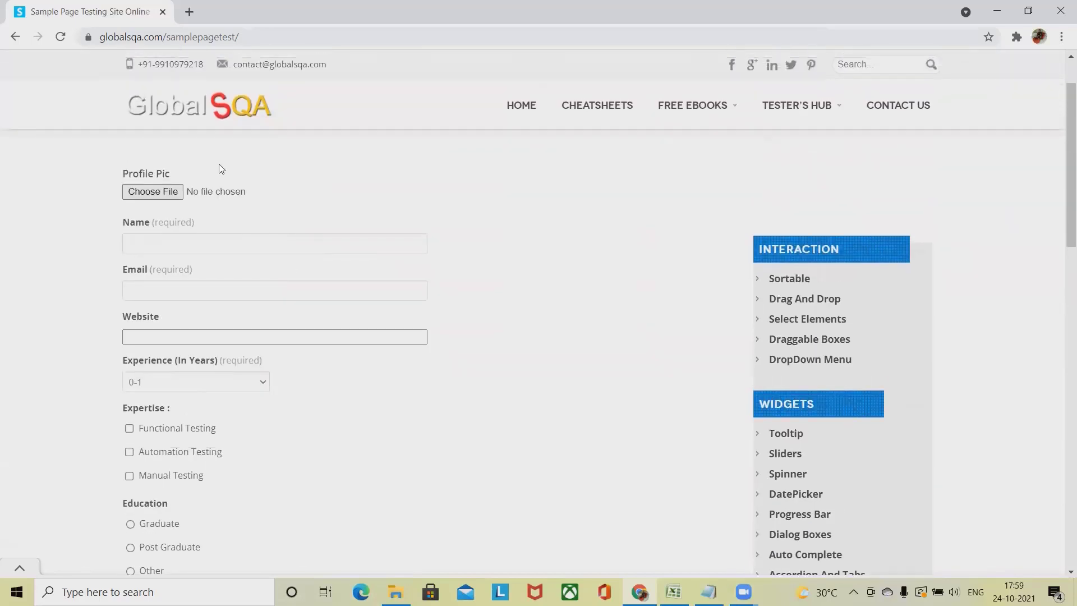
{"action": "scroll", "coordinate": [162, 364], "scroll_direction": "down", "scroll_amount": 3}
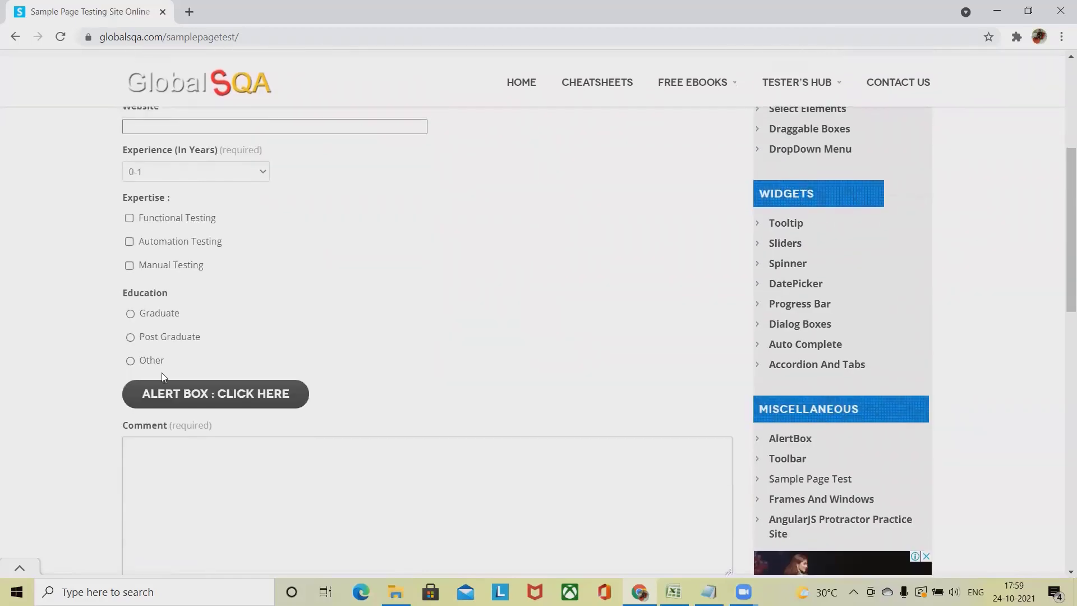
{"action": "scroll", "coordinate": [163, 375], "scroll_direction": "down", "scroll_amount": 1}
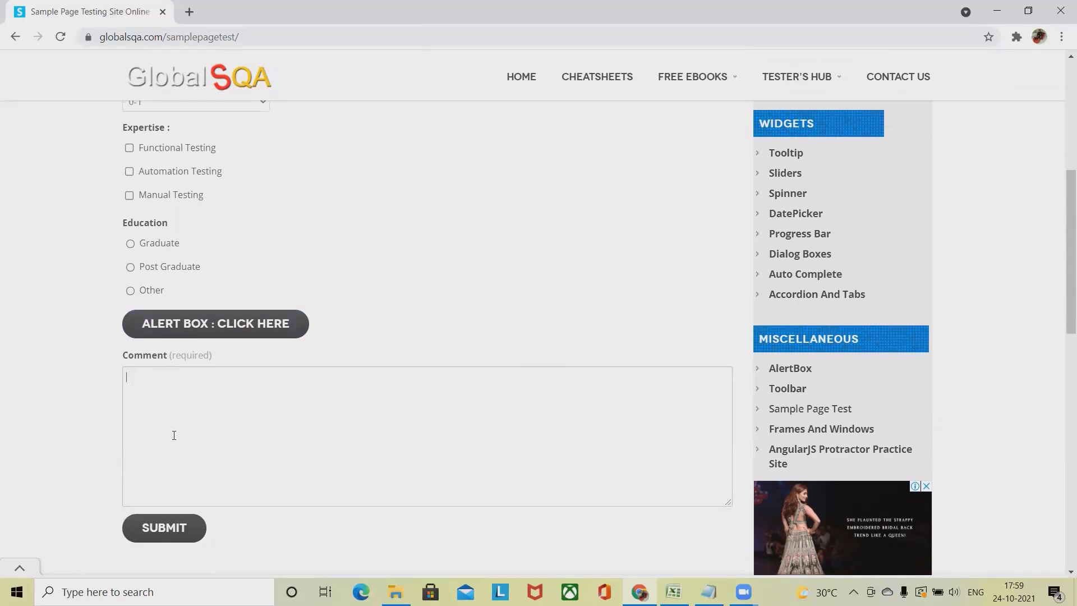
{"action": "left_click", "coordinate": [174, 435]}
Switch to the RPA Test Case template workbook in Excel and look over its Title sheet.
{"action": "left_click", "coordinate": [673, 592]}
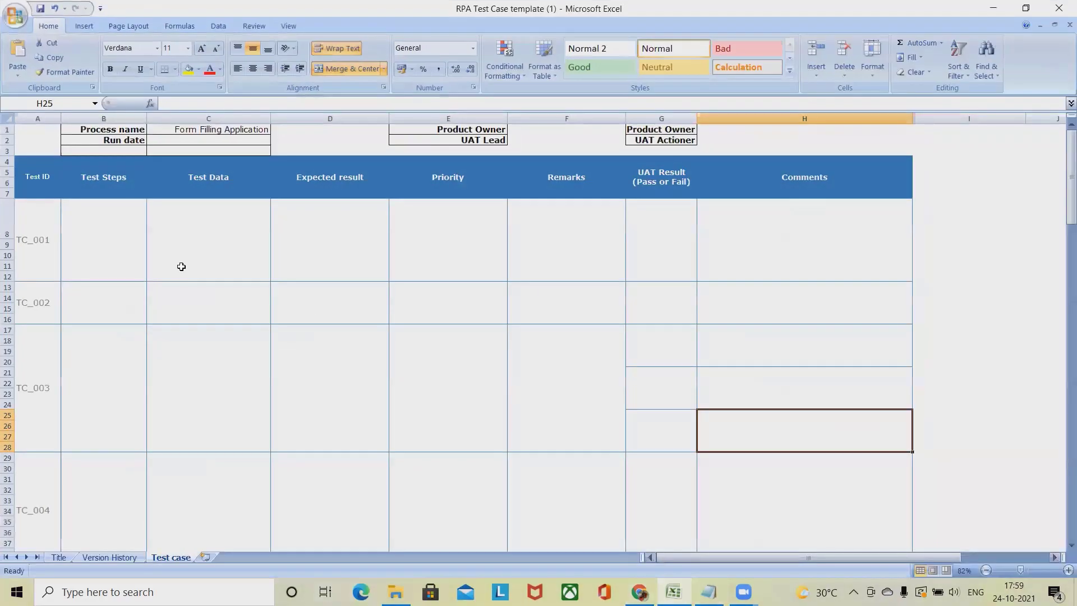
{"action": "left_click", "coordinate": [59, 557]}
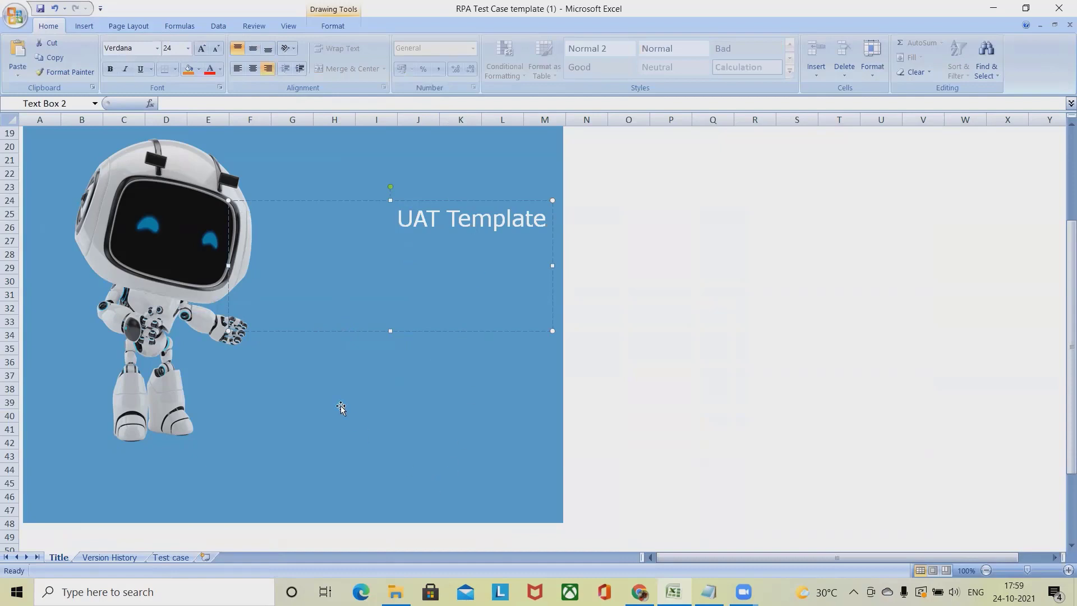
{"action": "scroll", "coordinate": [341, 408], "scroll_direction": "down", "scroll_amount": 5}
{"action": "scroll", "coordinate": [339, 408], "scroll_direction": "up", "scroll_amount": 7}
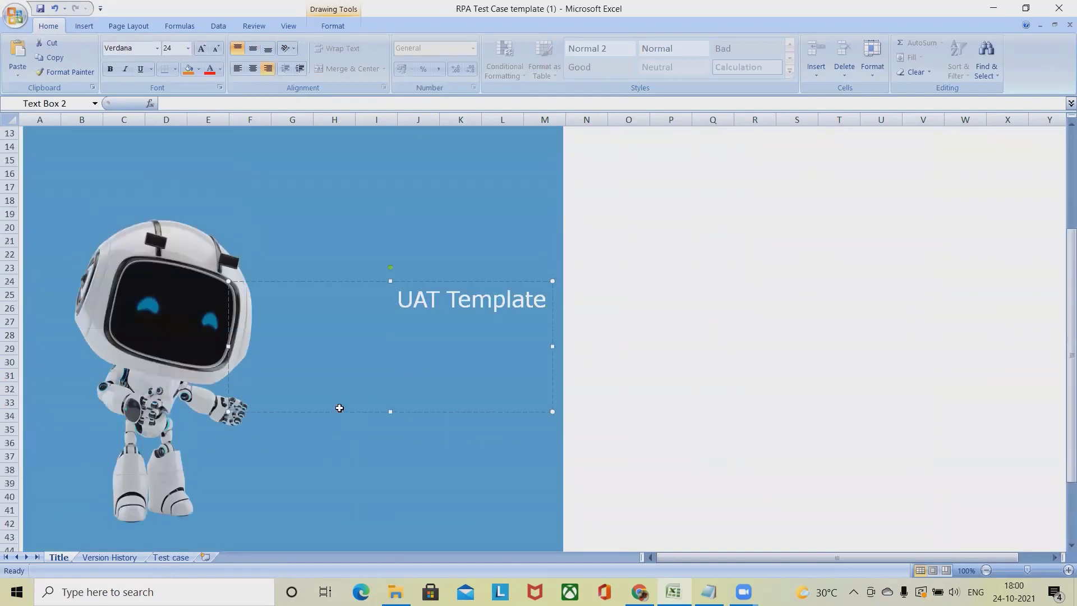
{"action": "scroll", "coordinate": [339, 407], "scroll_direction": "up", "scroll_amount": 2}
On the Version History sheet, enter date 24/10/2021 and version V1.0 in the first Revision History row.
{"action": "left_click", "coordinate": [118, 557]}
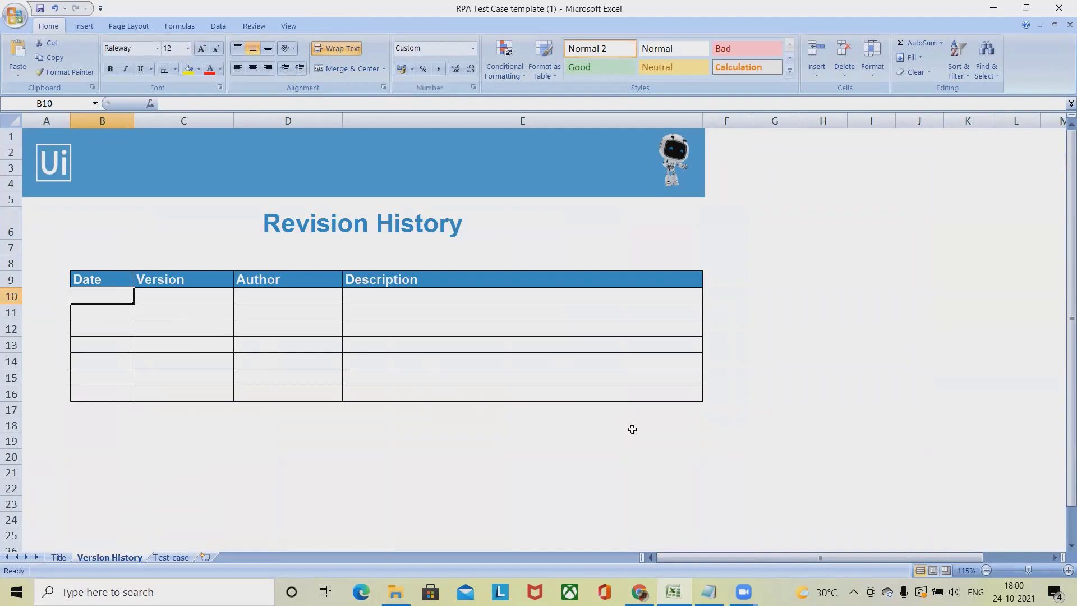
{"action": "type", "text": "24"}
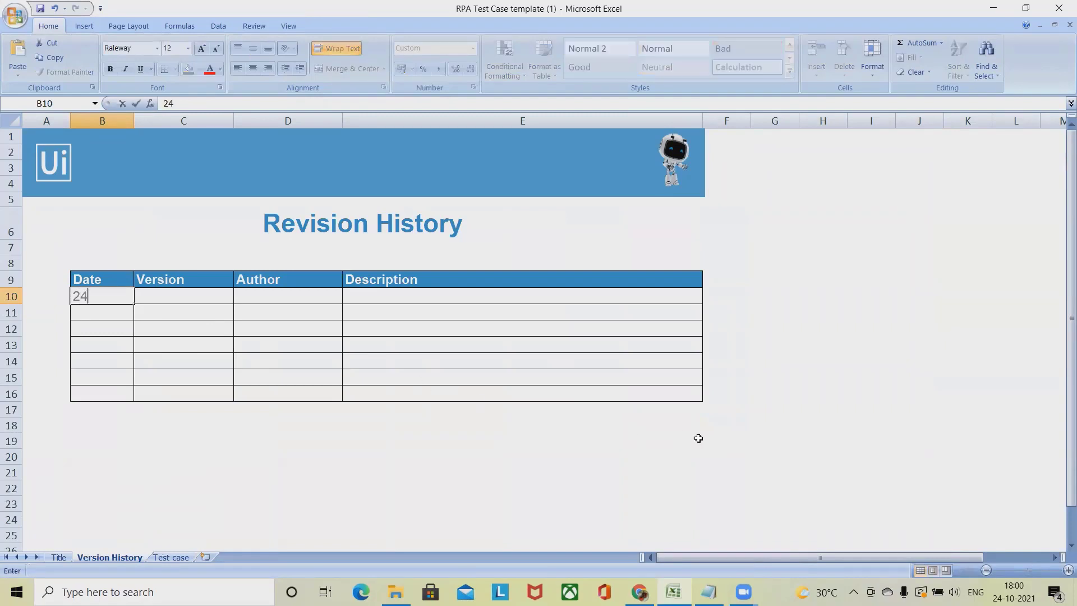
{"action": "type", "text": "/10/2021"}
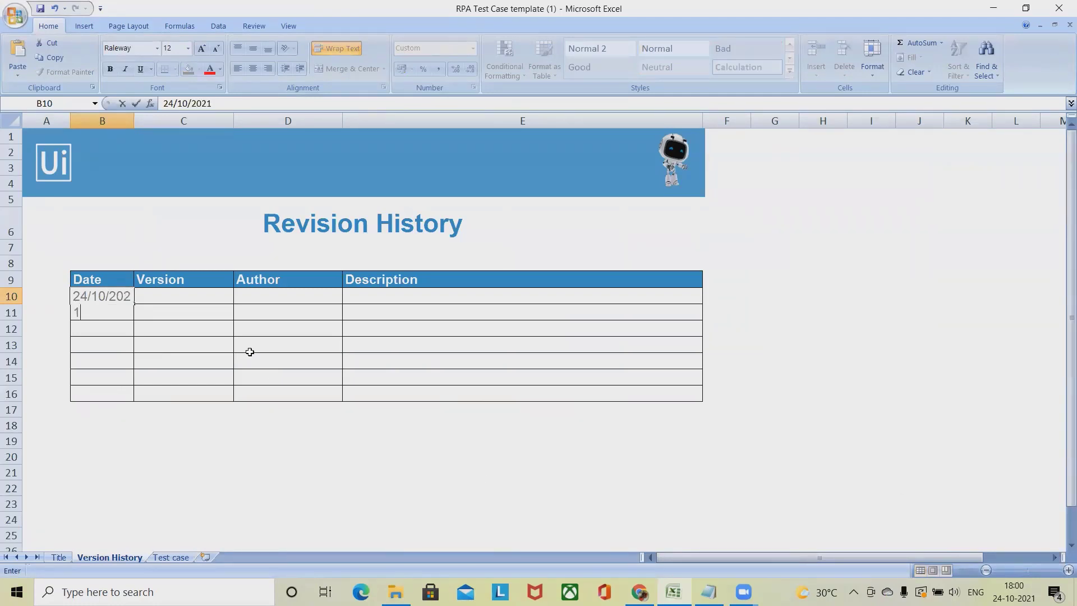
{"action": "left_click", "coordinate": [250, 351]}
{"action": "left_click", "coordinate": [180, 294]}
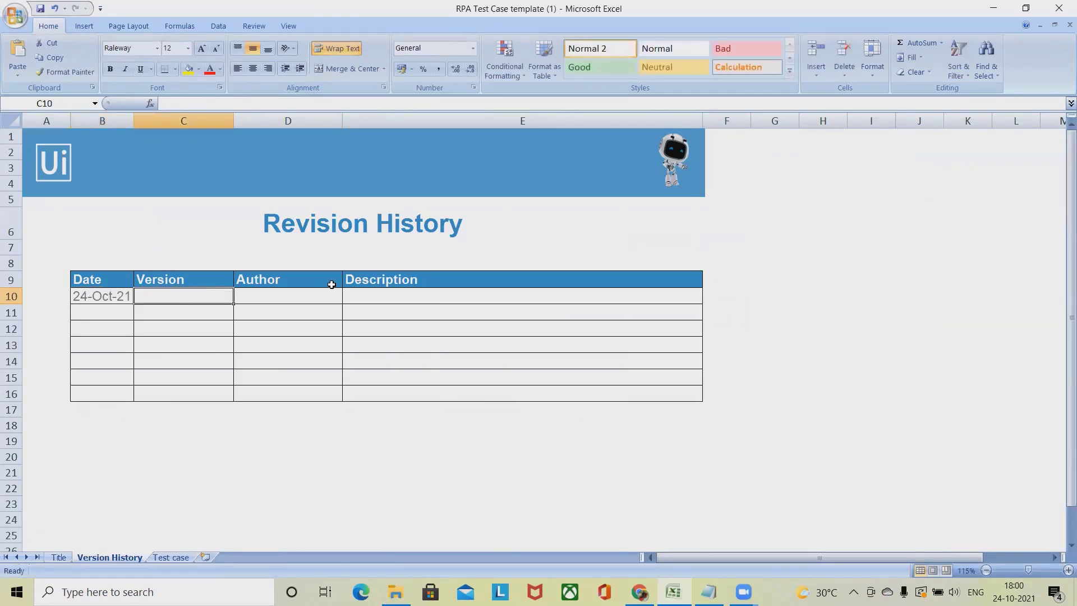
{"action": "type", "text": "V"}
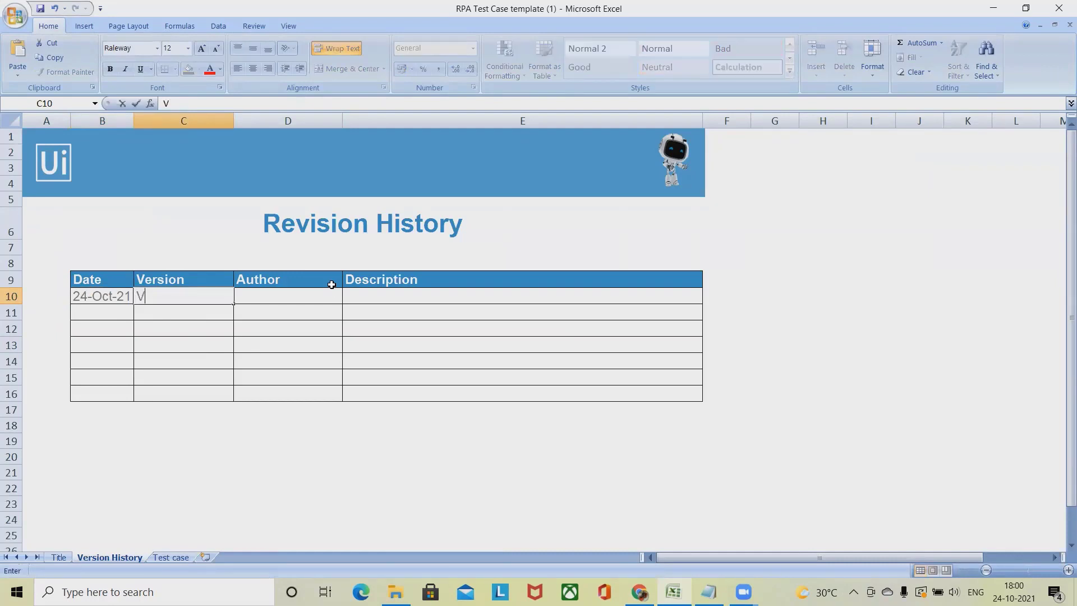
{"action": "type", "text": "1.0"}
Enter the author's name and the description test1 in the first Revision History row.
{"action": "left_click", "coordinate": [284, 300]}
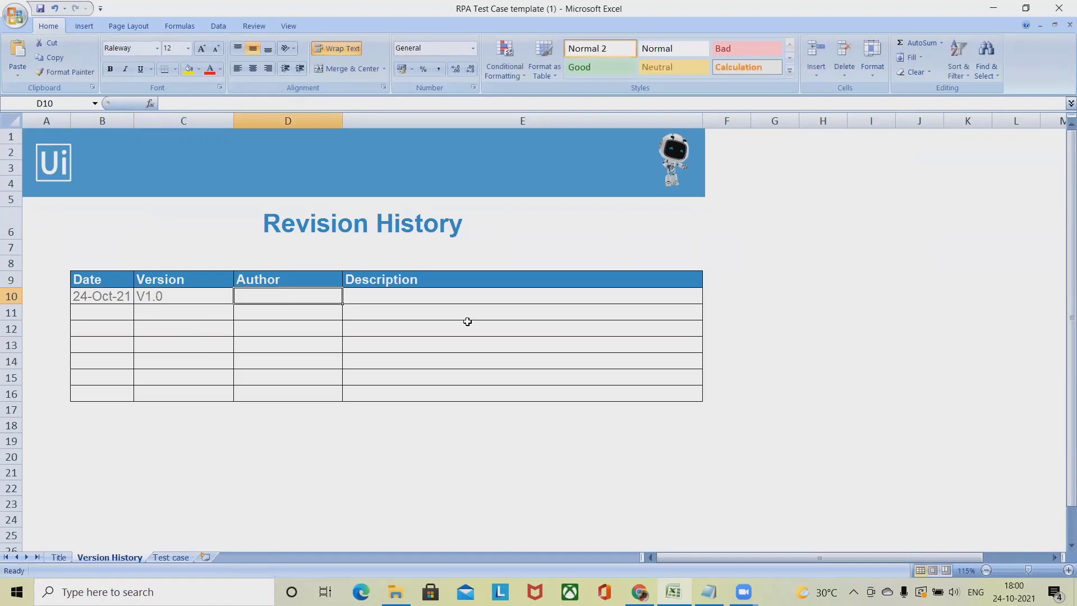
{"action": "type", "text": "Ra"}
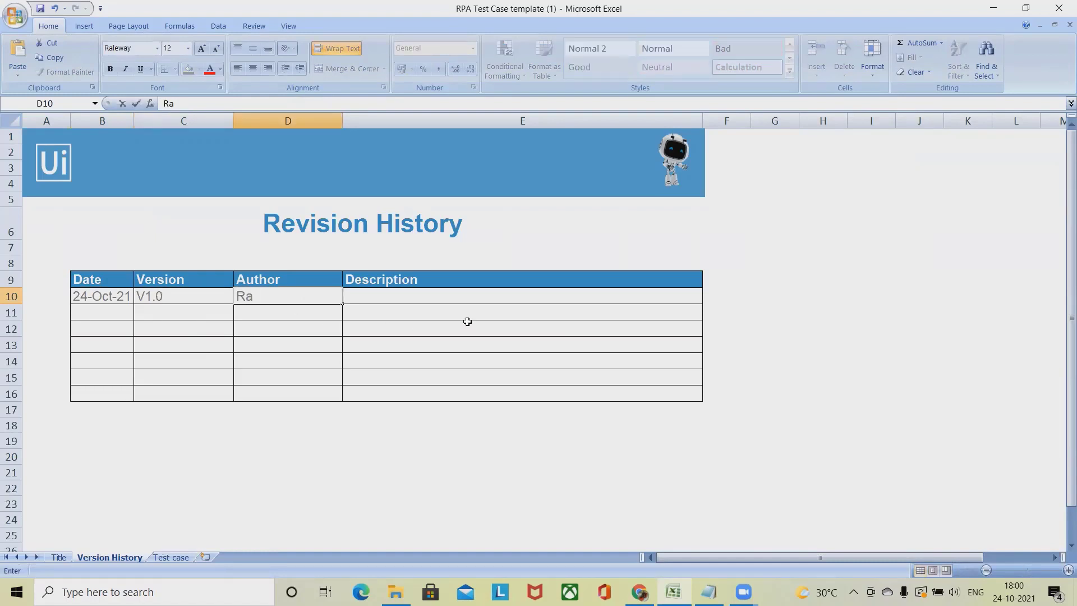
{"action": "type", "text": "igurukul"}
{"action": "left_click", "coordinate": [372, 292]}
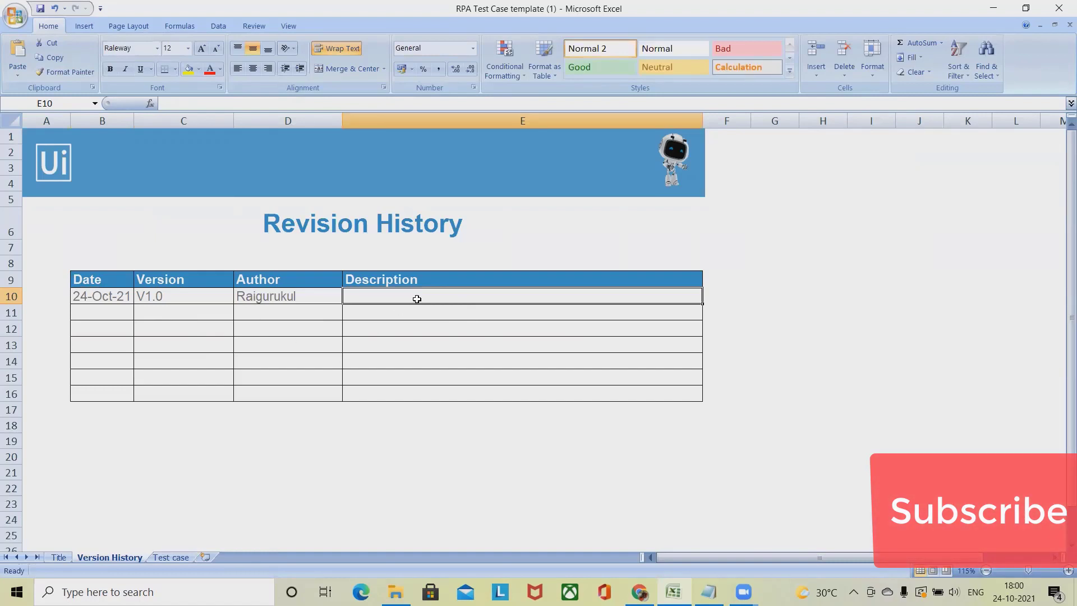
{"action": "type", "text": "tesy"}
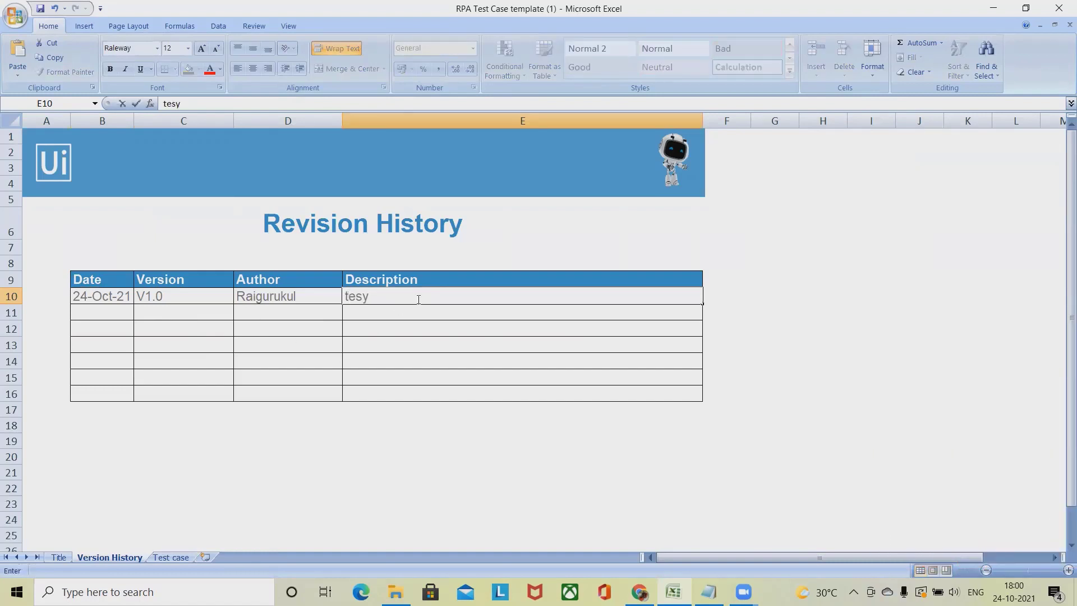
{"action": "key", "text": "BackSpace"}
{"action": "type", "text": "t1"}
Copy the first row's date into the second Revision History row, change it to 25-10-2021, and enter version V1.1.
{"action": "left_click", "coordinate": [99, 294]}
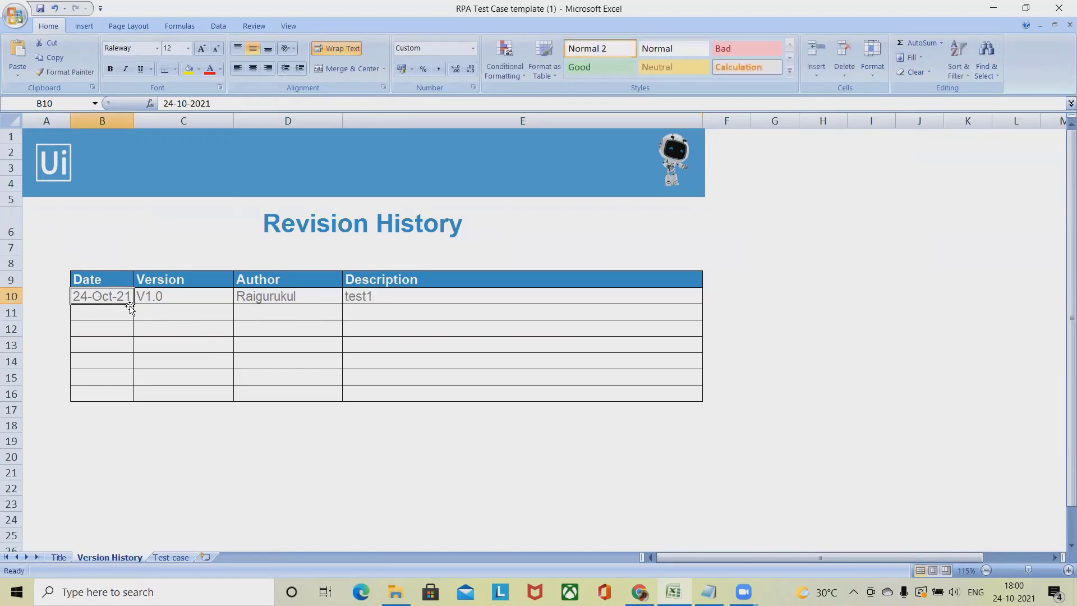
{"action": "key", "text": "ctrl+c"}
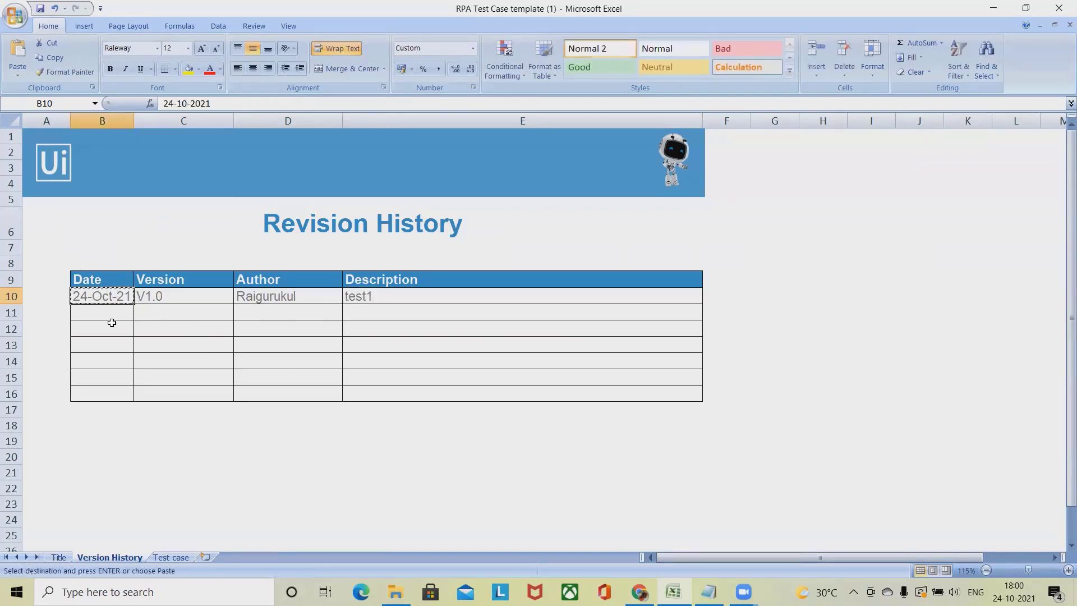
{"action": "left_click", "coordinate": [112, 308]}
{"action": "key", "text": "ctrl+v"}
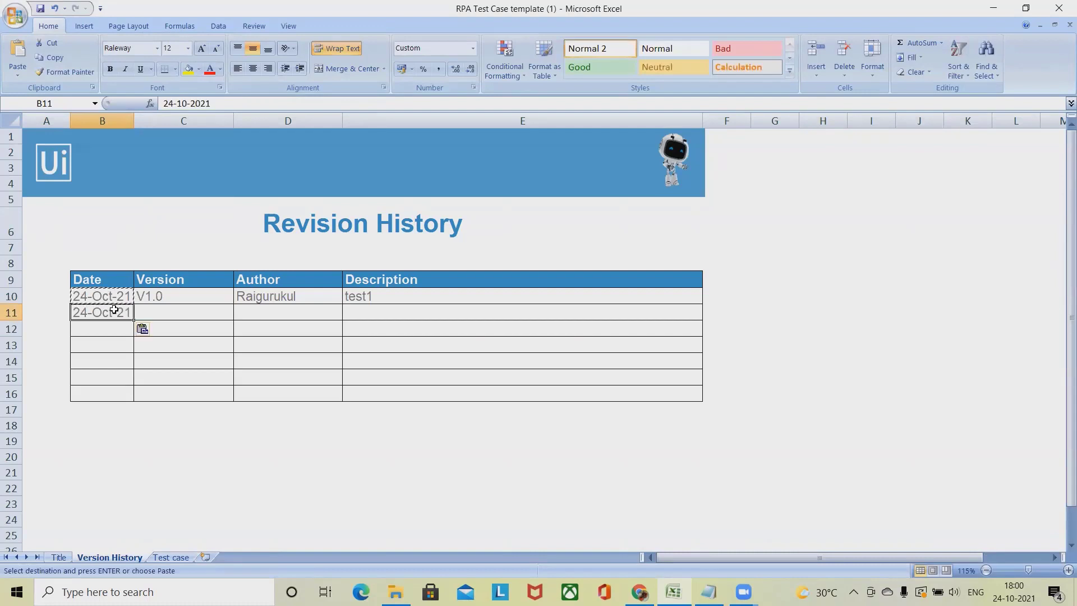
{"action": "double_click", "coordinate": [101, 312]}
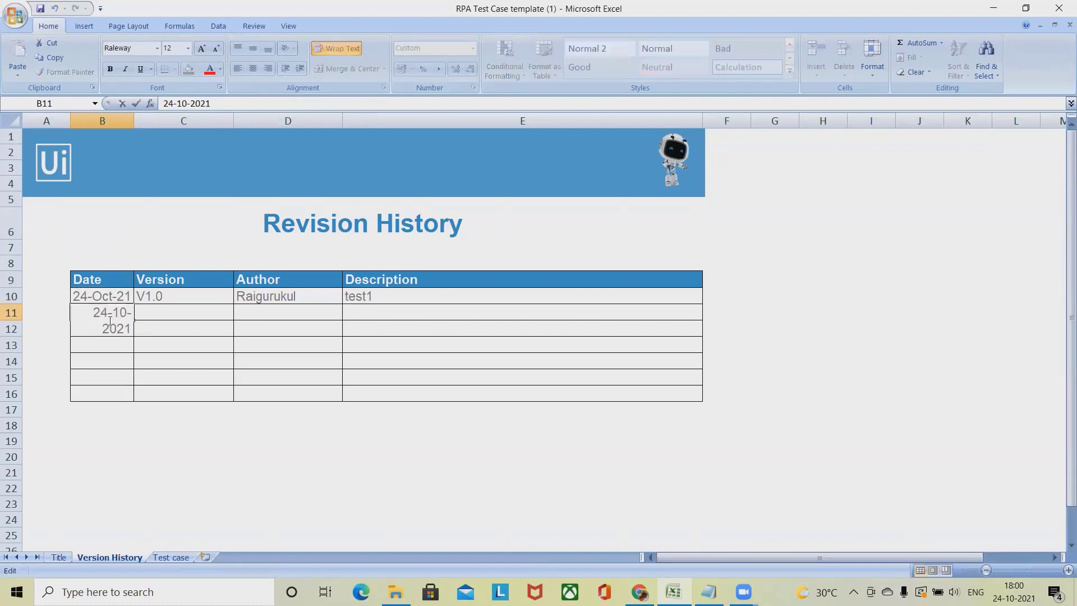
{"action": "key", "text": "BackSpace"}
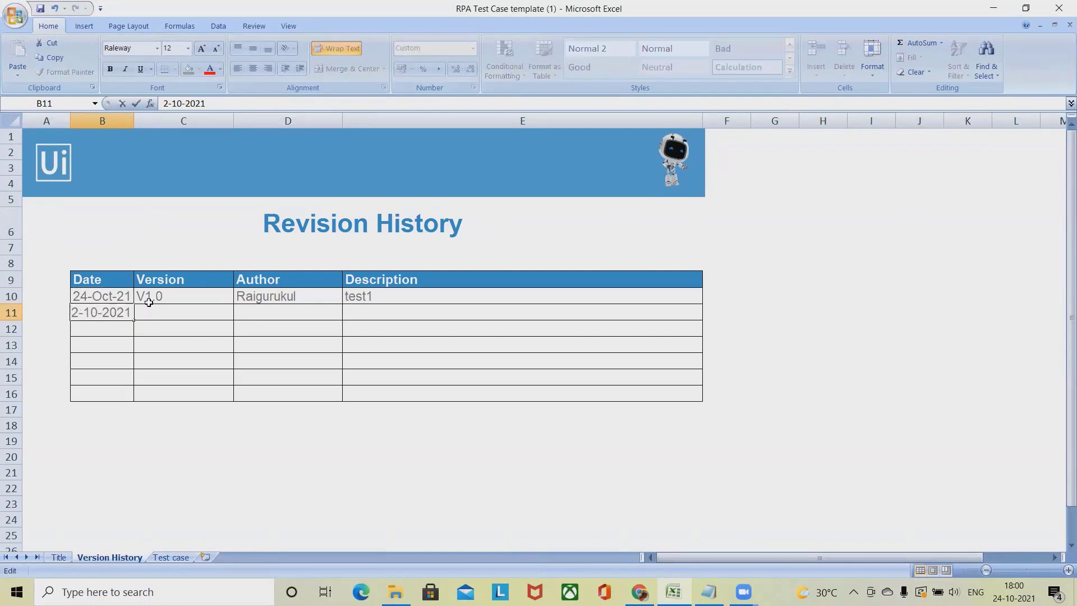
{"action": "type", "text": "5"}
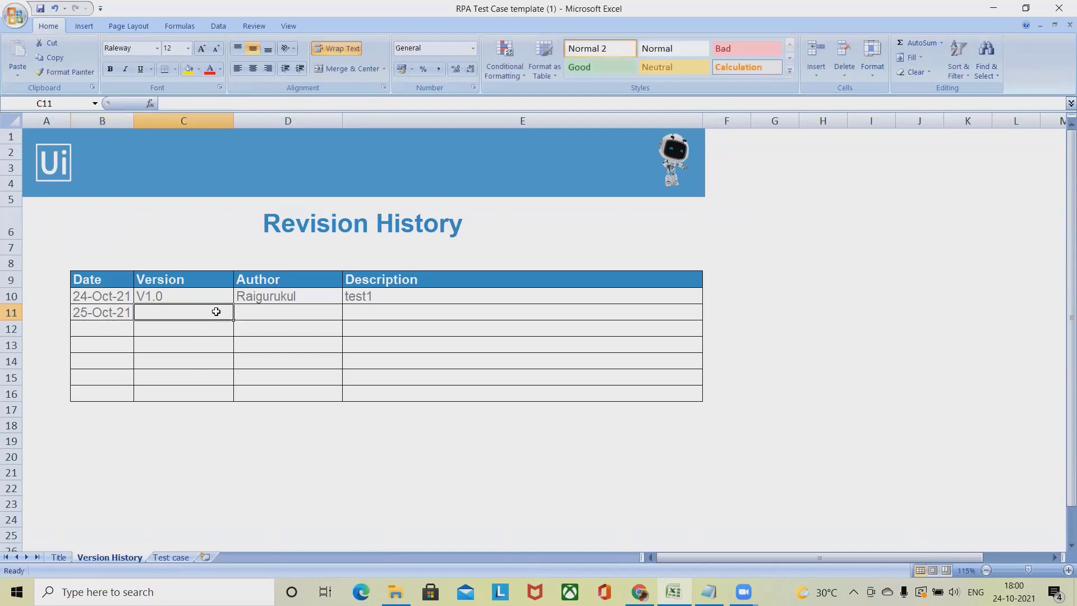
{"action": "left_click", "coordinate": [216, 312]}
{"action": "type", "text": "V1."}
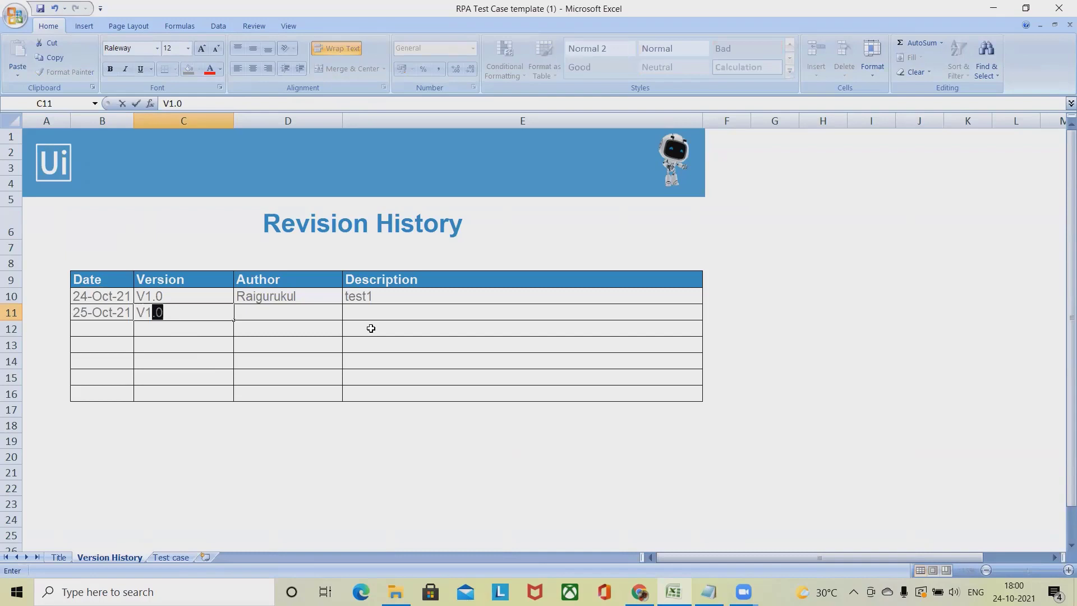
{"action": "type", "text": "1"}
Copy the author from the first row into the second Revision History row and enter the description test2.
{"action": "left_click", "coordinate": [290, 312]}
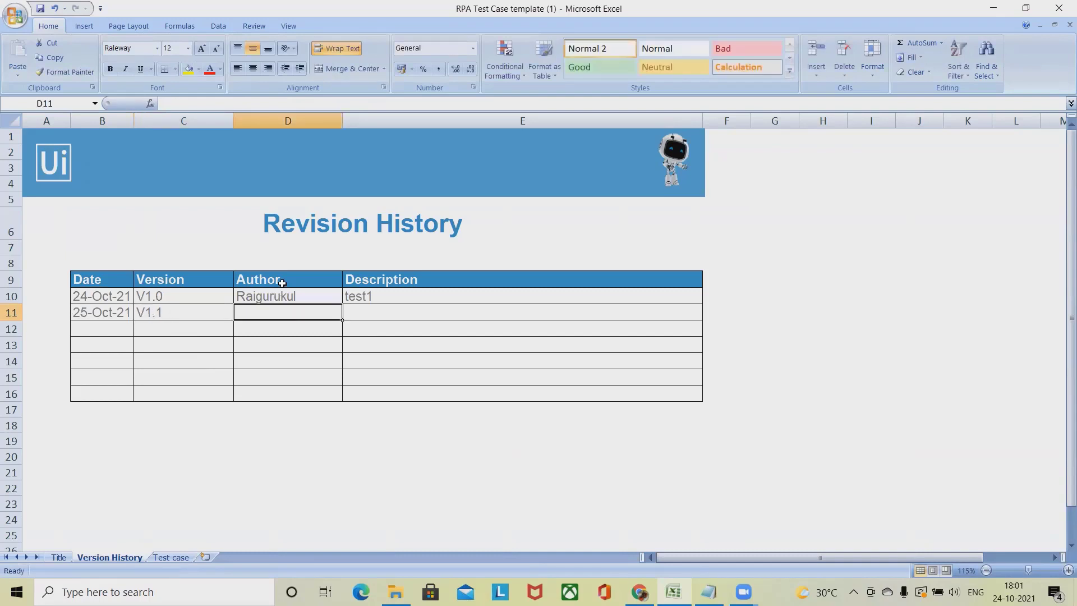
{"action": "left_click", "coordinate": [304, 292]}
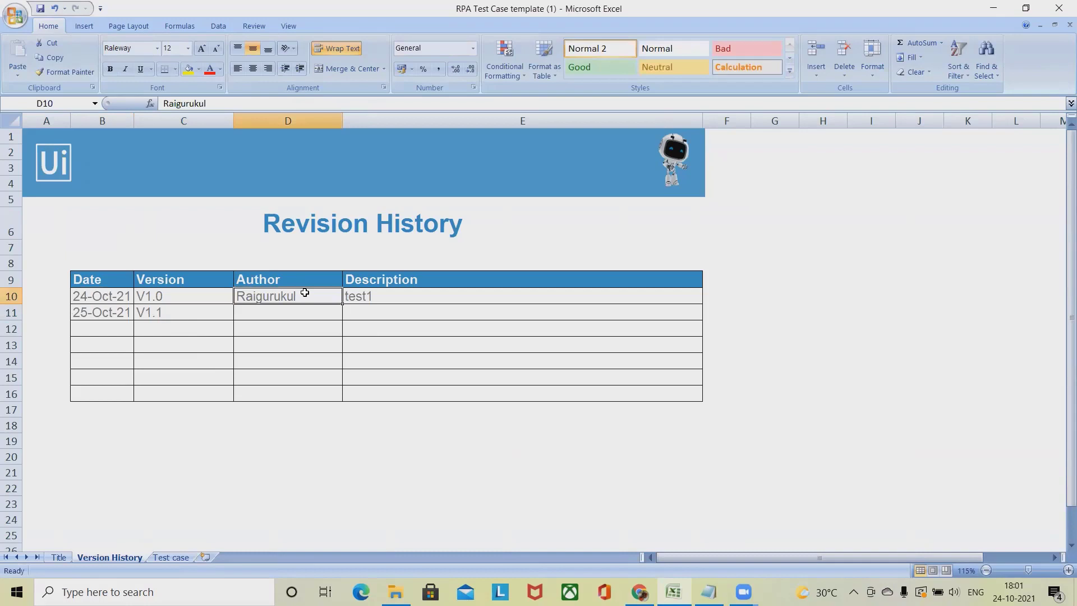
{"action": "key", "text": "ctrl+c"}
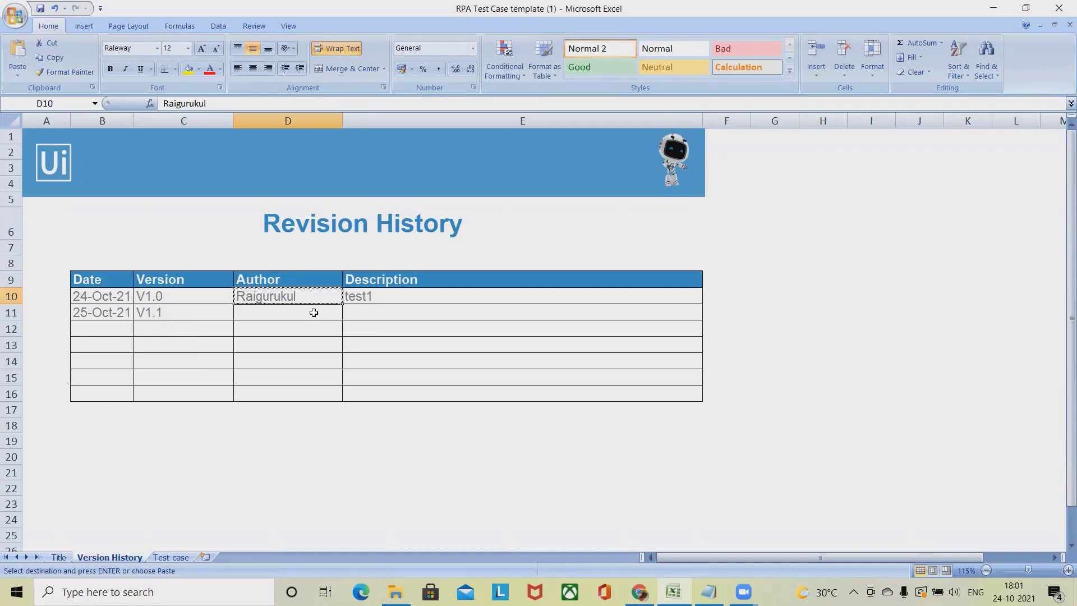
{"action": "left_click", "coordinate": [314, 313]}
{"action": "key", "text": "ctrl+v"}
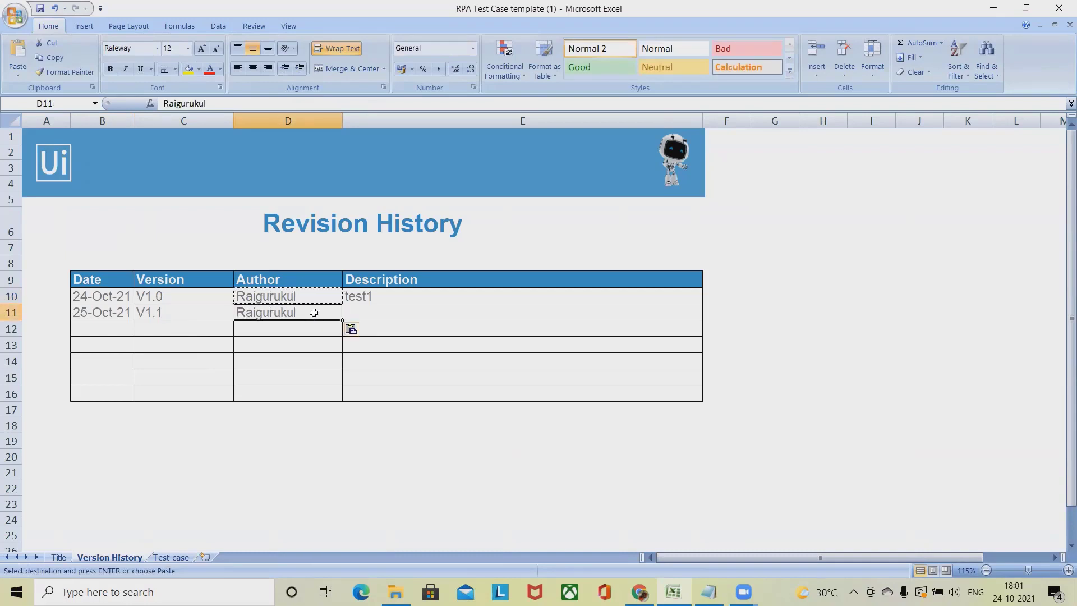
{"action": "left_click", "coordinate": [377, 312]}
{"action": "type", "text": "test"}
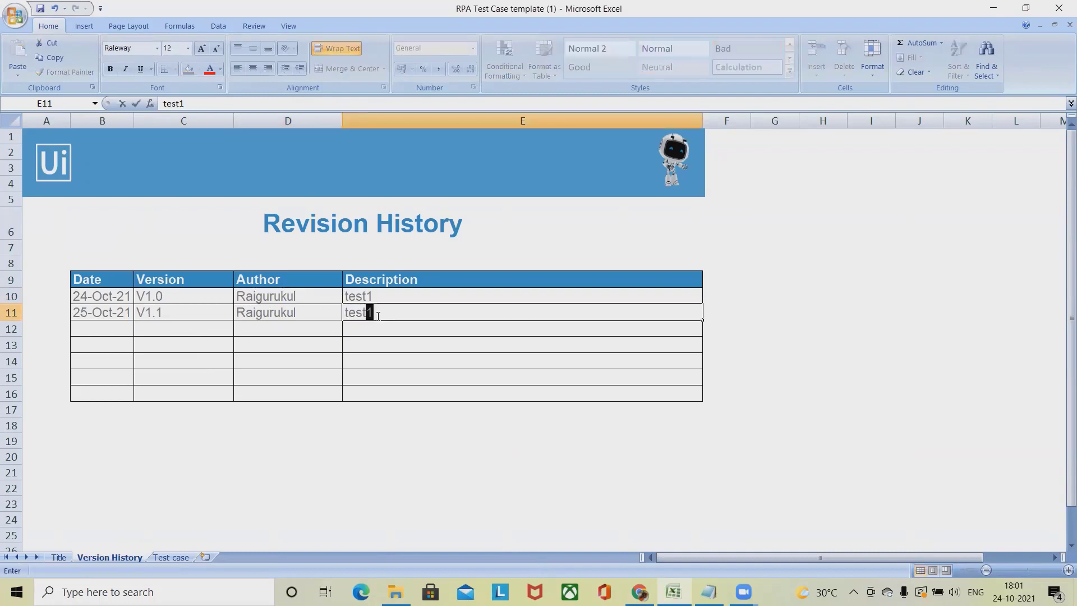
{"action": "type", "text": "2"}
On the Test case sheet, review the header fields for process name, product owner, UAT lead and run date.
{"action": "left_click", "coordinate": [178, 557]}
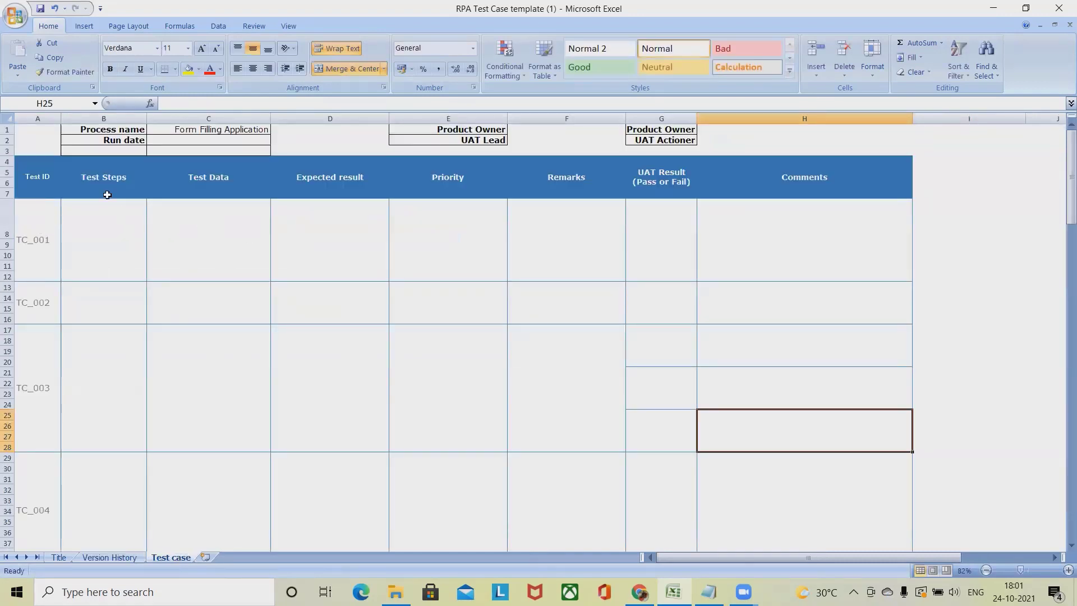
{"action": "left_click", "coordinate": [110, 126]}
{"action": "left_click", "coordinate": [230, 129]}
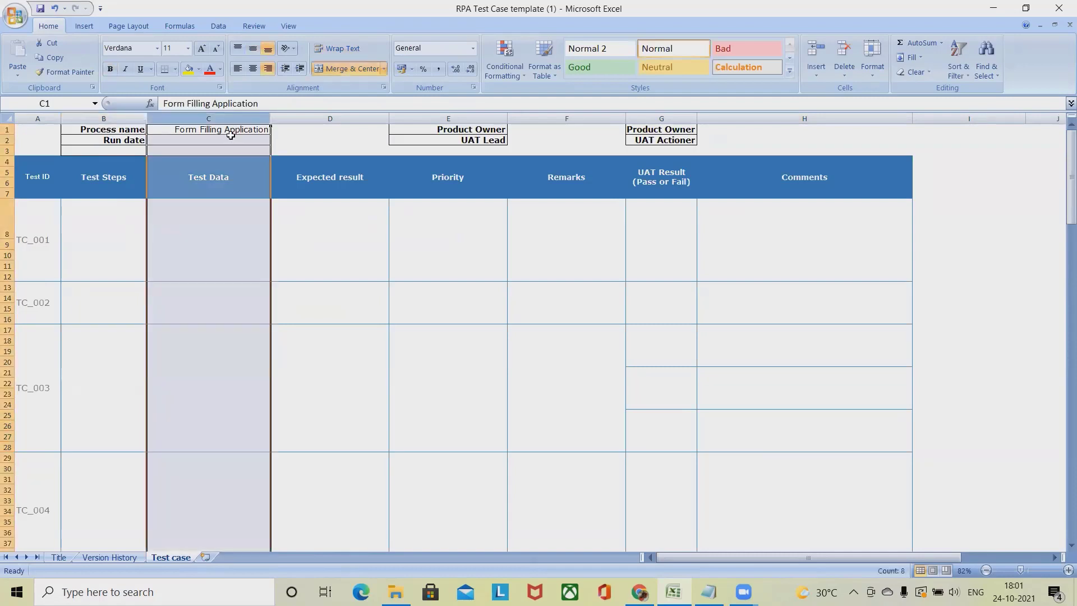
{"action": "left_click", "coordinate": [476, 131]}
{"action": "left_click", "coordinate": [479, 141]}
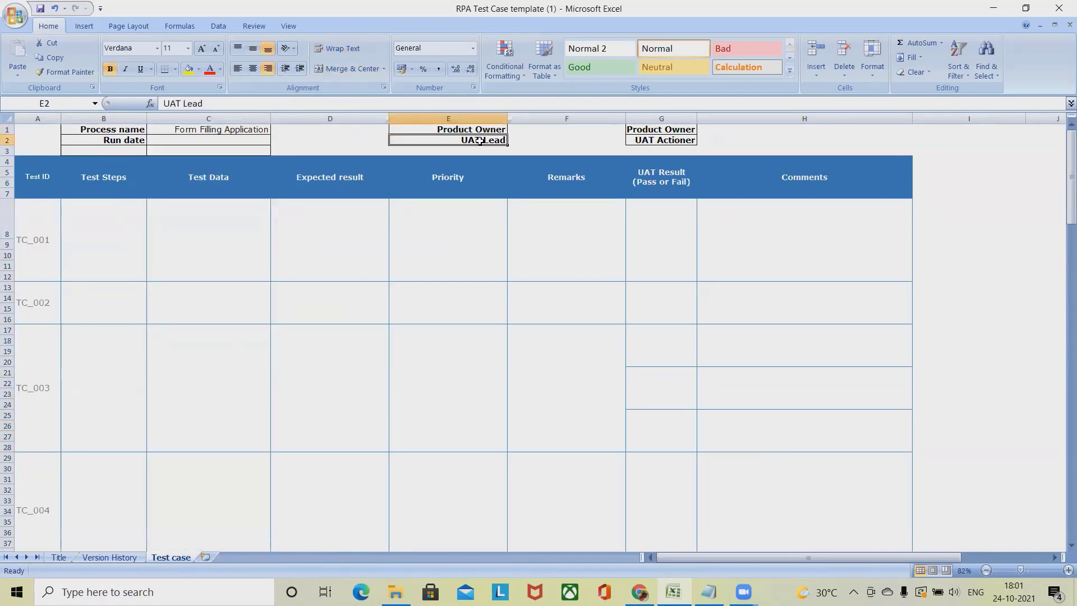
{"action": "left_click", "coordinate": [587, 138]}
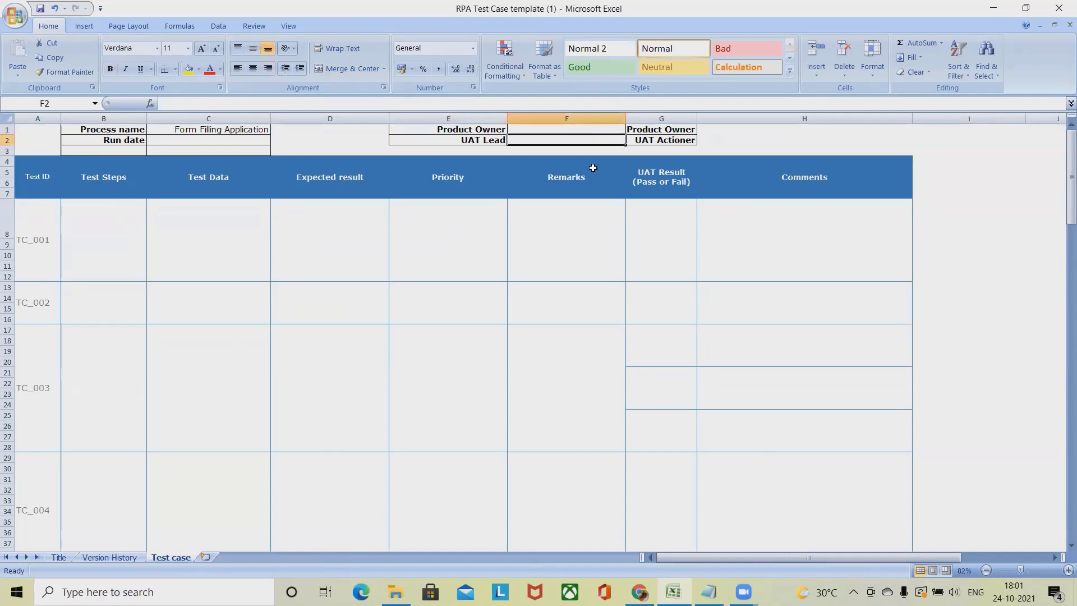
{"action": "left_click", "coordinate": [169, 145]}
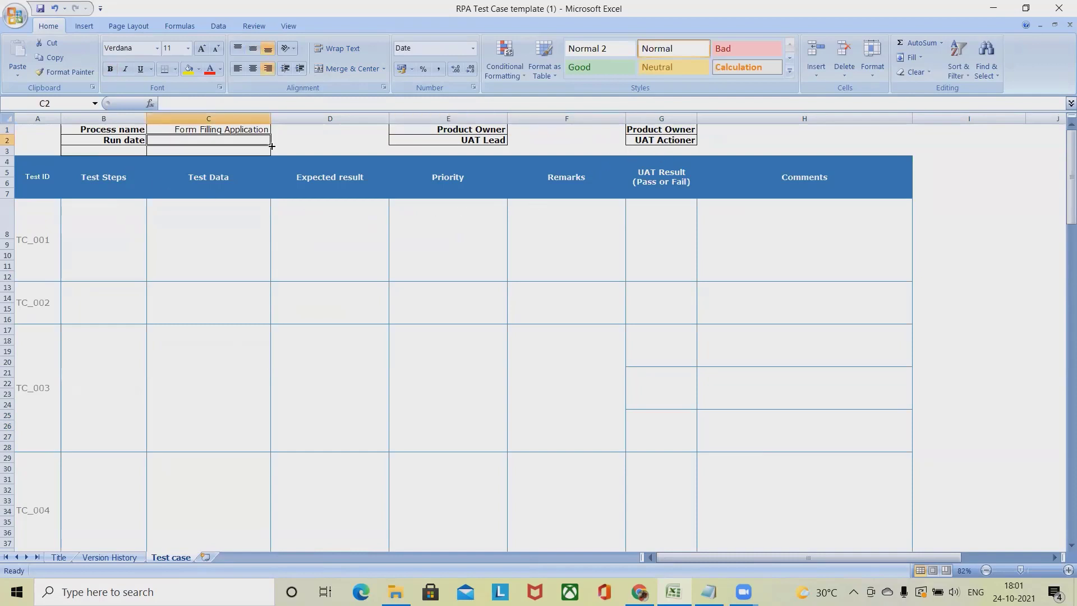
Review the product owner and UAT actioner fields above the UAT Result and Comments columns, plus the Test ID, Test Data and Test Steps headings.
{"action": "left_click", "coordinate": [662, 131]}
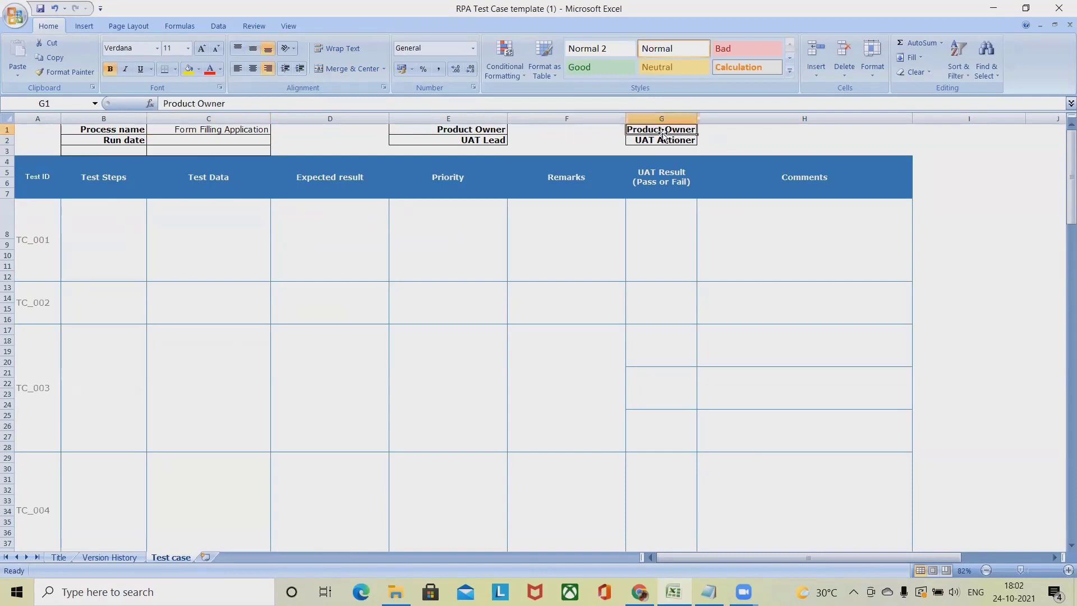
{"action": "left_click", "coordinate": [724, 130]}
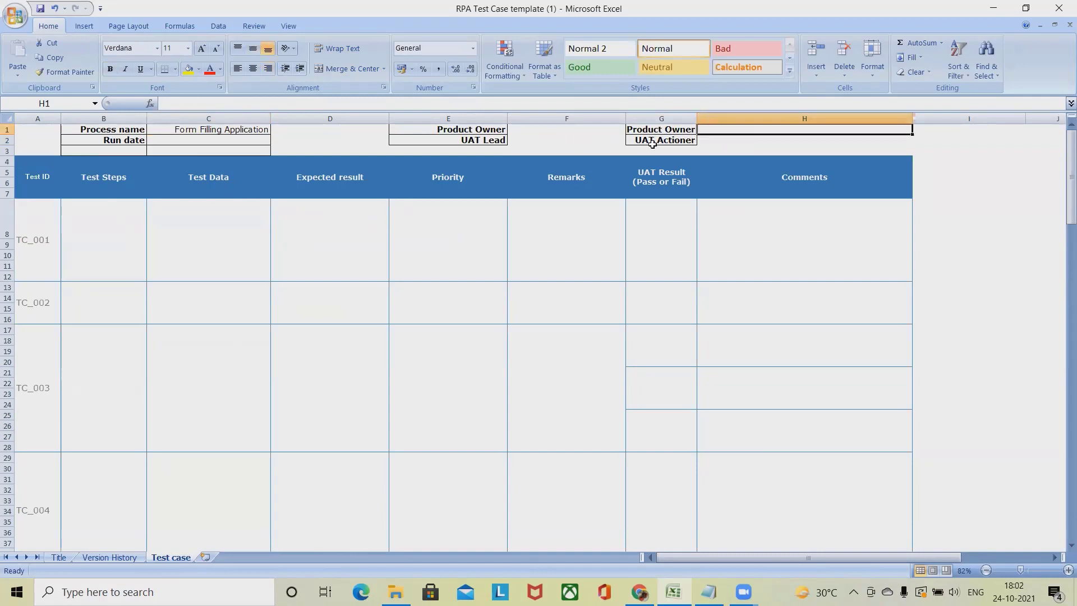
{"action": "left_click", "coordinate": [667, 139]}
{"action": "left_click", "coordinate": [717, 143]}
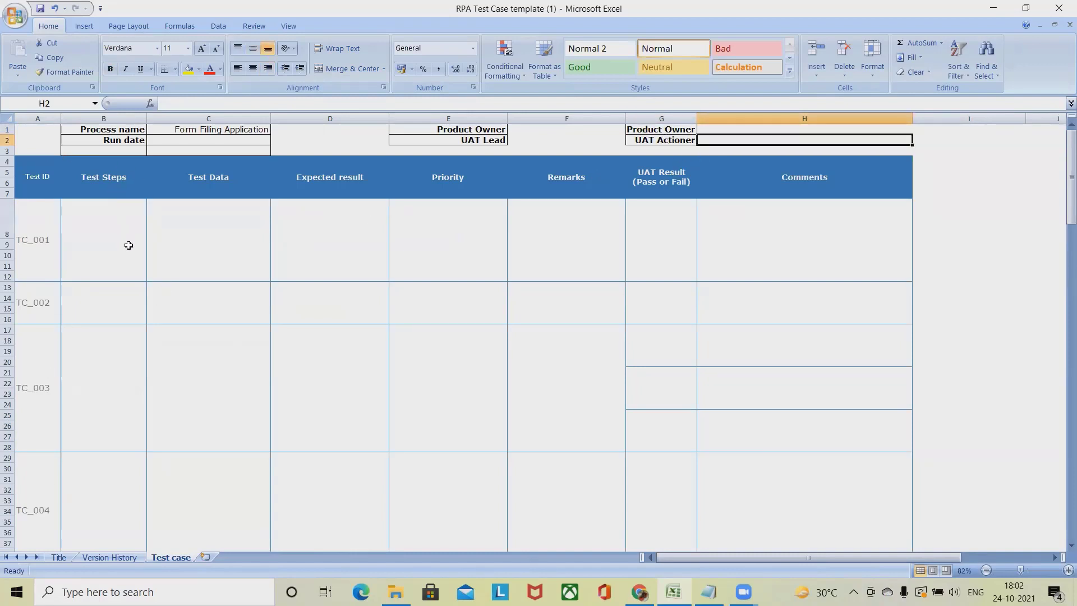
{"action": "left_click", "coordinate": [39, 185]}
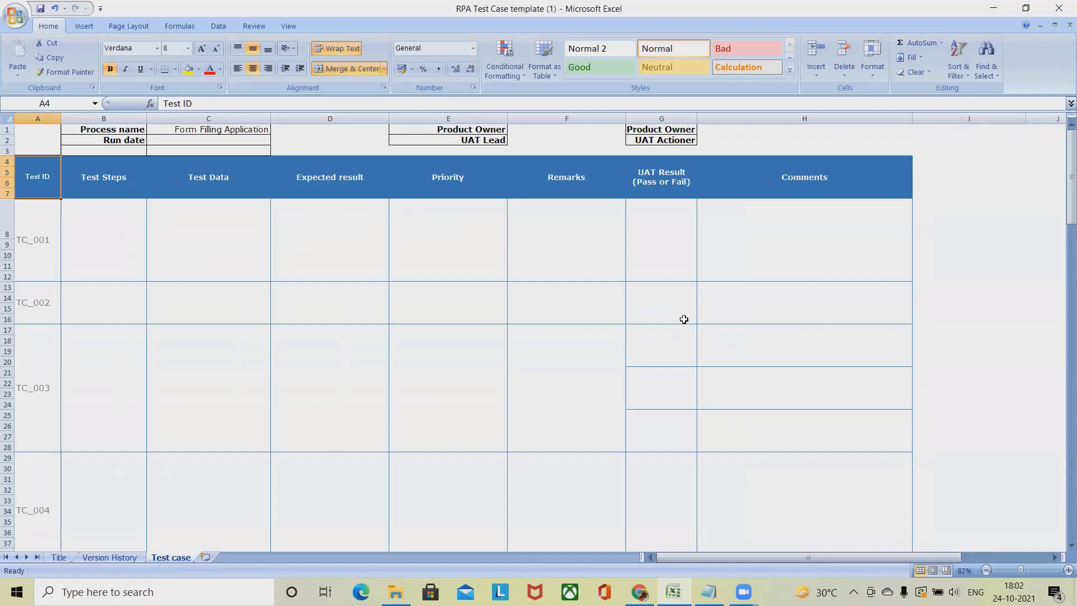
{"action": "left_click", "coordinate": [156, 189]}
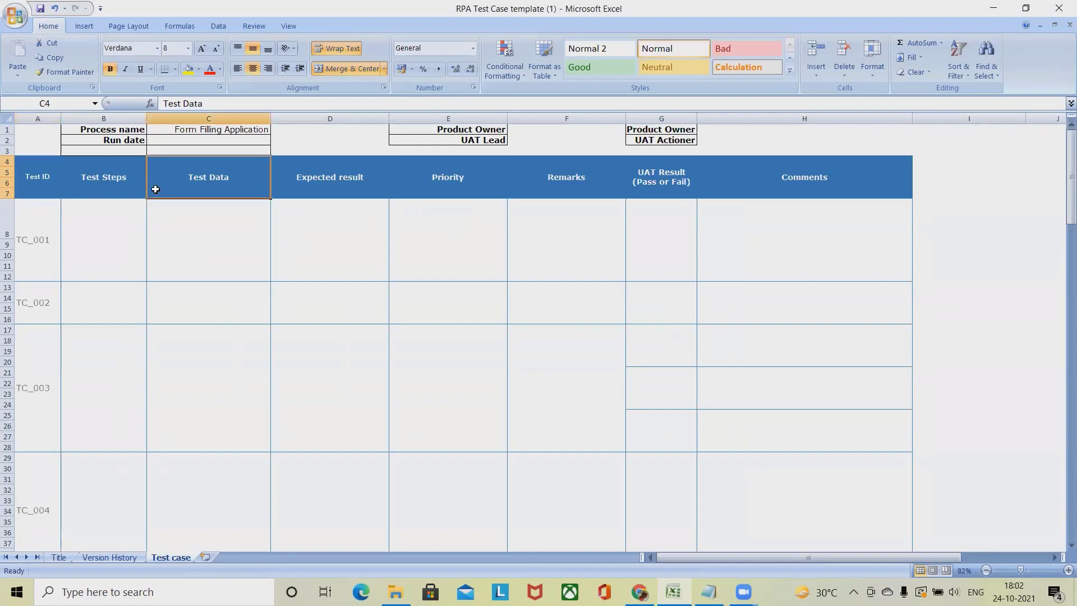
{"action": "left_click", "coordinate": [136, 195]}
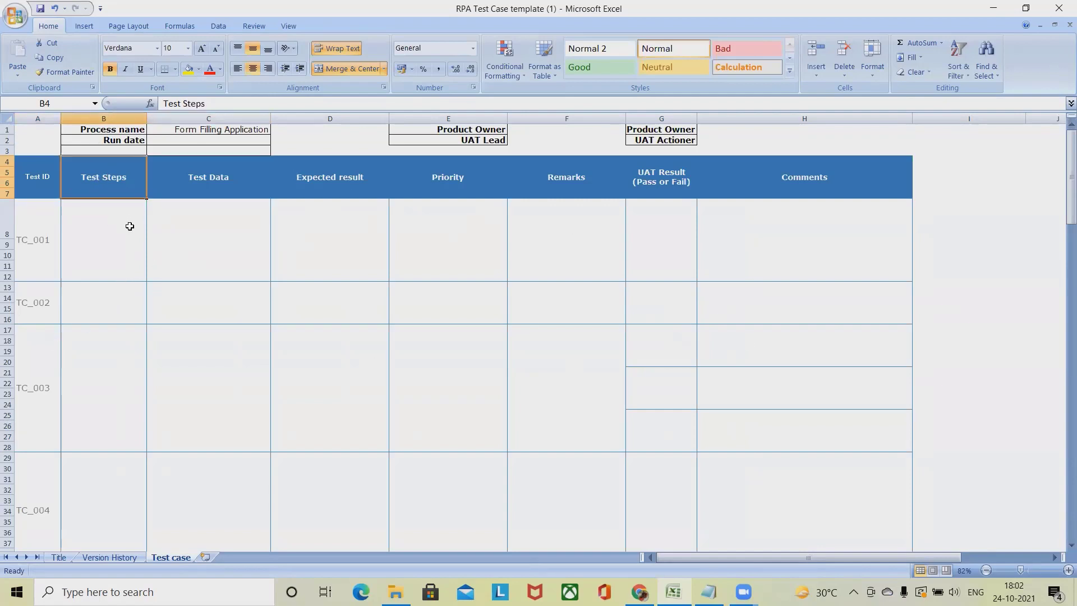
Insert a new column between the Test ID and Test Steps columns.
{"action": "right_click", "coordinate": [98, 111]}
{"action": "left_click", "coordinate": [169, 185]}
{"action": "left_click", "coordinate": [91, 183]}
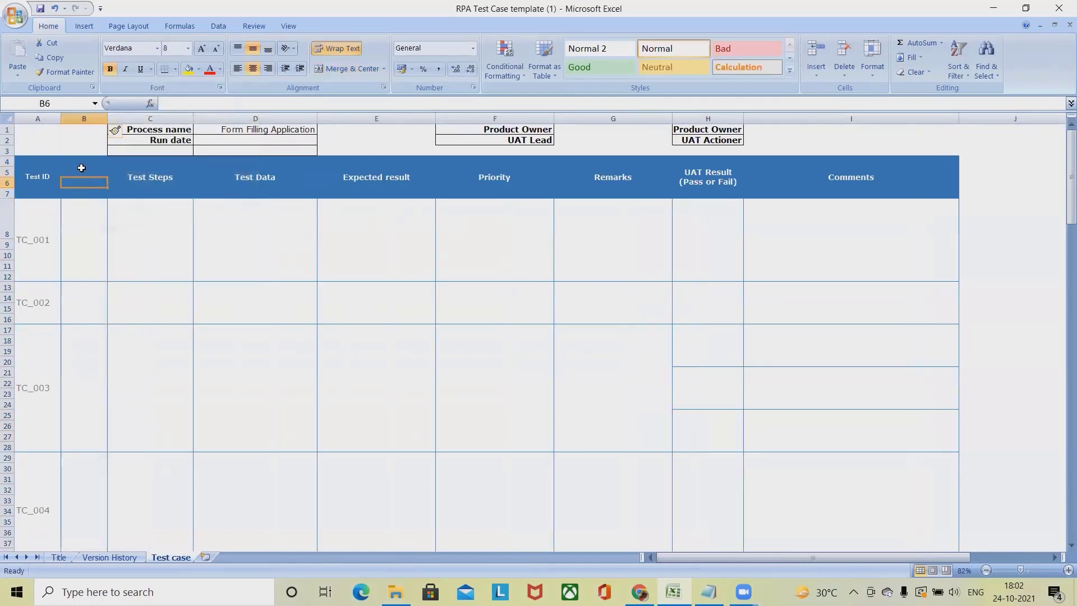
Merge and center cells B4:B7 of the new column's header and enter the heading Test name.
{"action": "left_click_drag", "start_coordinate": [81, 162], "coordinate": [79, 193]}
{"action": "left_click", "coordinate": [343, 69]}
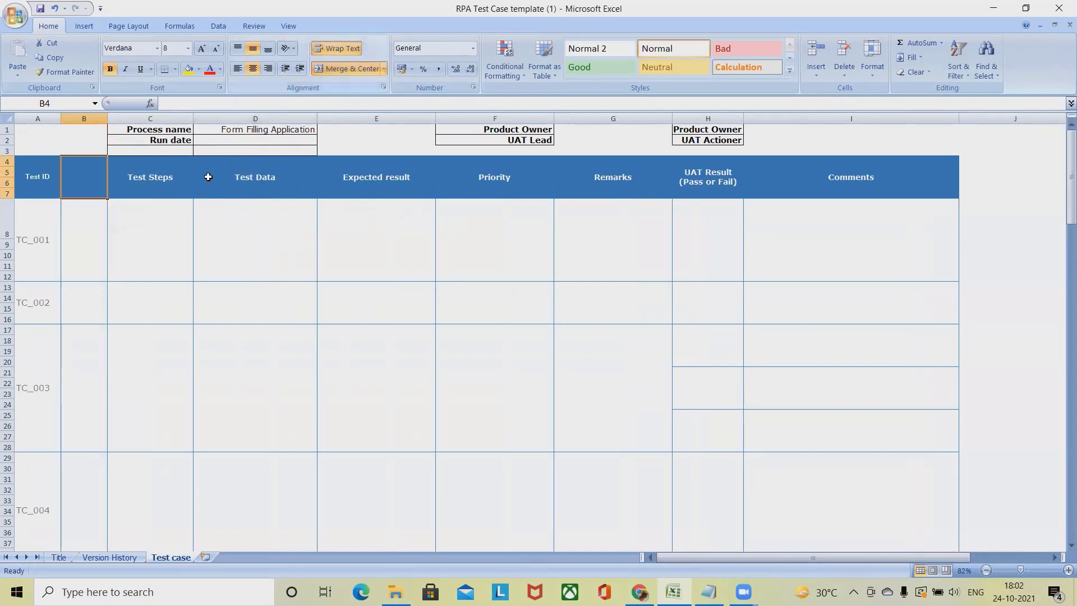
{"action": "double_click", "coordinate": [86, 193]}
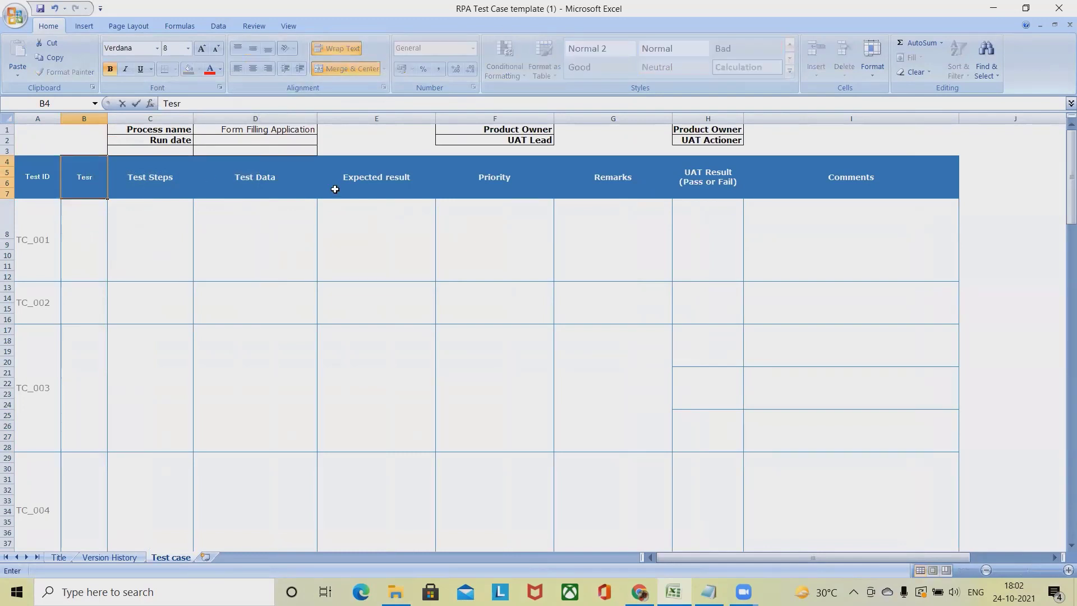
{"action": "type", "text": "Test name"}
{"action": "left_click", "coordinate": [86, 219]}
Review the Test Steps and Test Data headings and the TC_001 test data cell.
{"action": "left_click", "coordinate": [152, 176]}
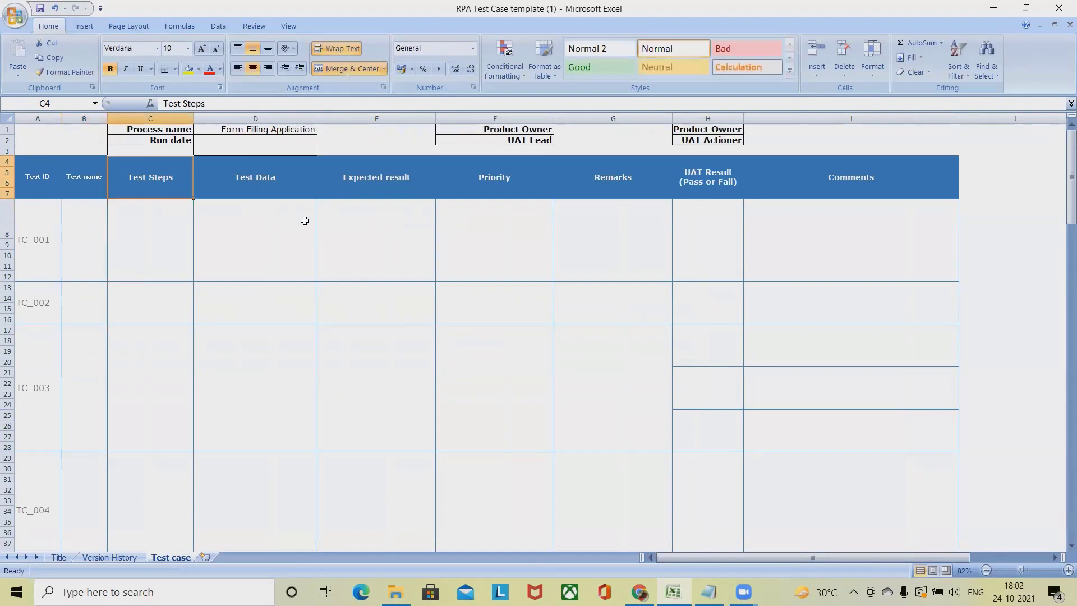
{"action": "left_click", "coordinate": [277, 165]}
{"action": "left_click", "coordinate": [259, 229]}
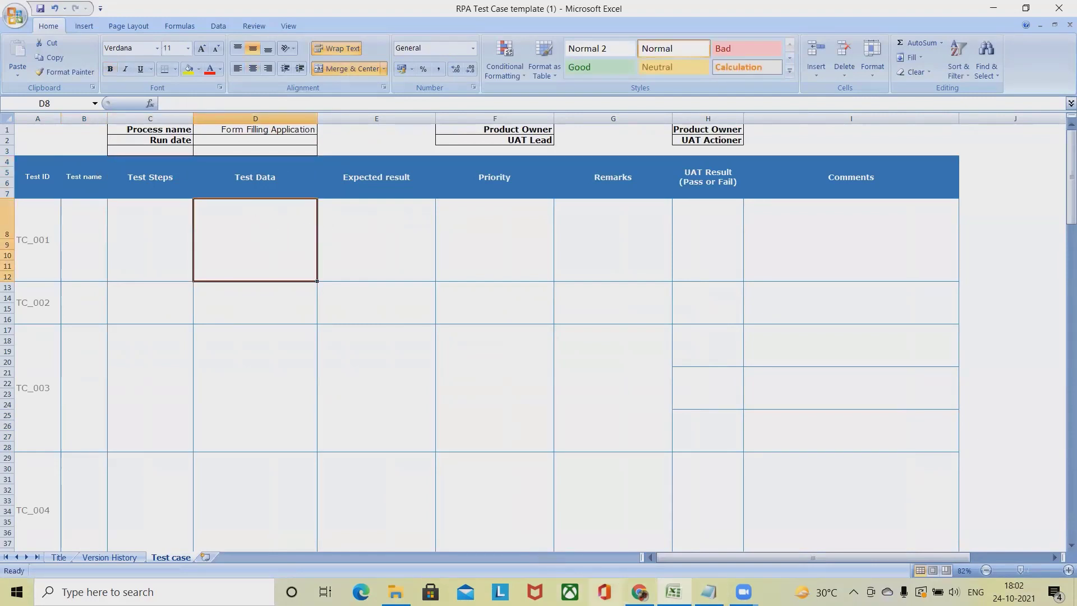
Switch to Chrome to examine the Name and Website fields on the GlobalSQA sample form, and return to the Excel workbook.
{"action": "left_click", "coordinate": [640, 591]}
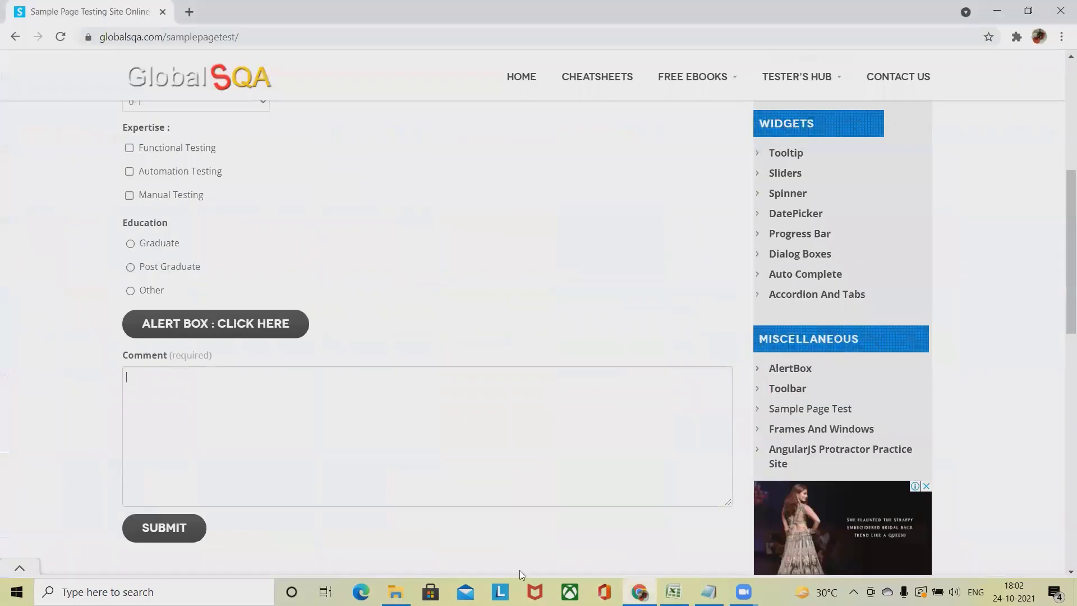
{"action": "scroll", "coordinate": [193, 335], "scroll_direction": "up", "scroll_amount": 6}
{"action": "left_click", "coordinate": [202, 311]}
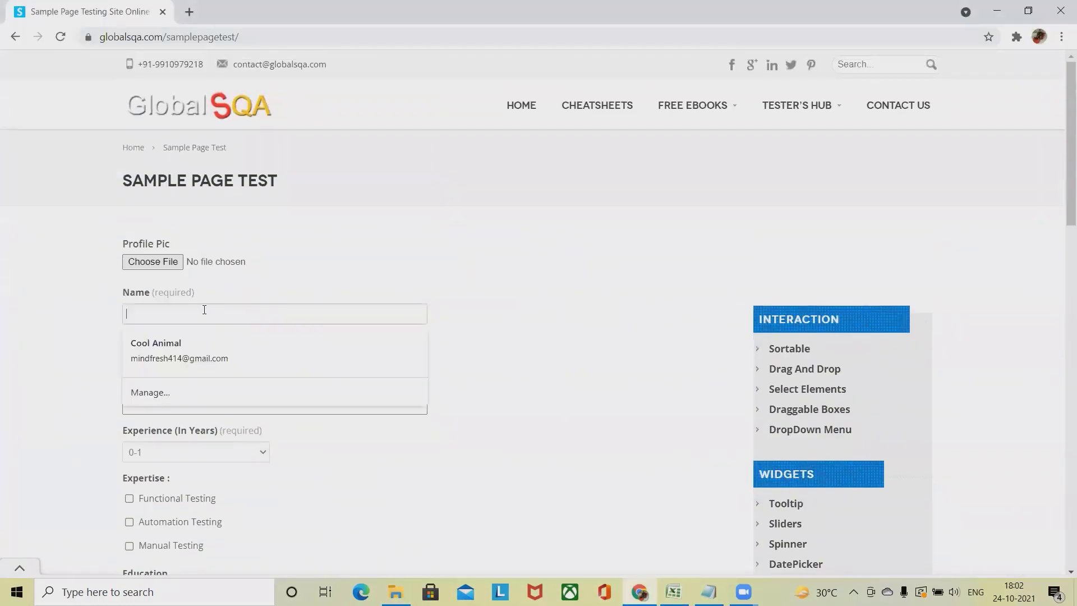
{"action": "left_click", "coordinate": [67, 381]}
{"action": "left_click", "coordinate": [168, 408]}
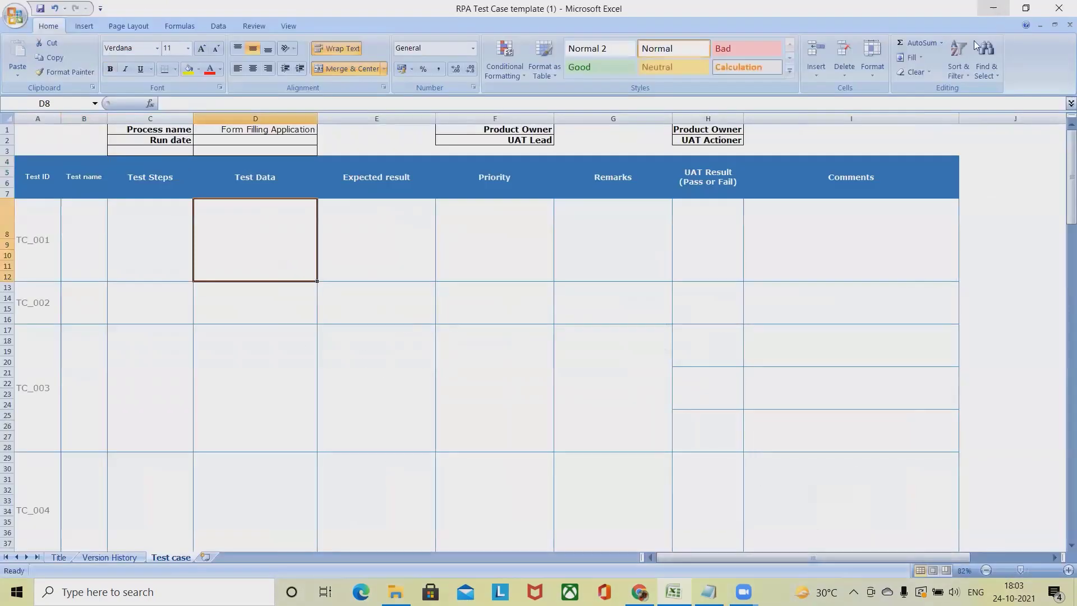
{"action": "left_click", "coordinate": [997, 10]}
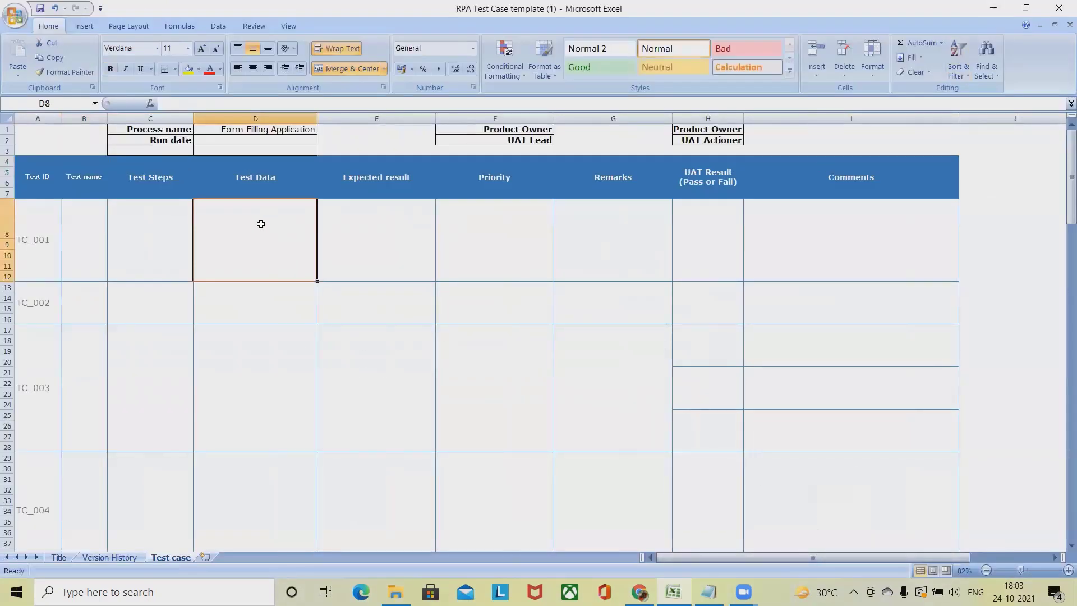
Review the Expected result, Priority, Remarks, UAT Result and Comments cells of the TC_001 row.
{"action": "left_click", "coordinate": [372, 237]}
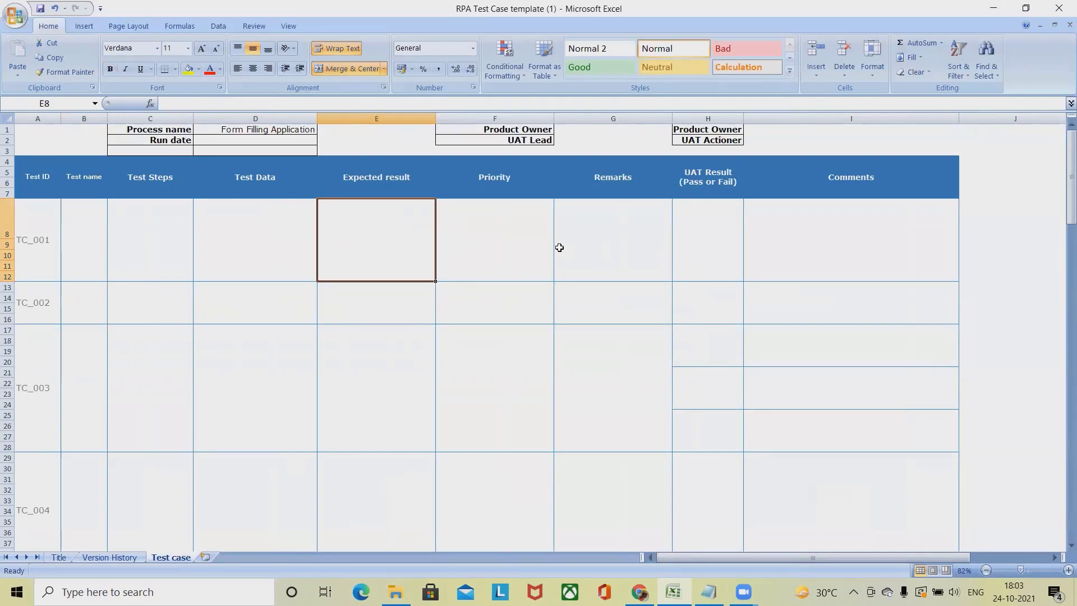
{"action": "left_click", "coordinate": [513, 242]}
{"action": "left_click_drag", "start_coordinate": [508, 211], "coordinate": [514, 280]}
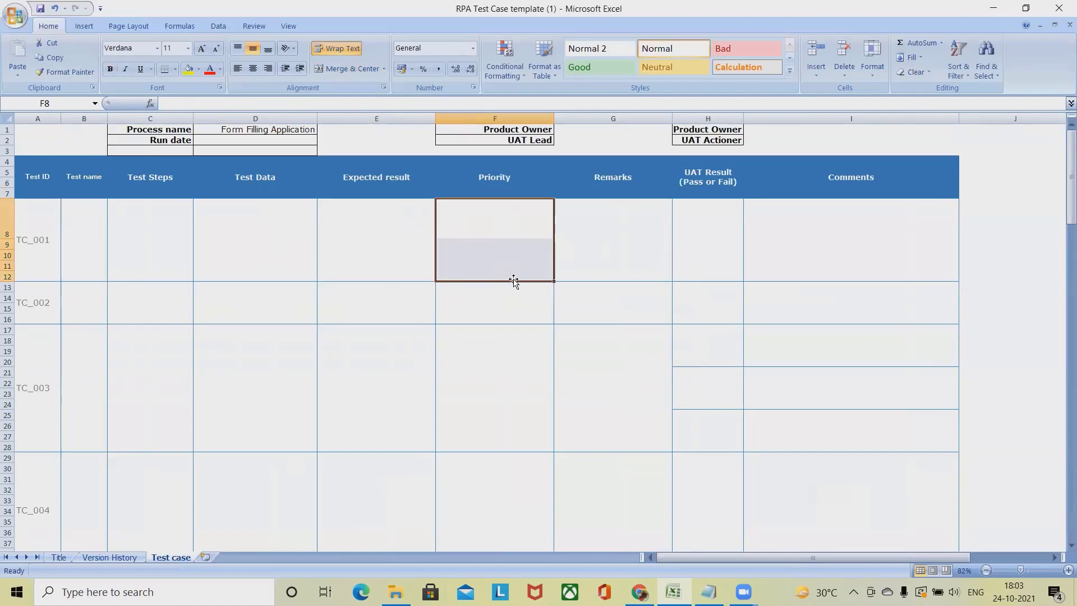
{"action": "left_click", "coordinate": [642, 272]}
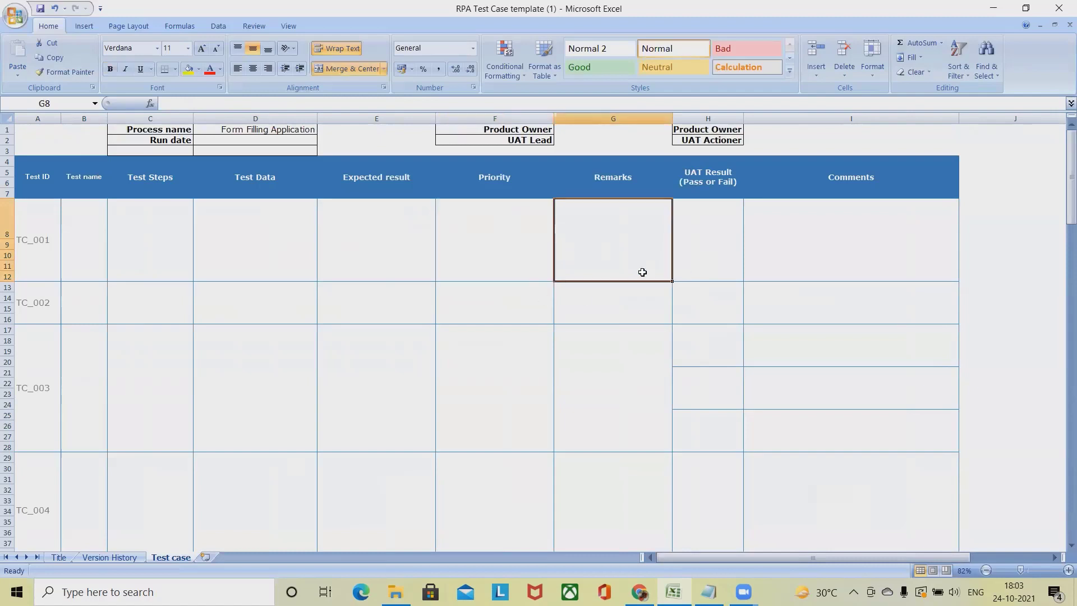
{"action": "left_click", "coordinate": [720, 247]}
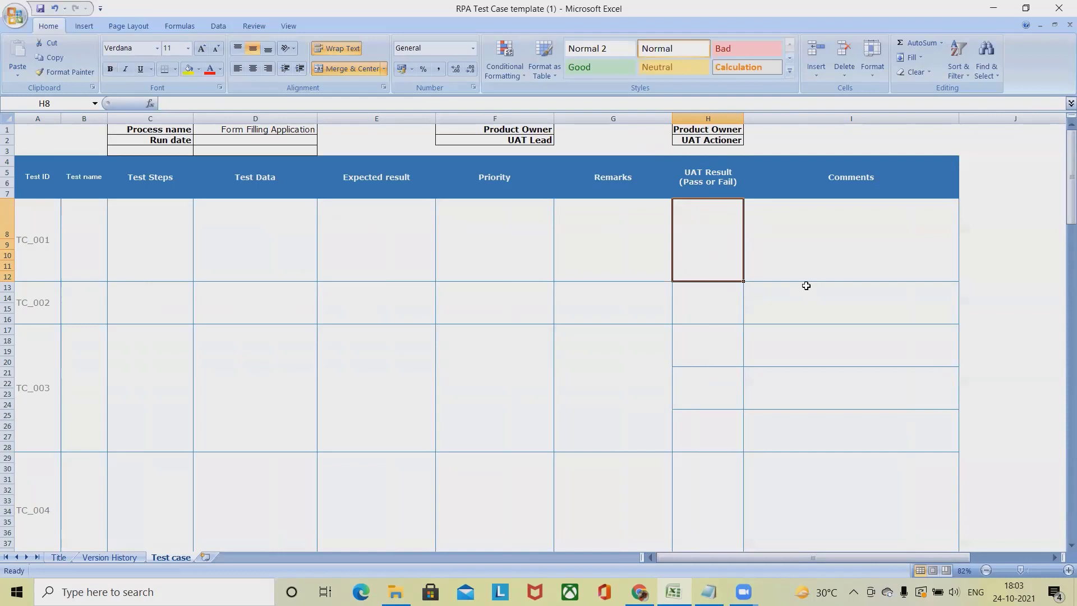
{"action": "left_click", "coordinate": [816, 235]}
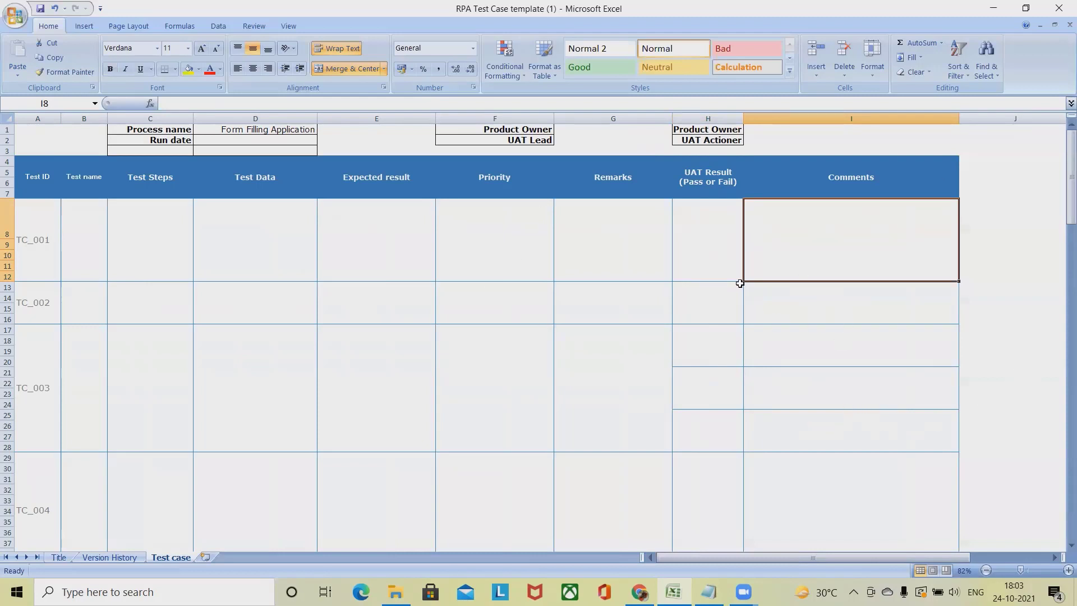
{"action": "left_click", "coordinate": [712, 246]}
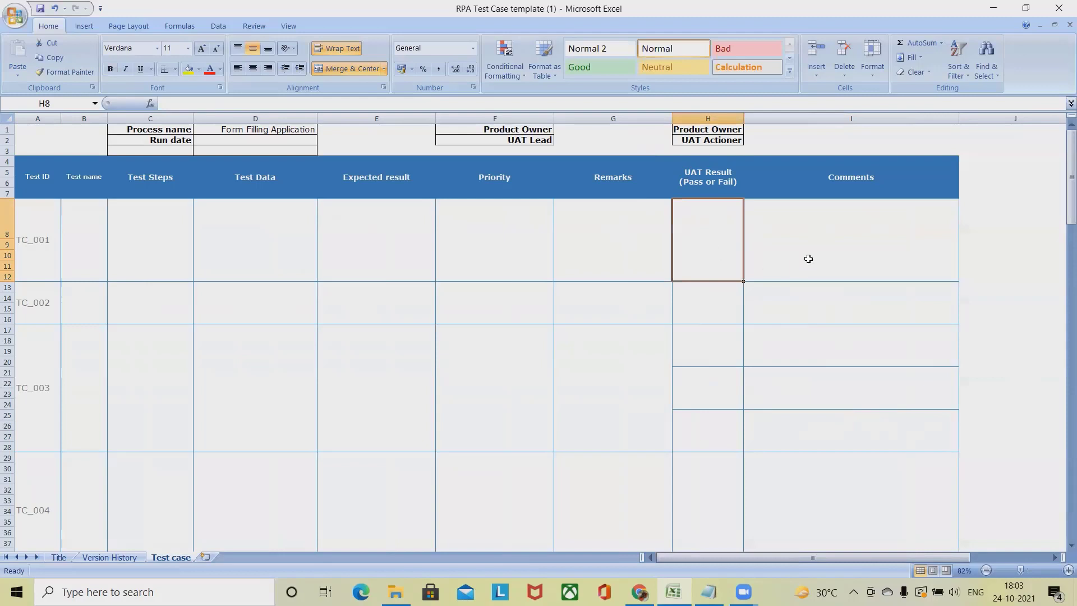
{"action": "left_click", "coordinate": [842, 246]}
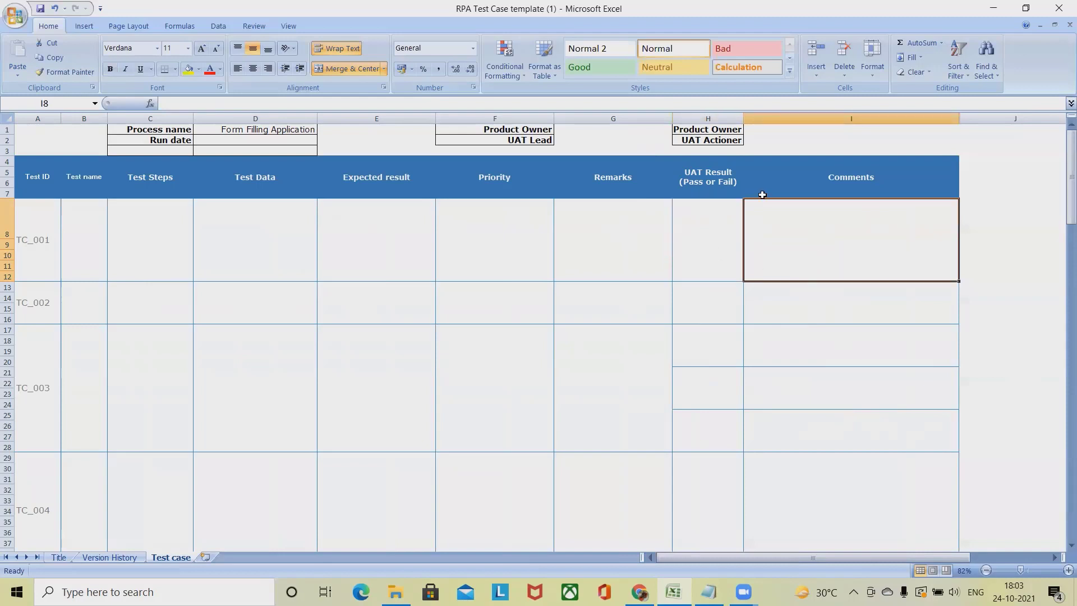
Switch to Chrome to check the sample form's required Name field, and return to the Excel test case sheet.
{"action": "left_click", "coordinate": [640, 591]}
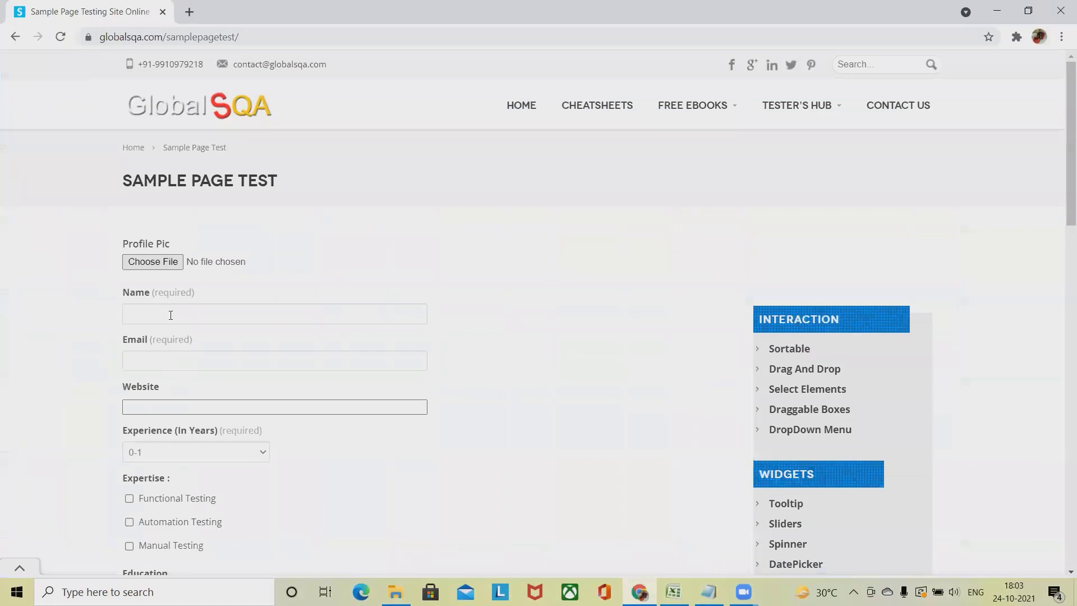
{"action": "left_click", "coordinate": [134, 317]}
{"action": "left_click", "coordinate": [997, 11]}
Merge and center cells B8:B12 in the Test name column for TC_001.
{"action": "left_click", "coordinate": [94, 219]}
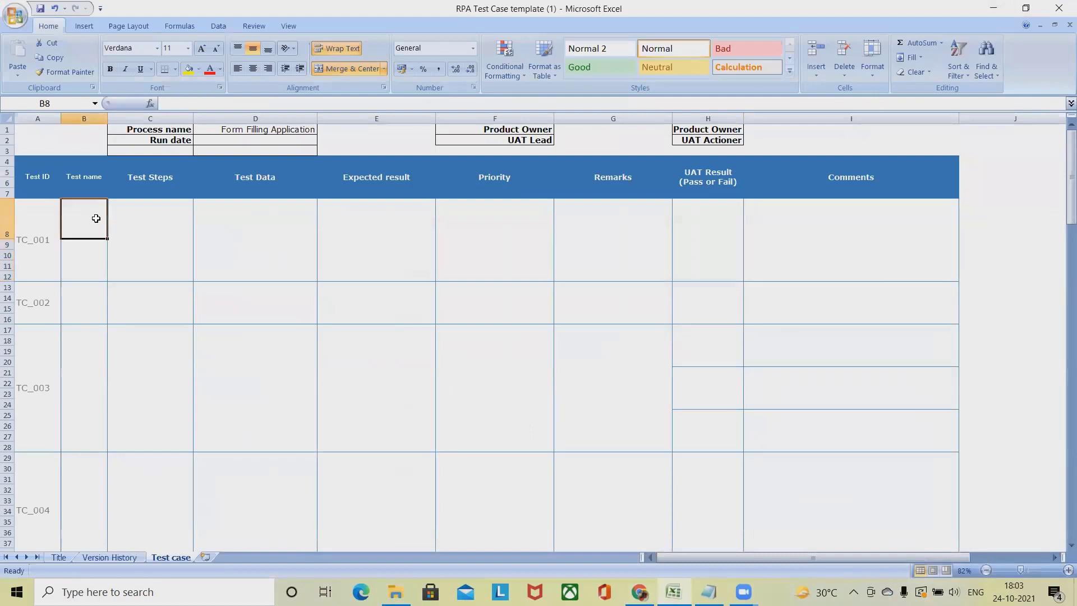
{"action": "left_click_drag", "start_coordinate": [86, 231], "coordinate": [81, 278]}
{"action": "left_click", "coordinate": [339, 67]}
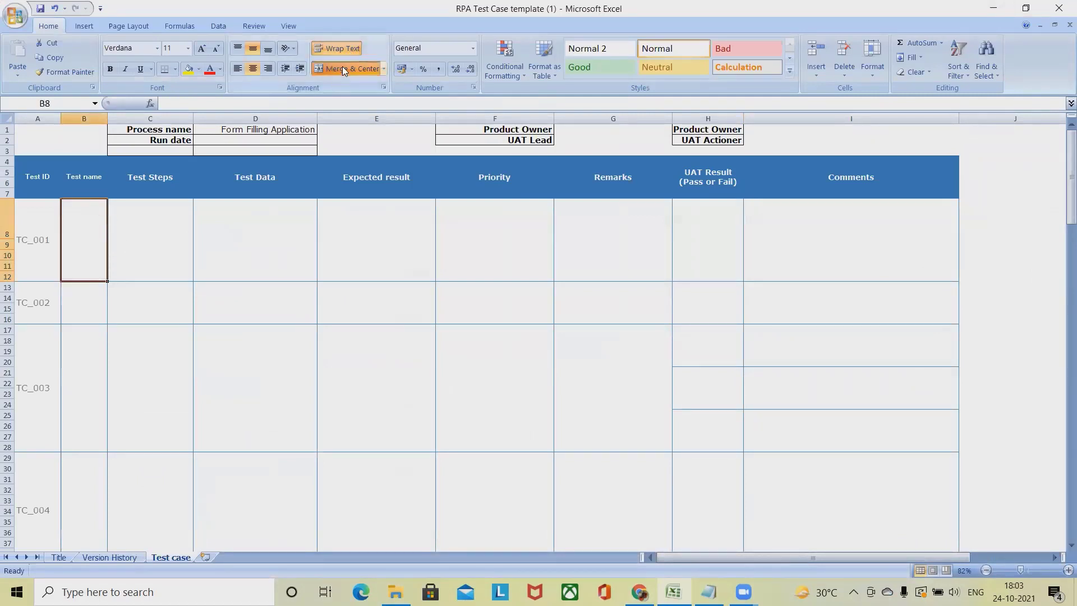
Enter "To verify Name text box" as the test name for TC_001.
{"action": "double_click", "coordinate": [99, 223]}
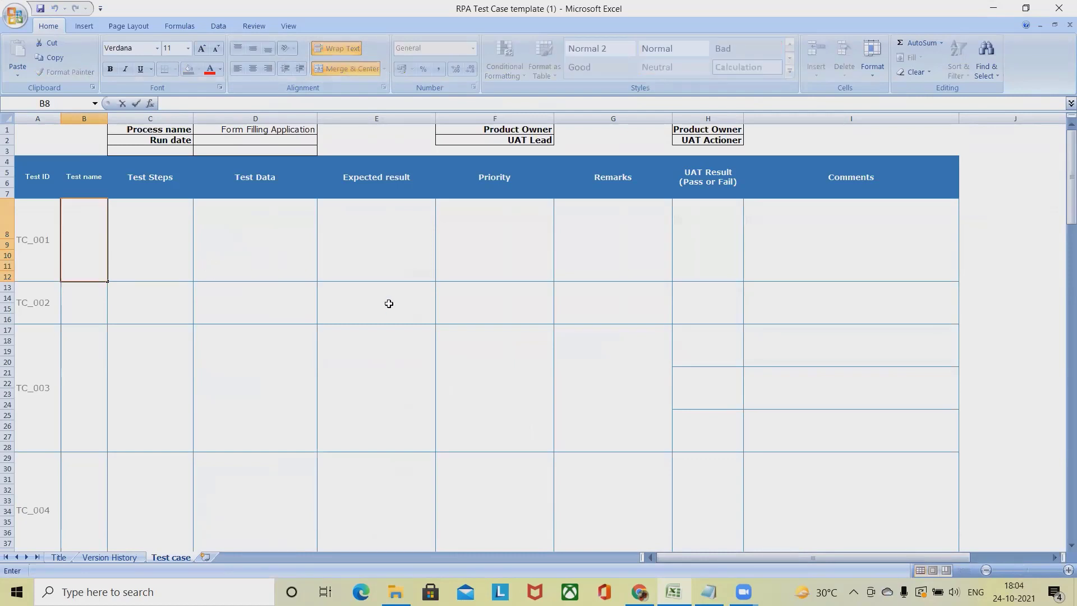
{"action": "type", "text": "To v"}
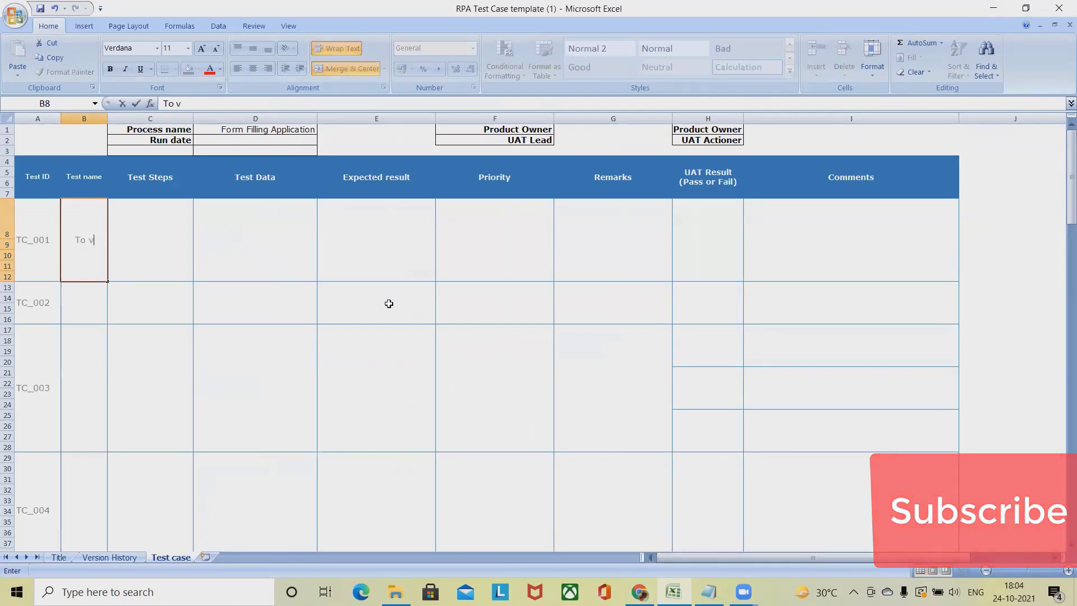
{"action": "type", "text": "erify "}
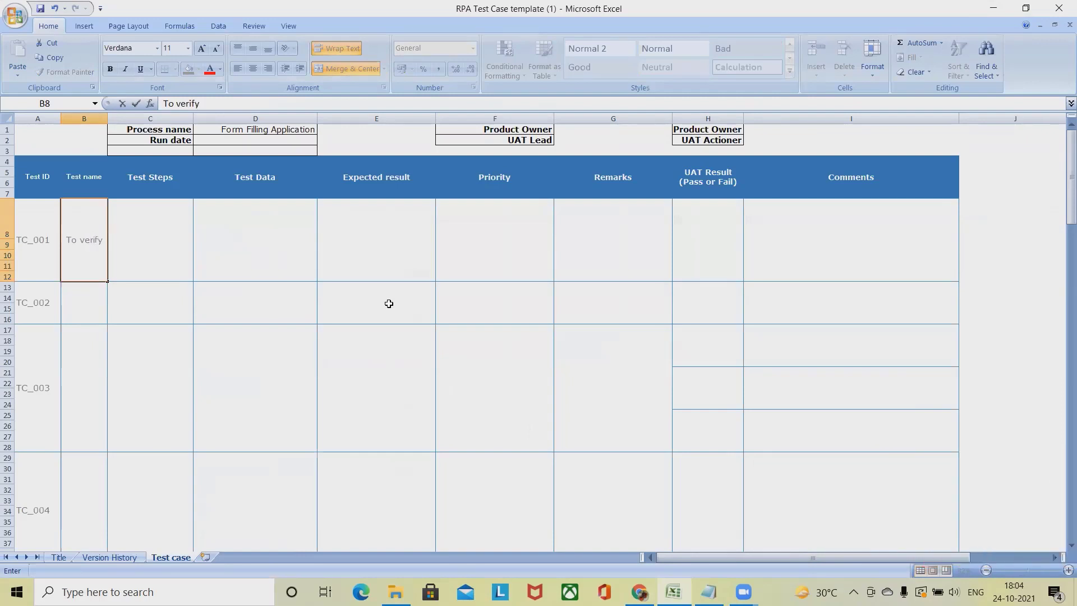
{"action": "type", "text": "B"}
{"action": "key", "text": "BackSpace"}
{"action": "type", "text": "Name text"}
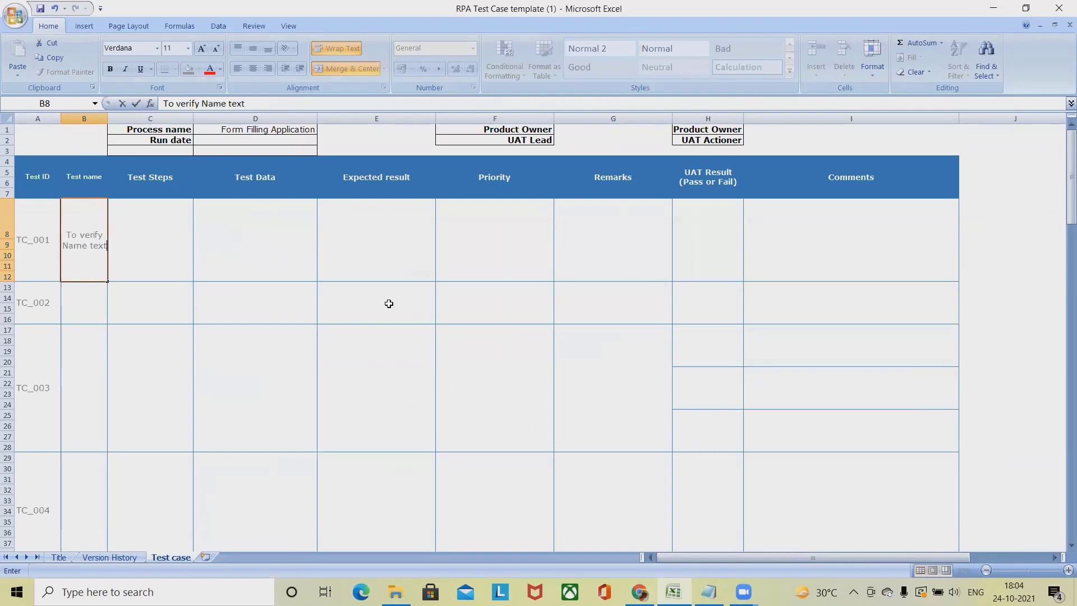
{"action": "type", "text": " box"}
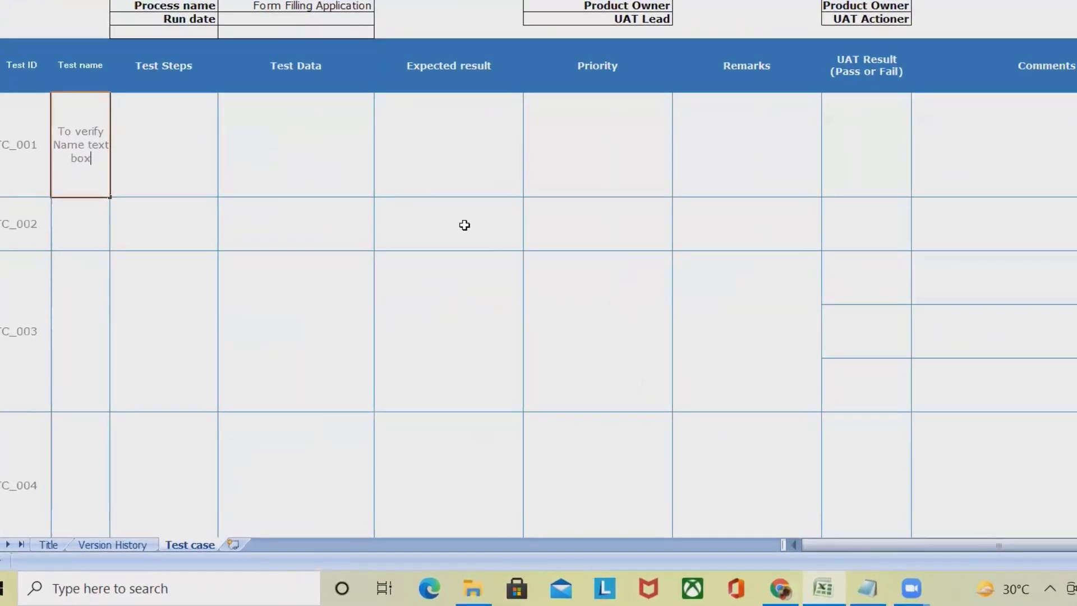
Enter "Navigate to name section and enter valid" as the test steps for TC_001.
{"action": "left_click", "coordinate": [164, 174]}
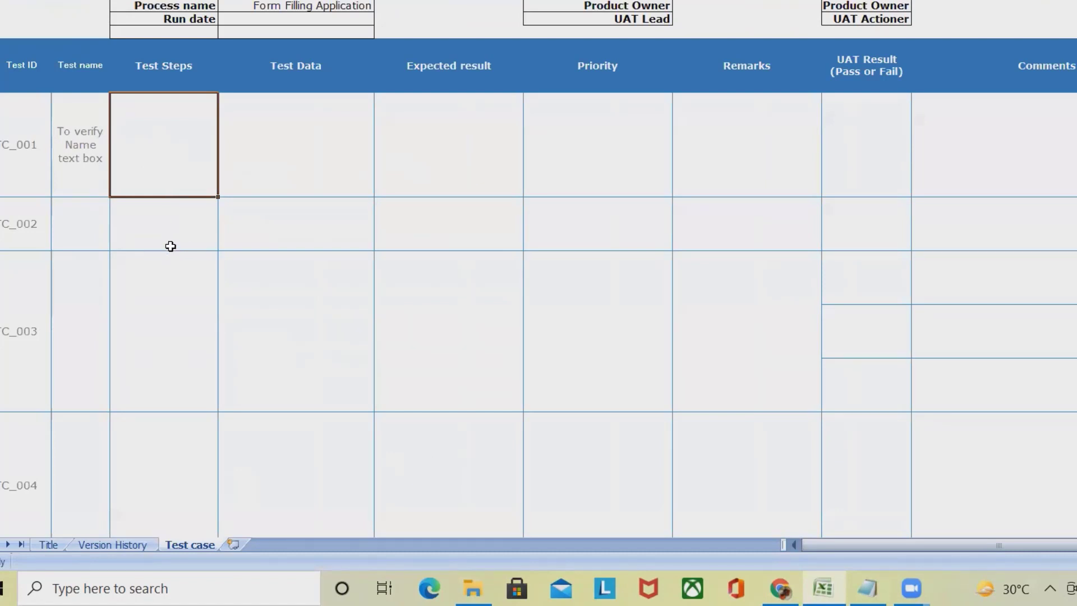
{"action": "double_click", "coordinate": [156, 140]}
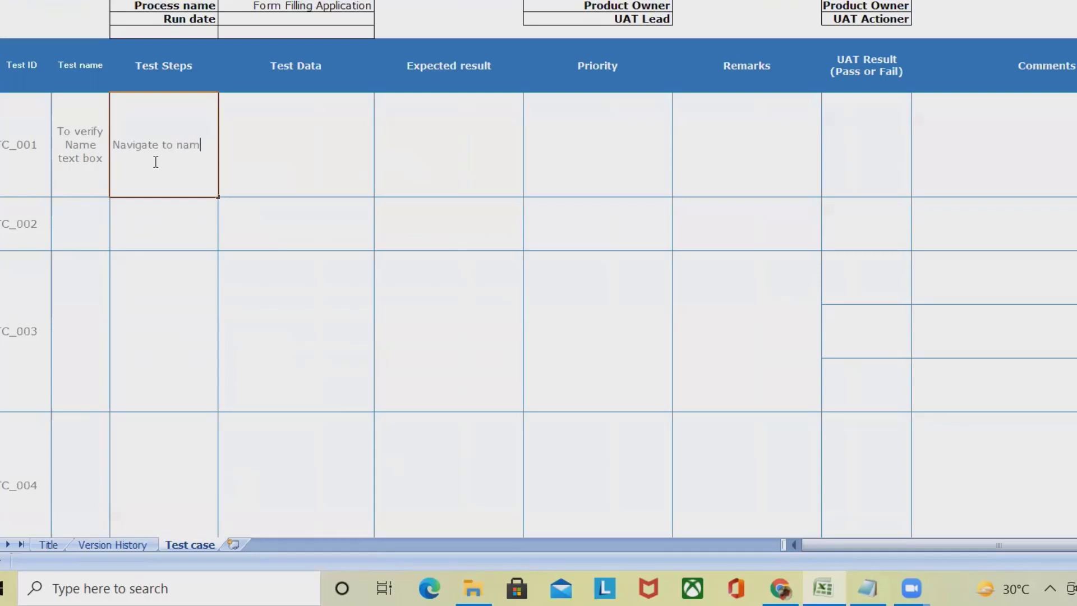
{"action": "type", "text": "e section and"}
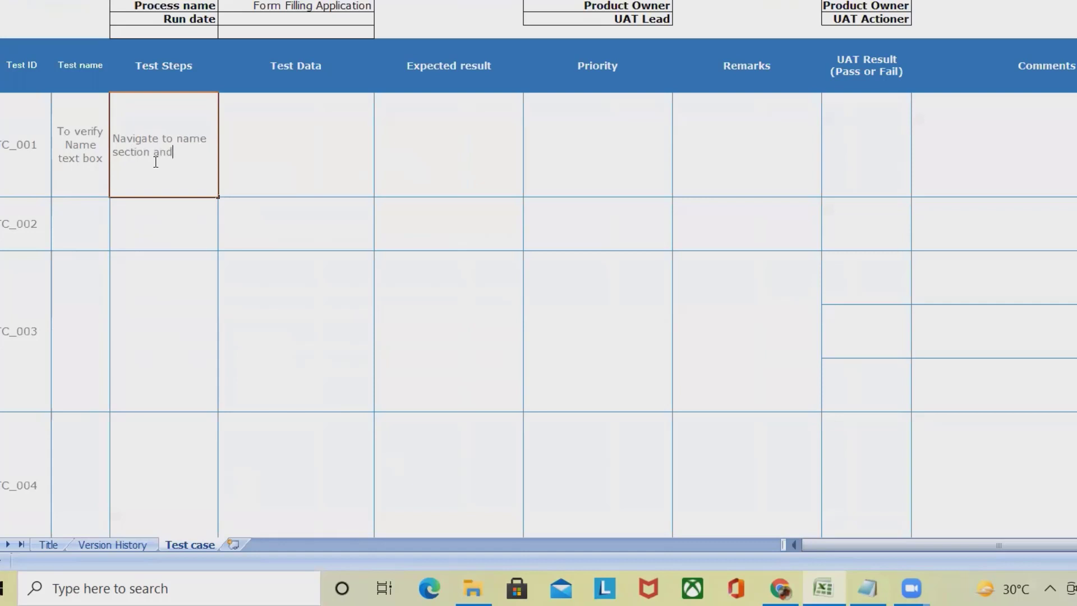
{"action": "type", "text": "er"}
{"action": "type", "text": "nter valid"}
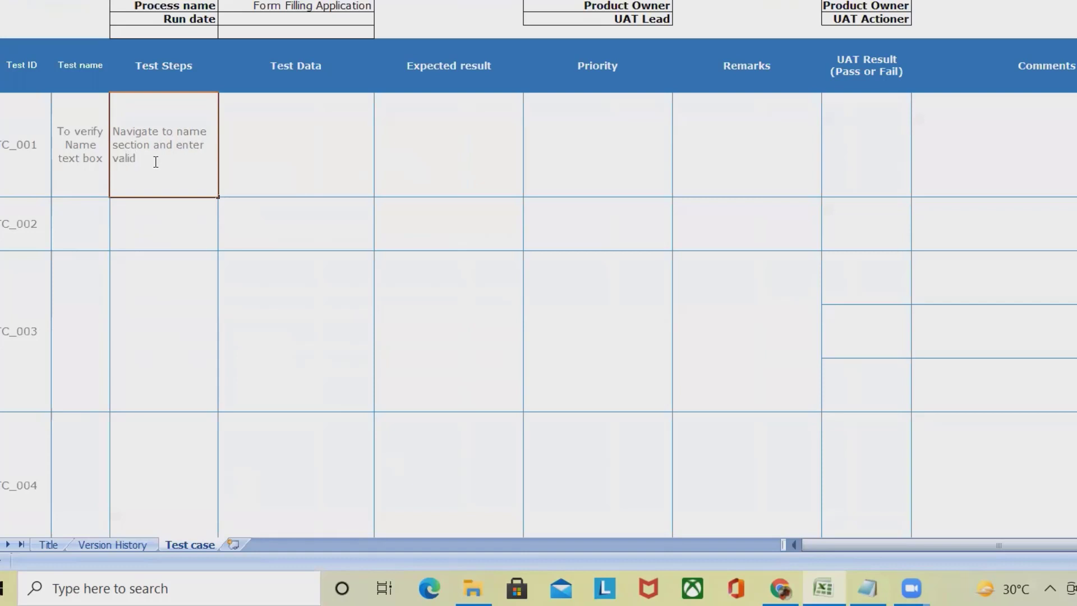
{"action": "left_click", "coordinate": [334, 116]}
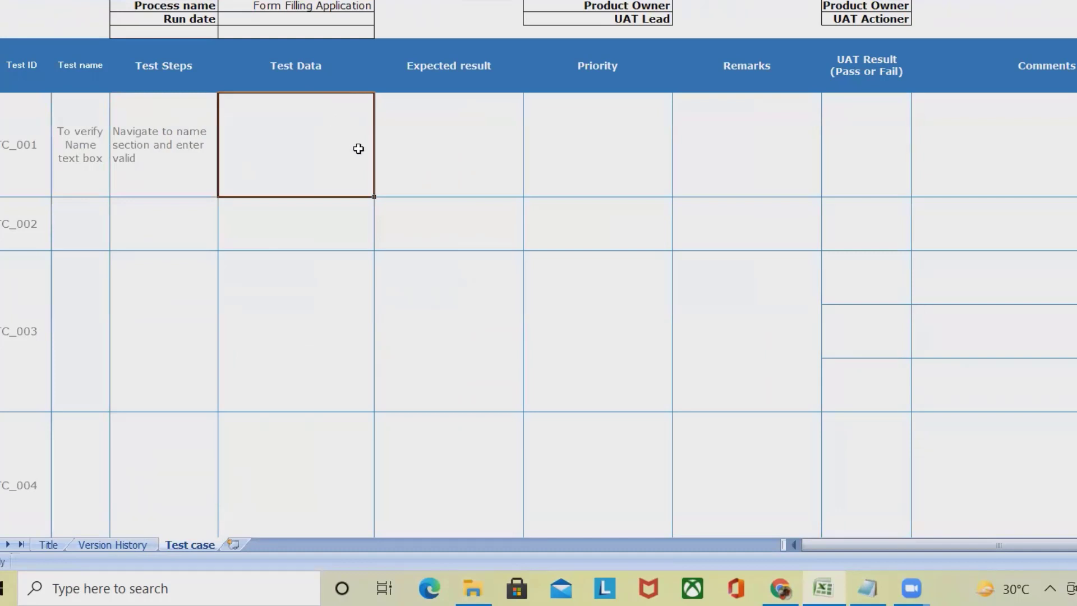
Enter "Raigurukul" as the test data and "Name should be successfully updated" as the expected result for TC_001.
{"action": "type", "text": "Rai"}
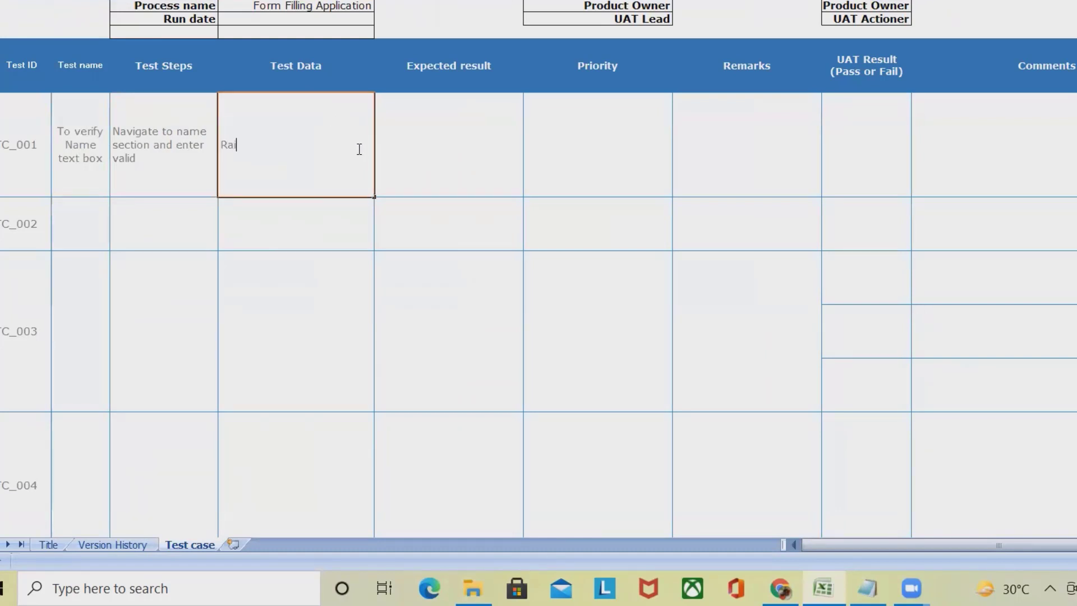
{"action": "type", "text": "gurukul"}
{"action": "left_click", "coordinate": [481, 135]}
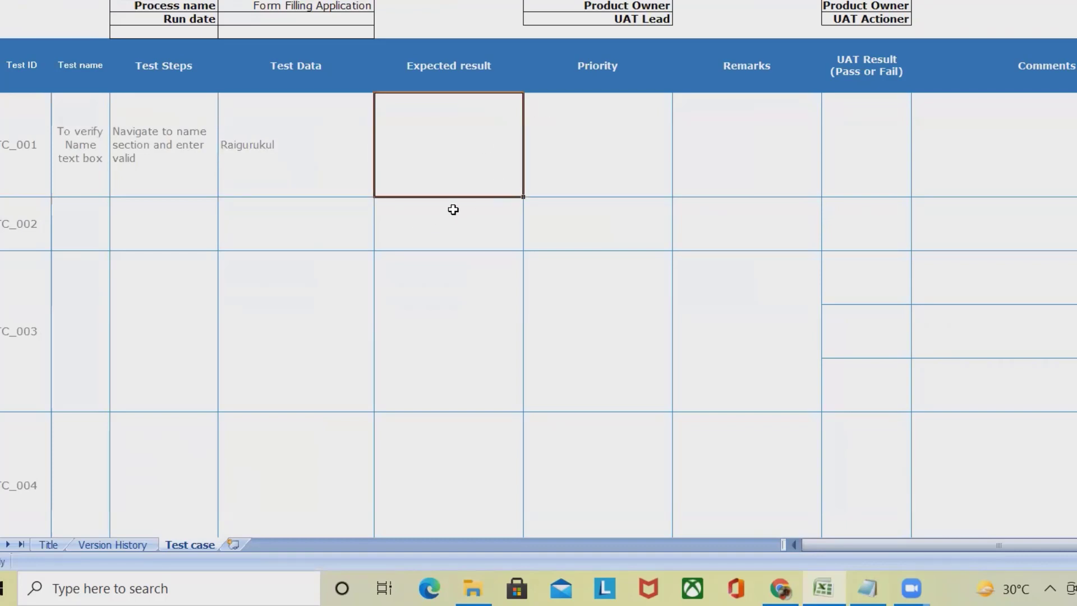
{"action": "type", "text": "Name "}
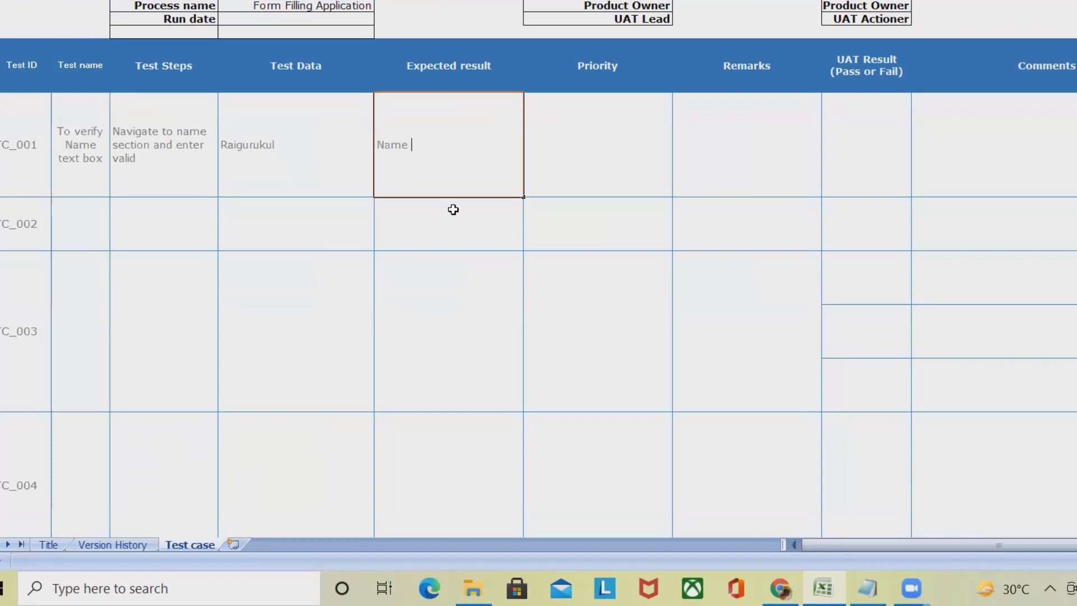
{"action": "type", "text": "should be successfullt"}
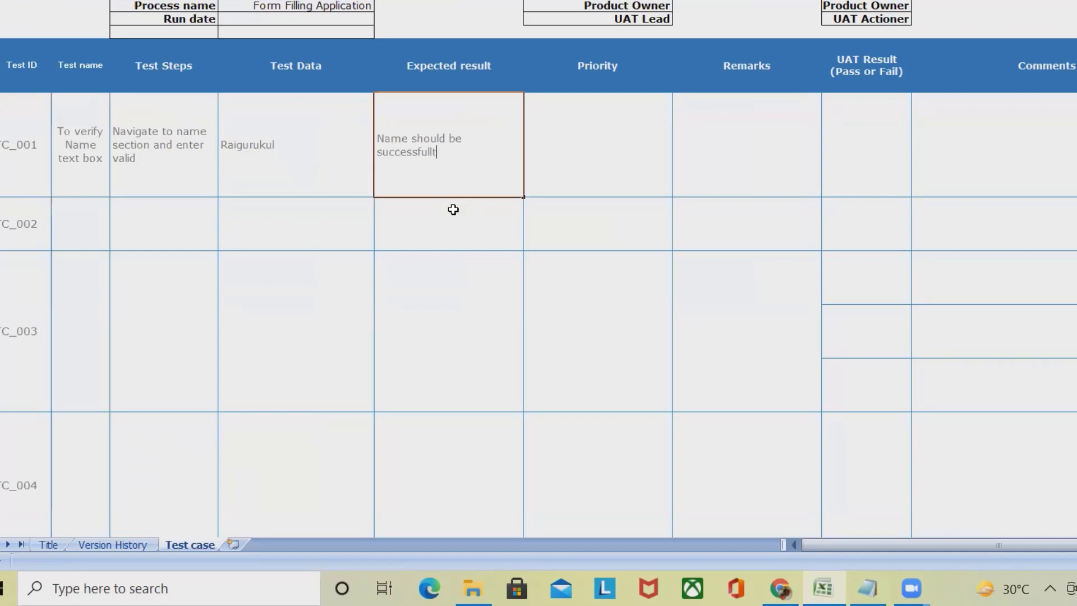
{"action": "key", "text": "BackSpace"}
{"action": "type", "text": "y updated"}
Set the priority of TC_001 to "Medium".
{"action": "left_click", "coordinate": [611, 132]}
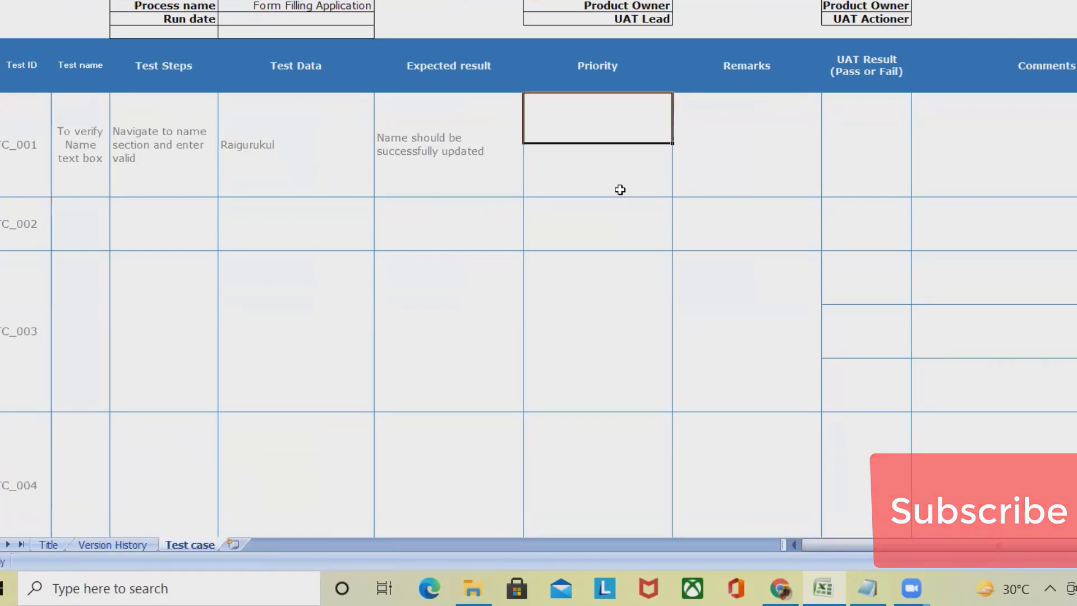
{"action": "left_click", "coordinate": [599, 147]}
{"action": "left_click", "coordinate": [602, 140]}
{"action": "type", "text": "M"}
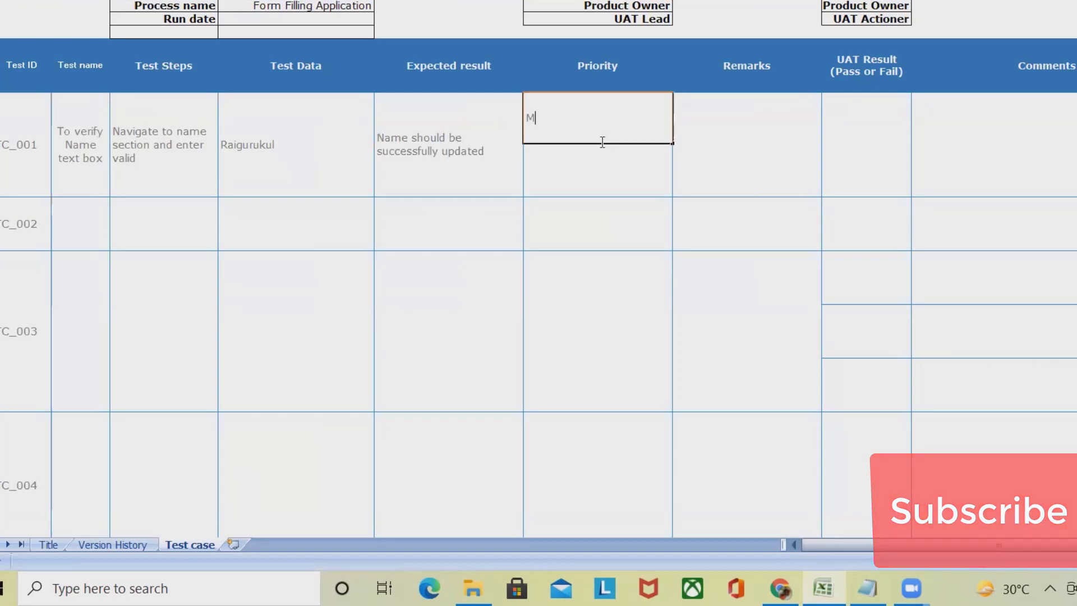
{"action": "type", "text": "edium"}
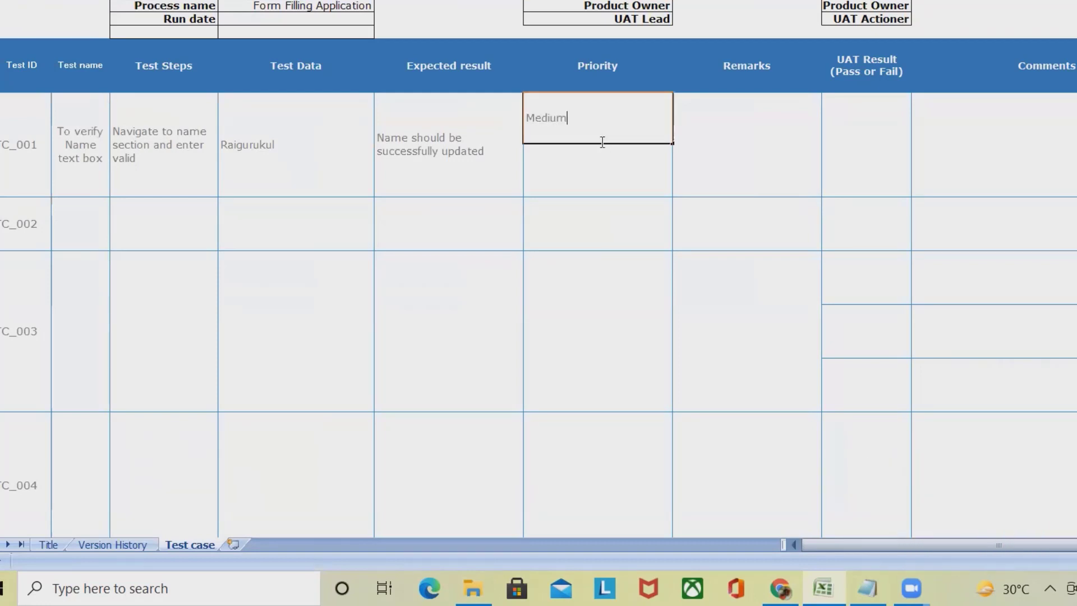
{"action": "left_click", "coordinate": [702, 131]}
{"action": "left_click", "coordinate": [876, 147]}
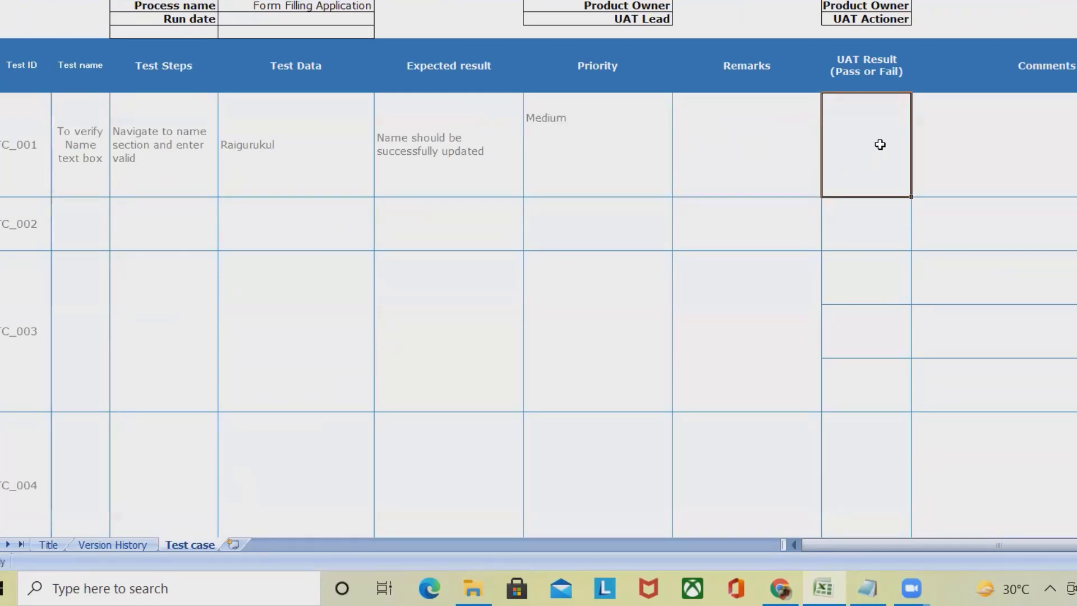
{"action": "left_click", "coordinate": [83, 159]}
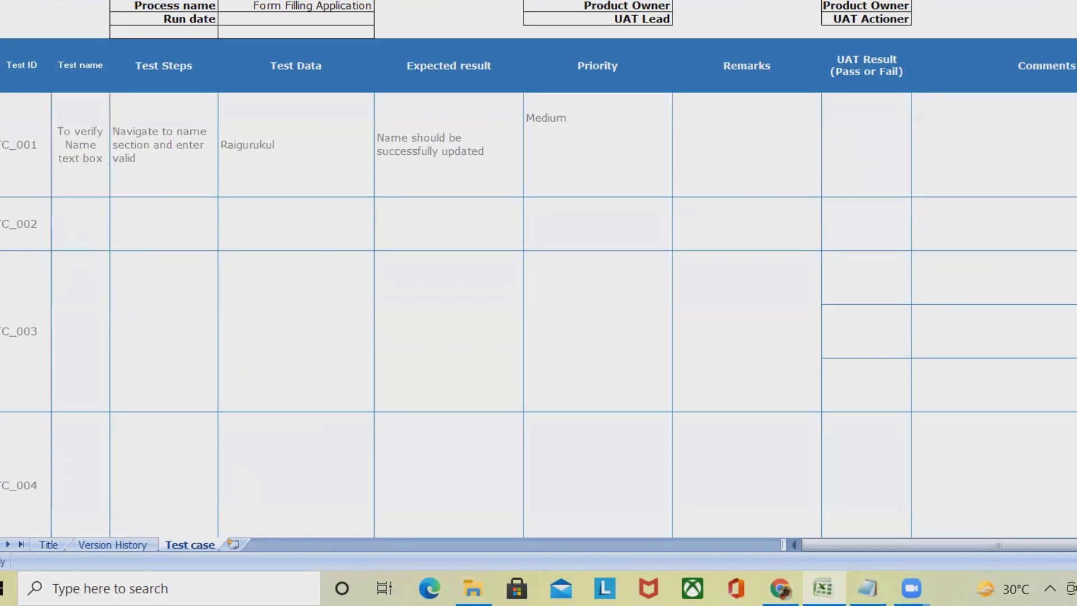
Enter a comment for TC_001 listing type, min length, max length, special characters and blank.
{"action": "scroll", "coordinate": [538, 269], "scroll_direction": "right", "scroll_amount": 1}
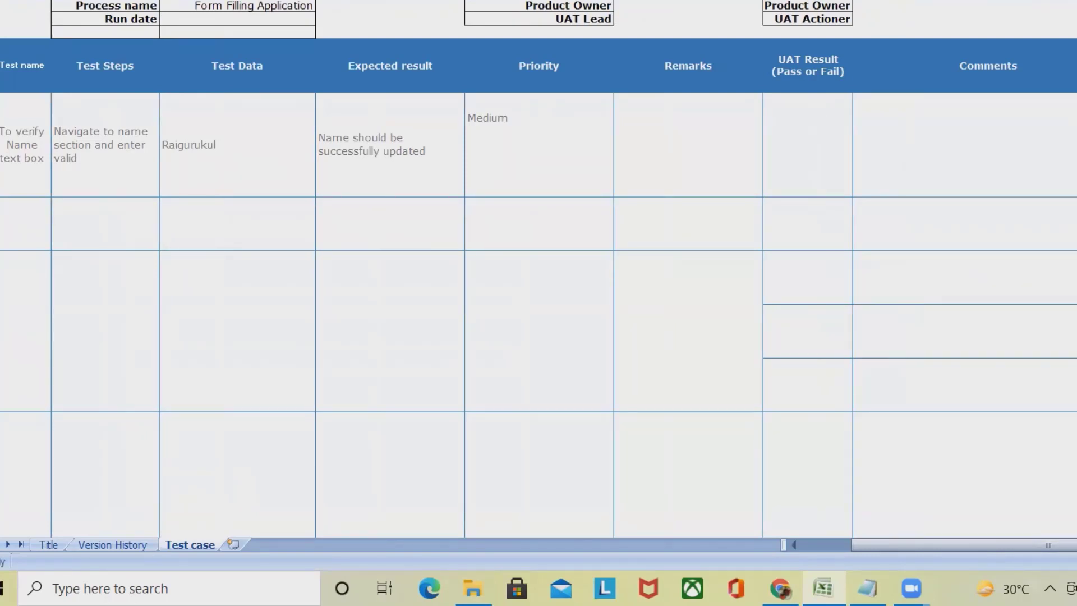
{"action": "left_click", "coordinate": [1010, 129]}
{"action": "double_click", "coordinate": [891, 118]}
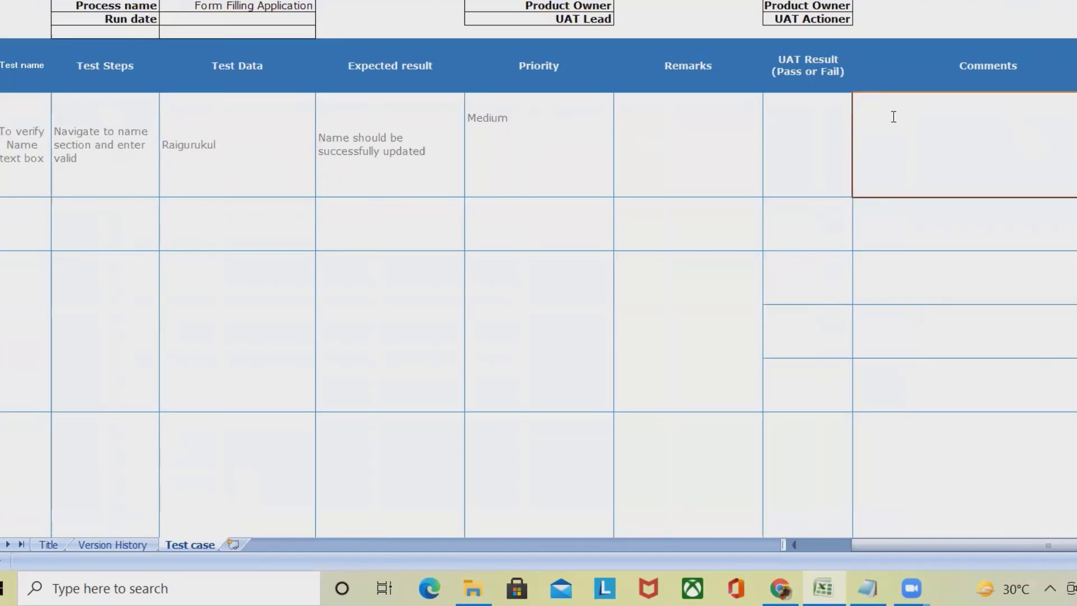
{"action": "type", "text": "Type, min length, ma"}
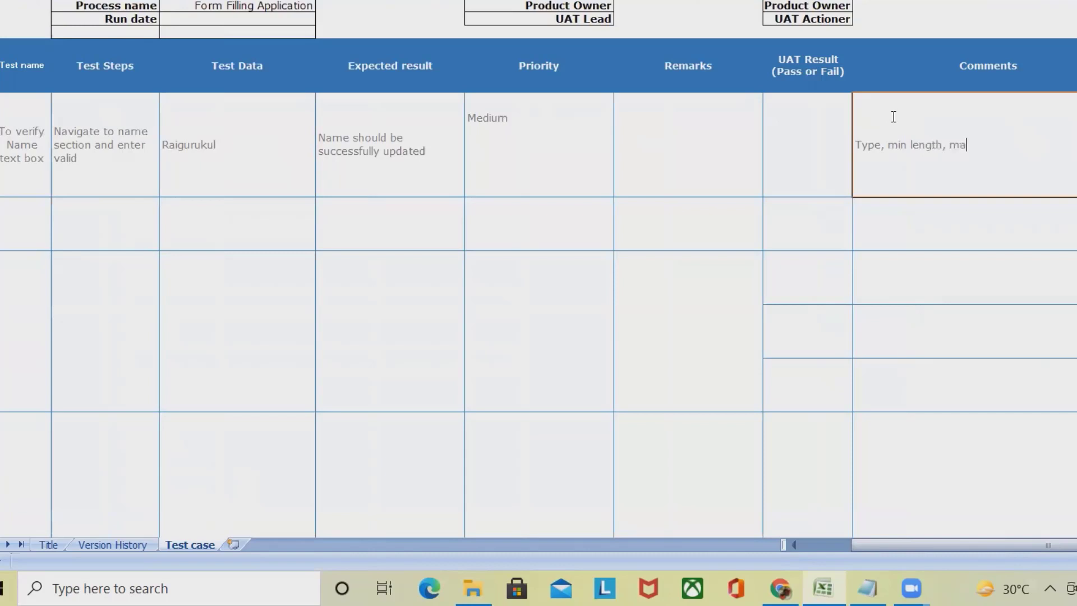
{"action": "type", "text": "x length, s"}
{"action": "type", "text": "pecia"}
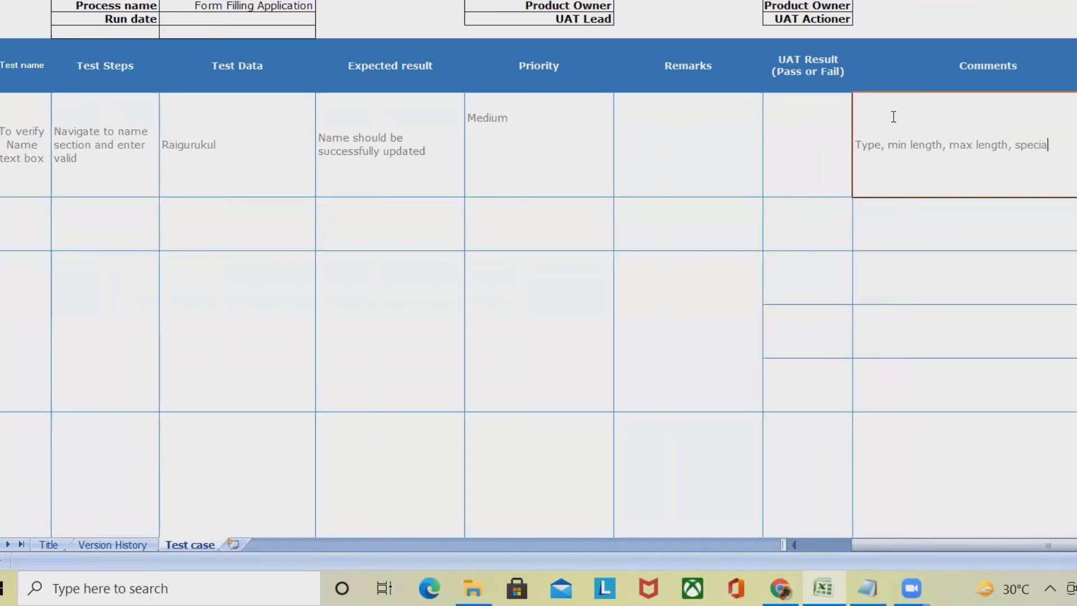
{"action": "type", "text": "l char"}
{"action": "type", "text": "blank"}
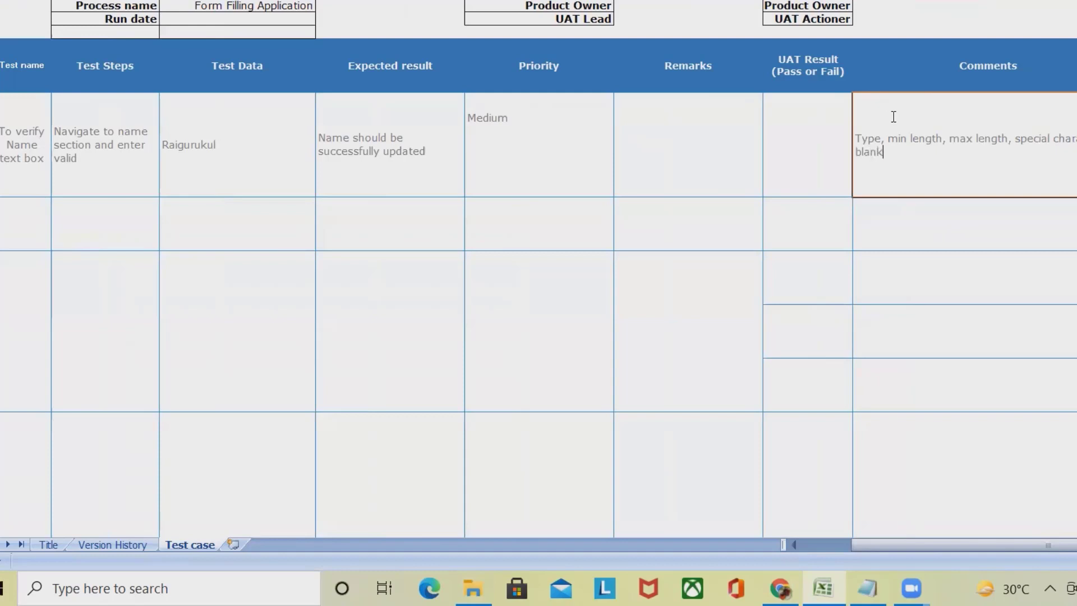
{"action": "left_click", "coordinate": [957, 278]}
{"action": "left_click", "coordinate": [931, 153]}
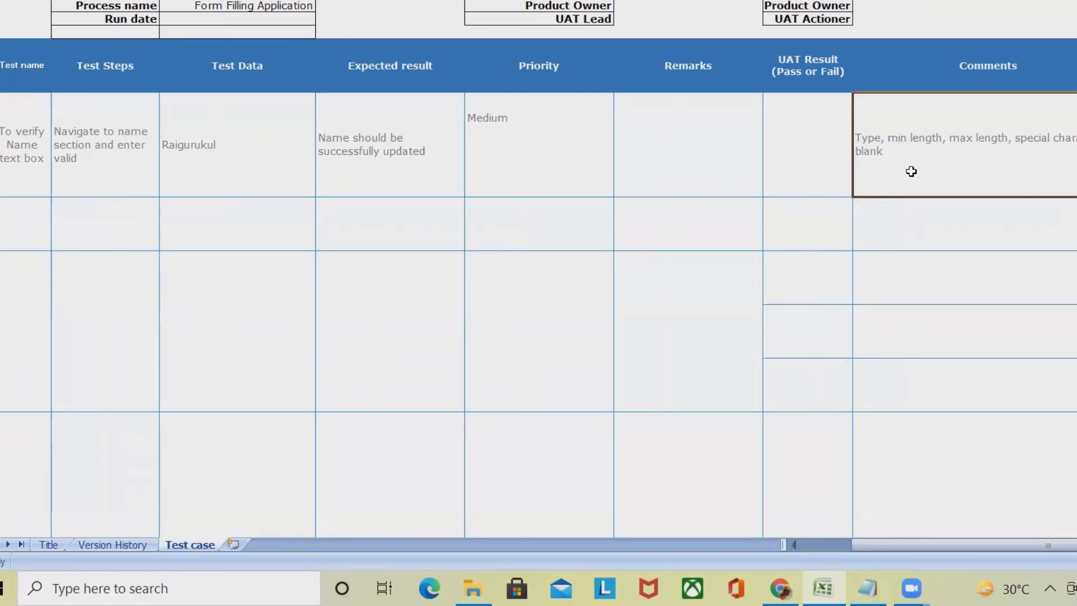
{"action": "left_click", "coordinate": [87, 144]}
{"action": "left_click", "coordinate": [221, 128]}
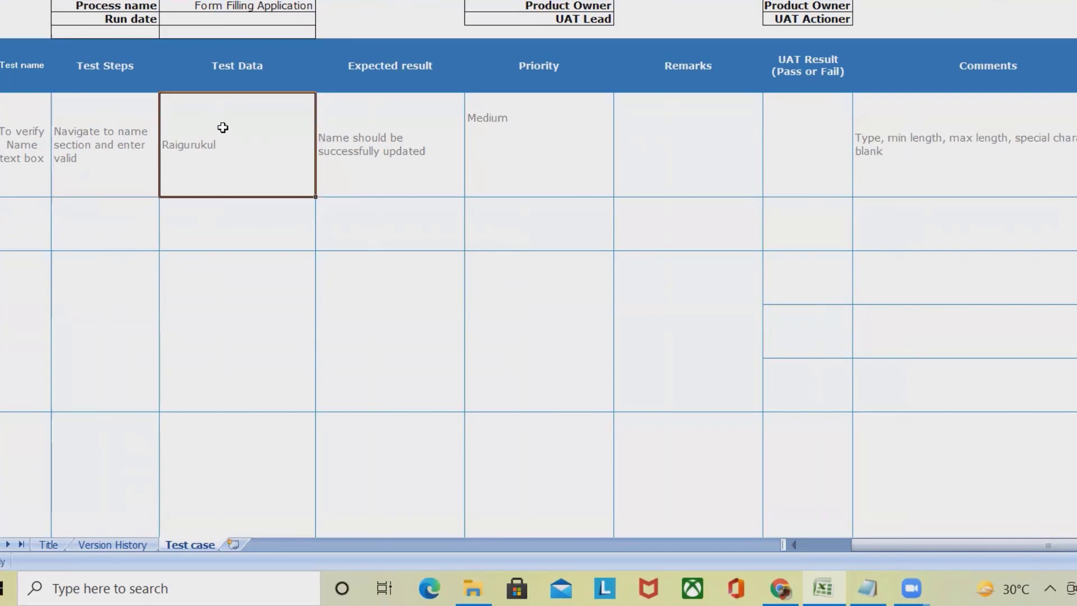
{"action": "left_click", "coordinate": [78, 158]}
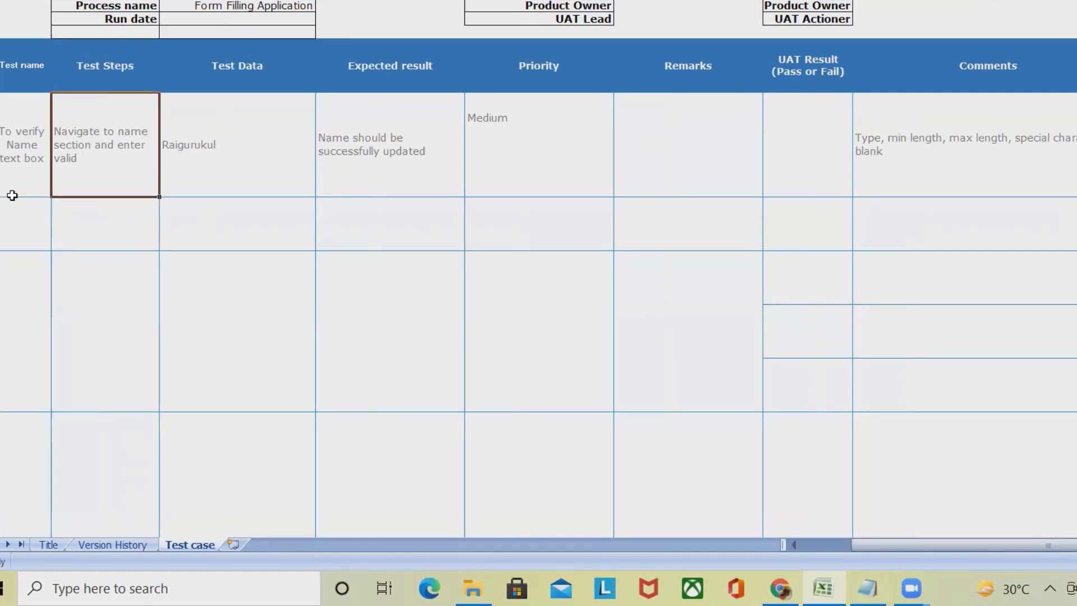
{"action": "left_click", "coordinate": [14, 191]}
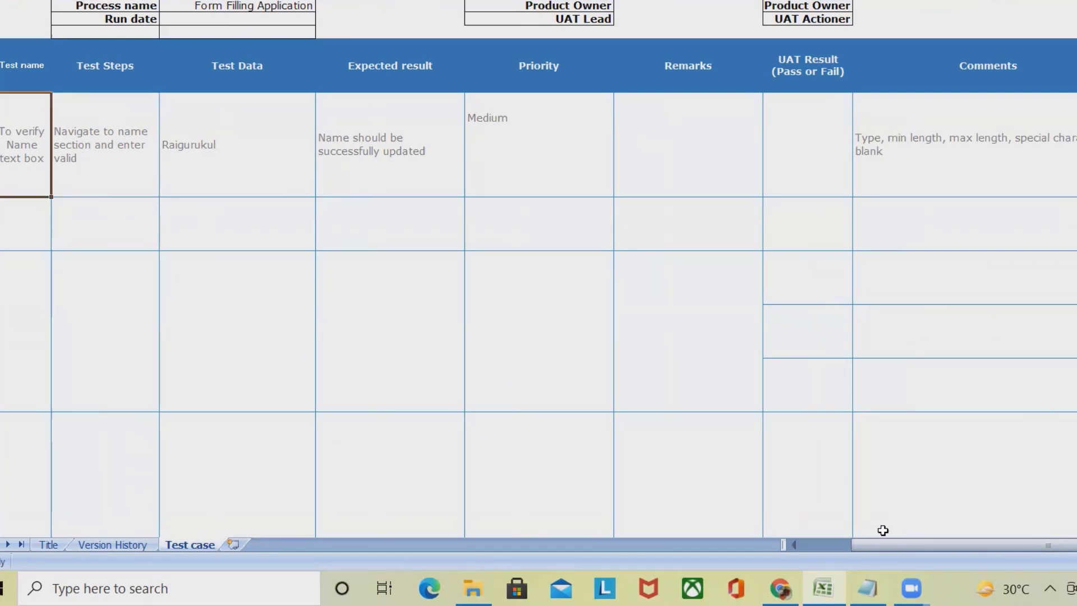
Merge and center the Test name cells for TC_002.
{"action": "left_click", "coordinate": [842, 545]}
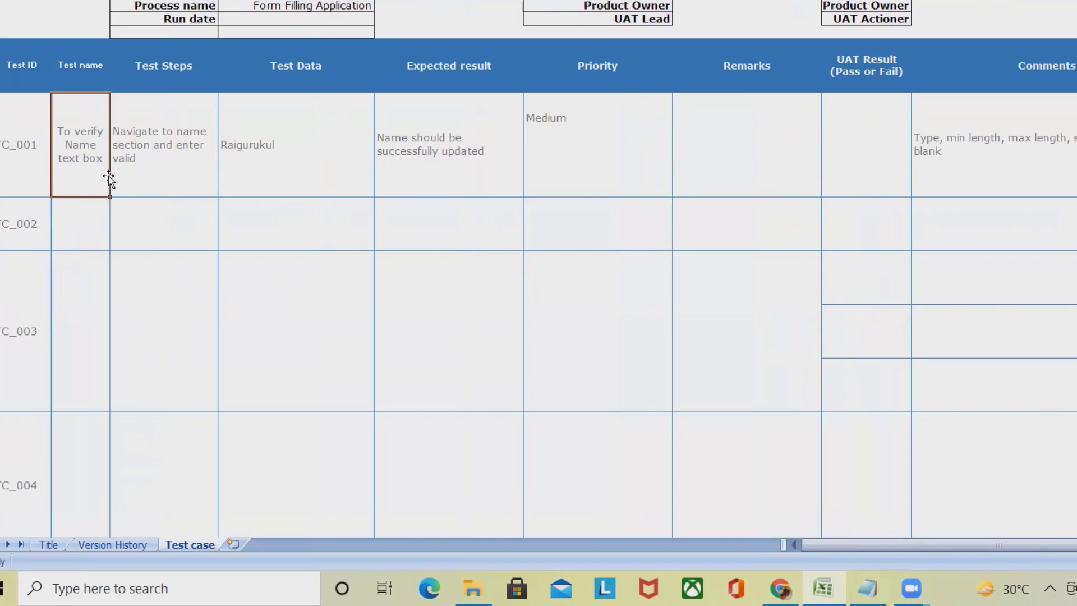
{"action": "key", "text": "ctrl+c"}
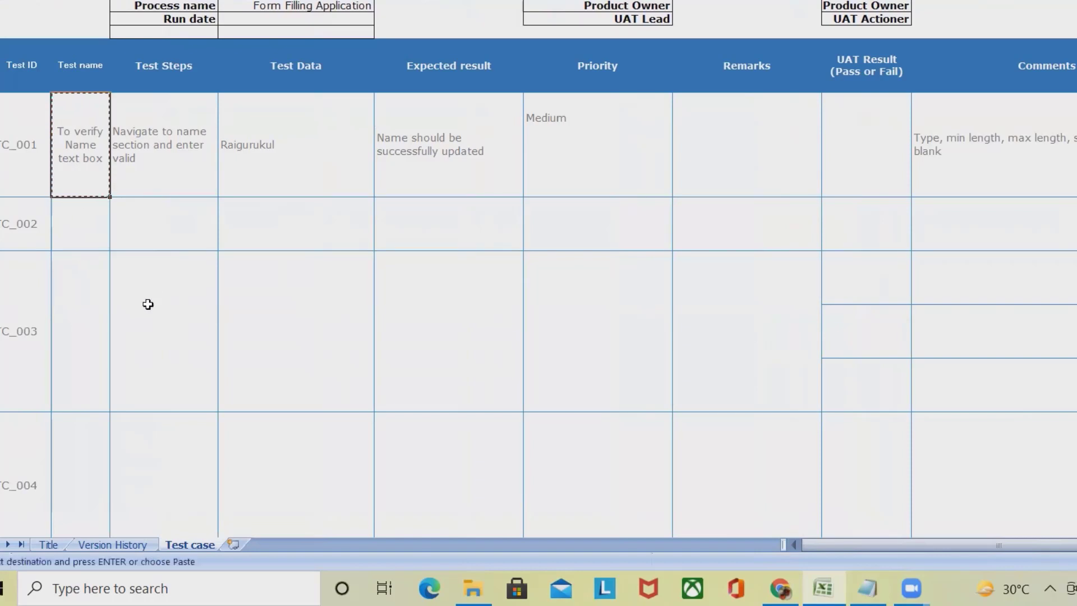
{"action": "left_click", "coordinate": [79, 223]}
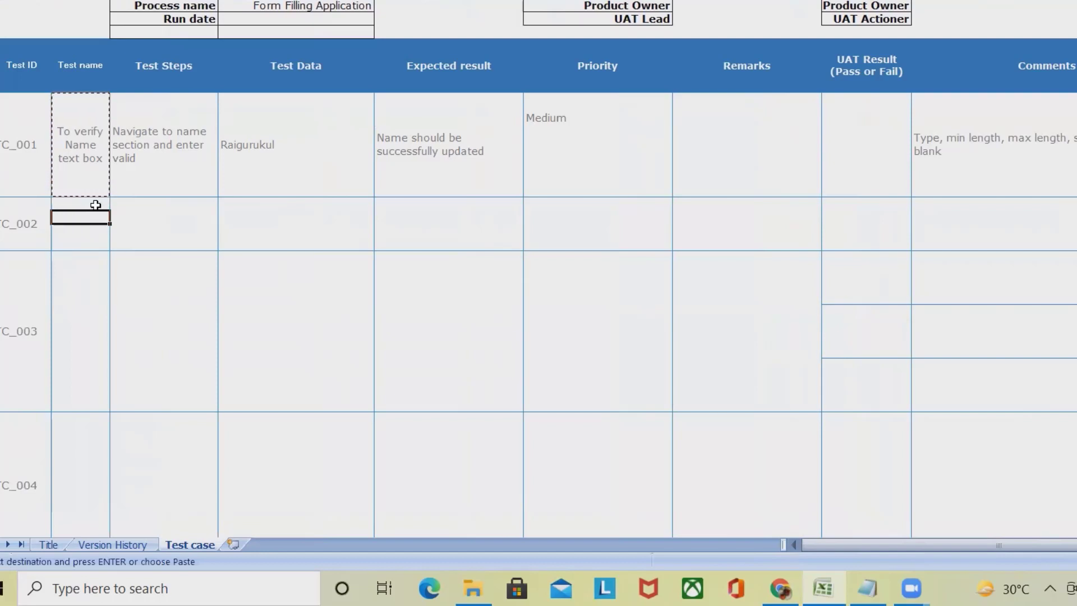
{"action": "key", "text": "Escape"}
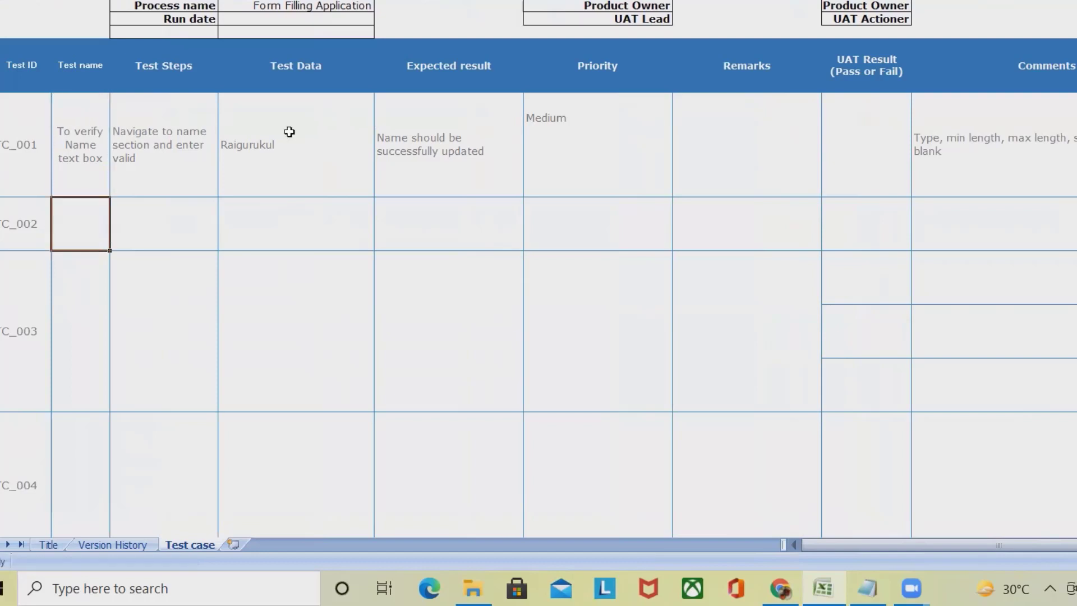
{"action": "left_click", "coordinate": [114, 203]}
{"action": "left_click", "coordinate": [79, 224]}
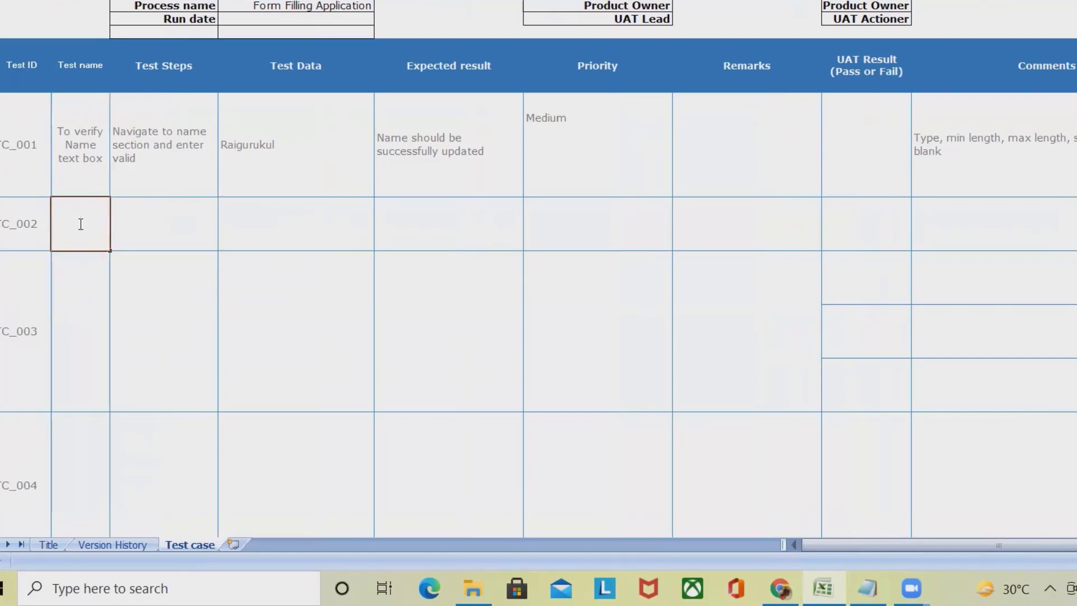
{"action": "left_click", "coordinate": [112, 270]}
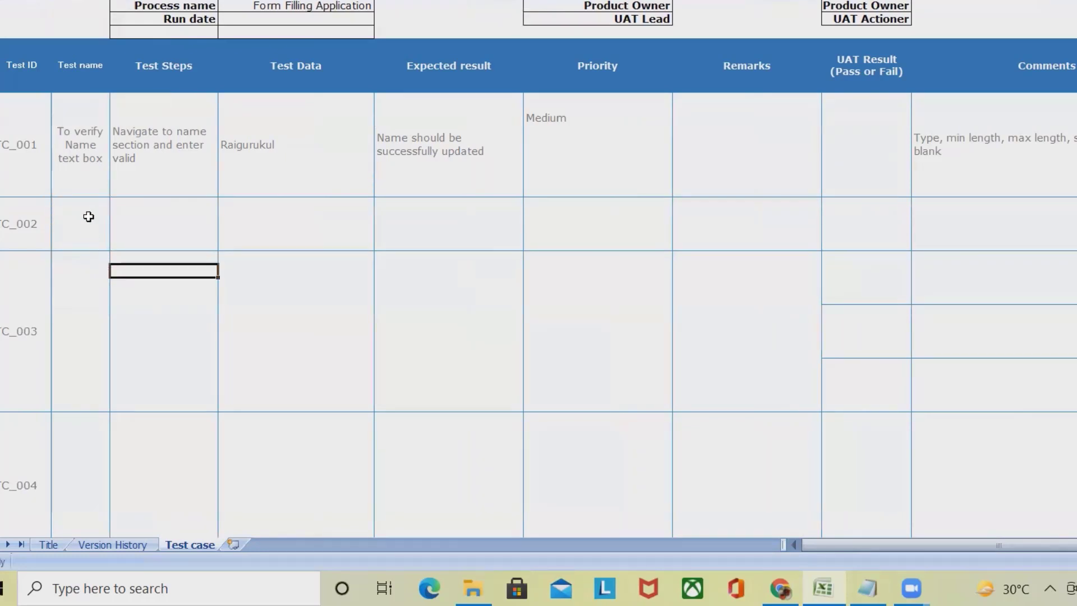
{"action": "left_click", "coordinate": [87, 217]}
Copy the TC_001 test name into TC_002 and change the copy to "To verify min length".
{"action": "left_click", "coordinate": [83, 163]}
{"action": "key", "text": "ctrl+c"}
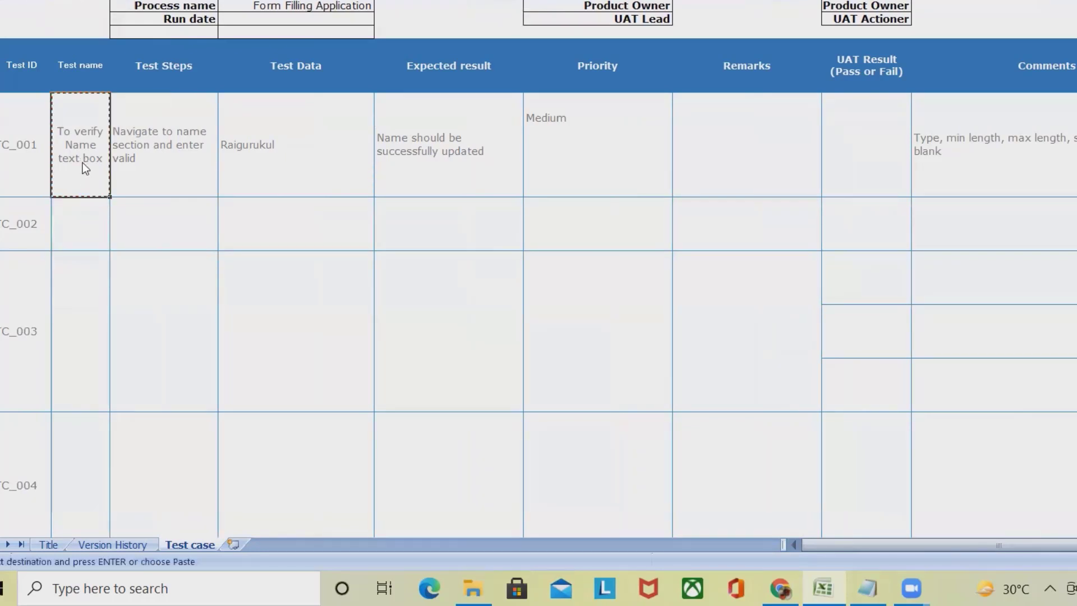
{"action": "left_click", "coordinate": [71, 224]}
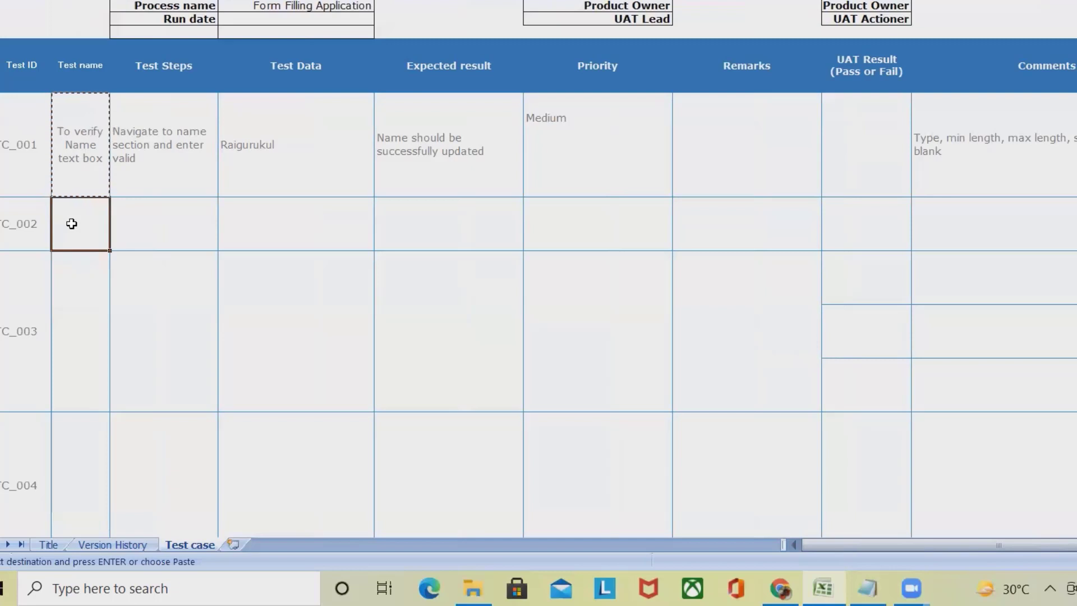
{"action": "key", "text": "ctrl+v"}
{"action": "double_click", "coordinate": [92, 238]}
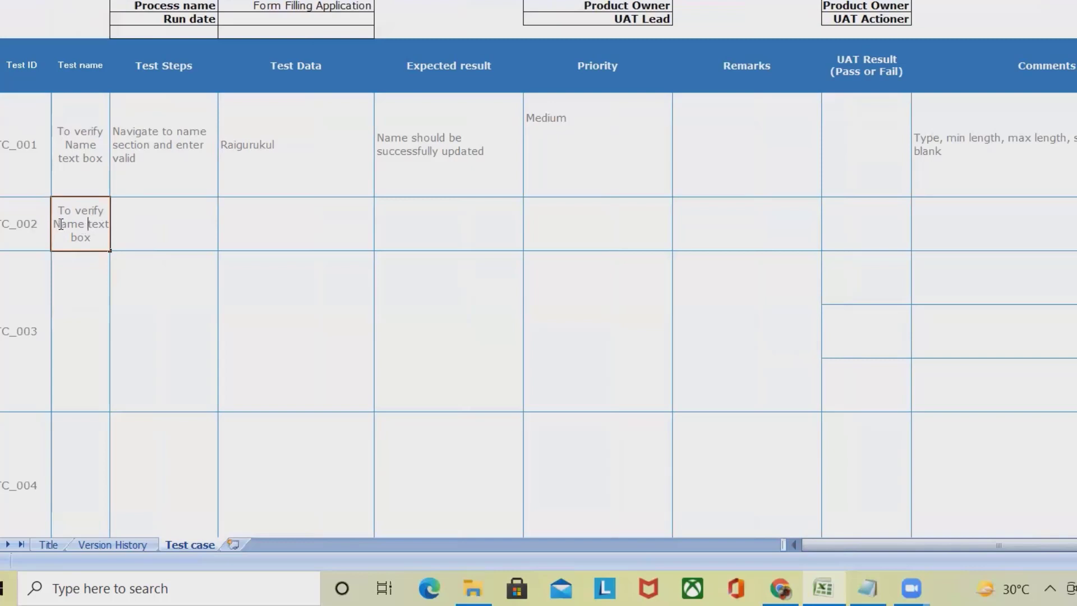
{"action": "double_click", "coordinate": [89, 224]}
{"action": "left_click_drag", "start_coordinate": [52, 224], "coordinate": [108, 244]}
{"action": "type", "text": "min length"}
Enter "enter less than 2 character" as the test steps and "R" as the test data for TC_002.
{"action": "left_click", "coordinate": [157, 221]}
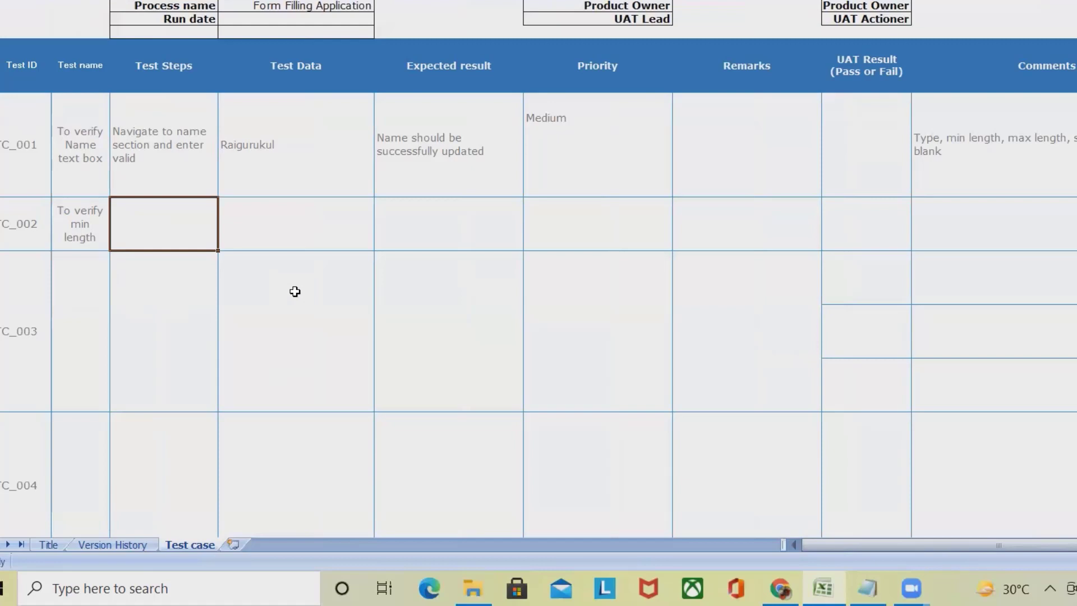
{"action": "type", "text": "enter"}
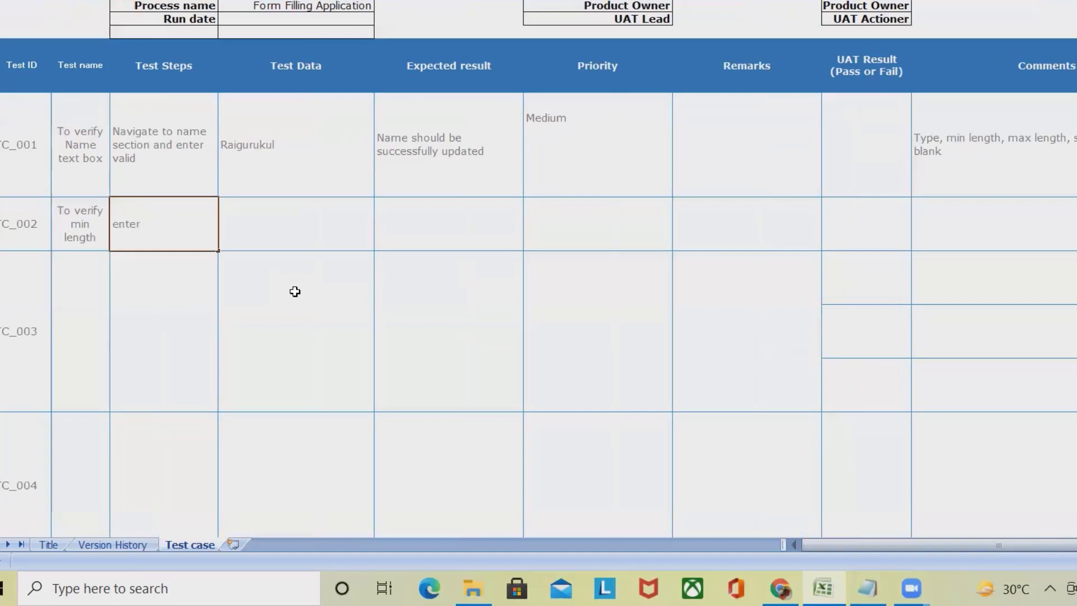
{"action": "type", "text": " less than 2 chara"}
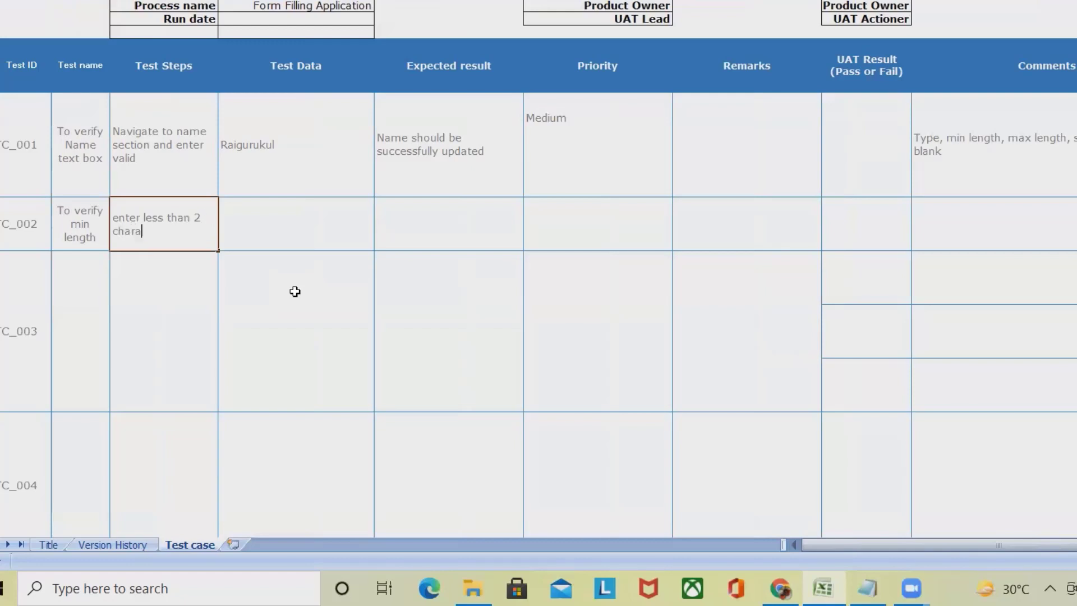
{"action": "type", "text": "cter"}
{"action": "left_click", "coordinate": [318, 222]}
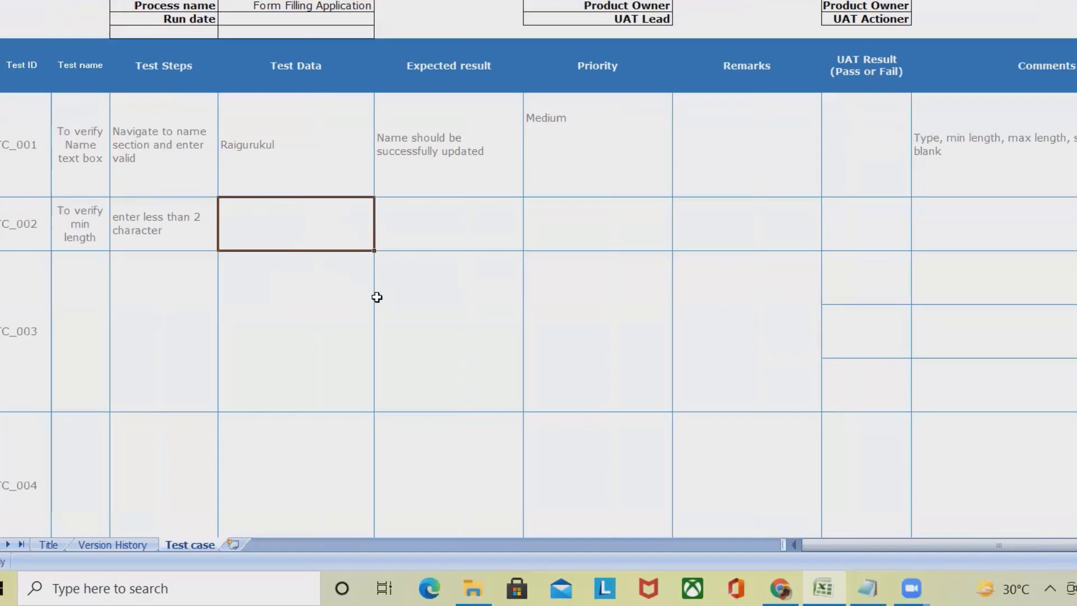
{"action": "type", "text": "R"}
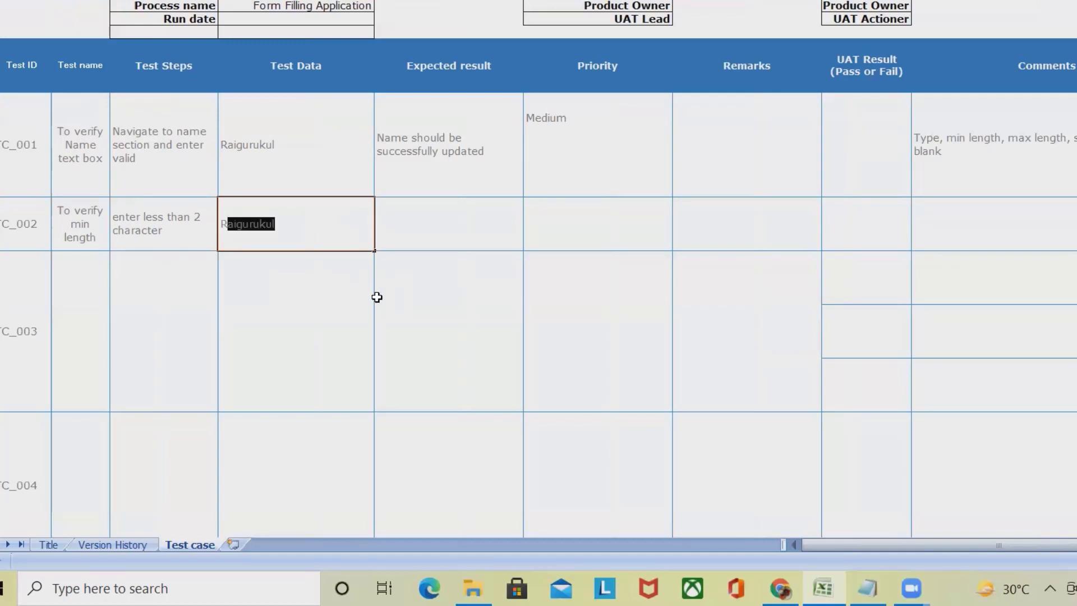
{"action": "key", "text": "BackSpace"}
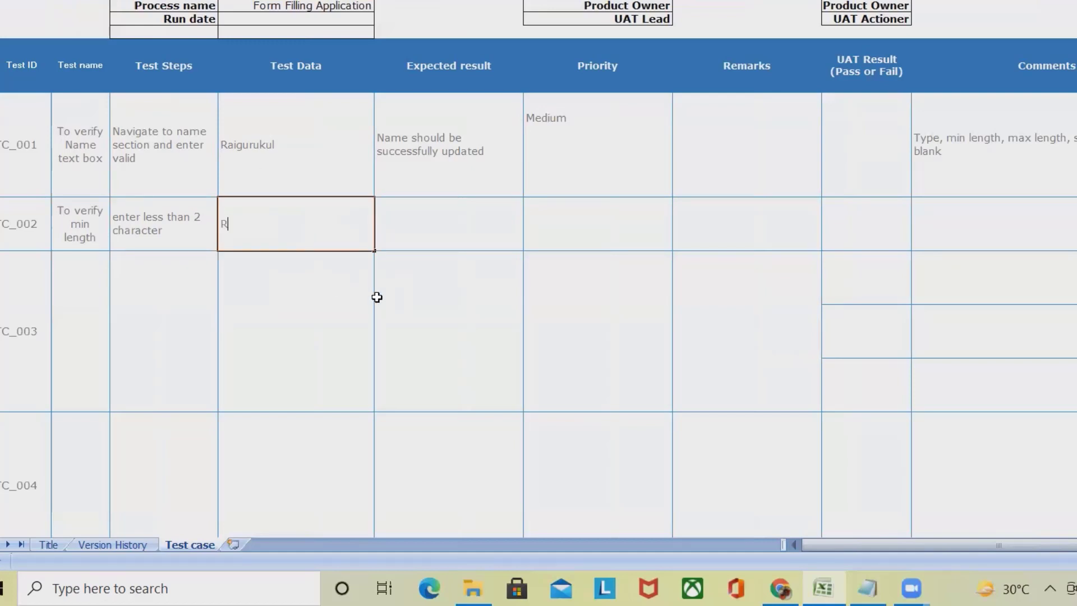
Enter "should not accept" as the expected result and "Medium" as the priority for TC_002.
{"action": "left_click", "coordinate": [443, 212]}
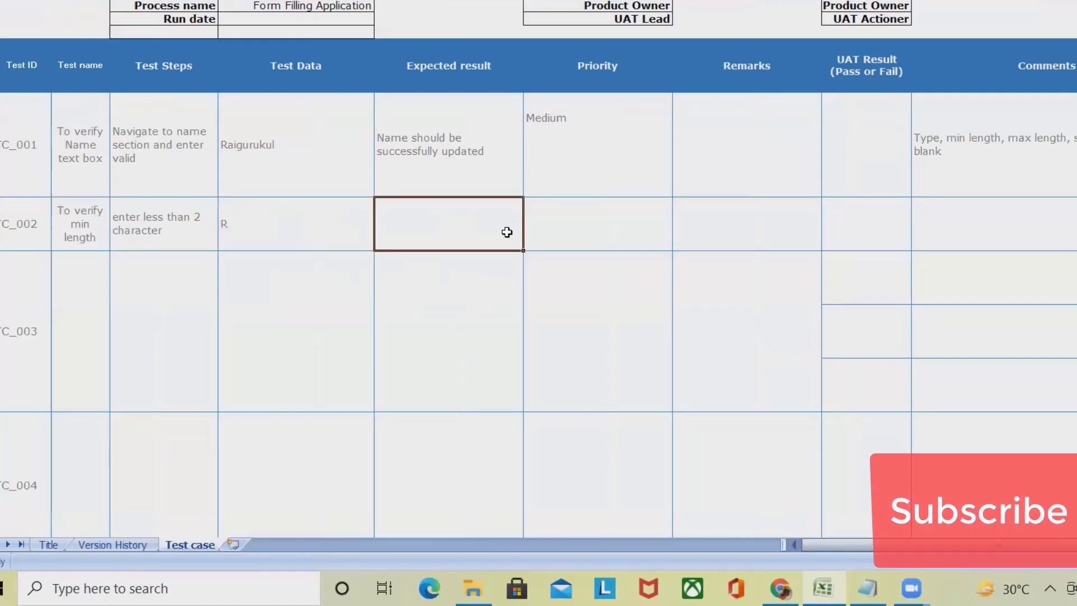
{"action": "type", "text": "s"}
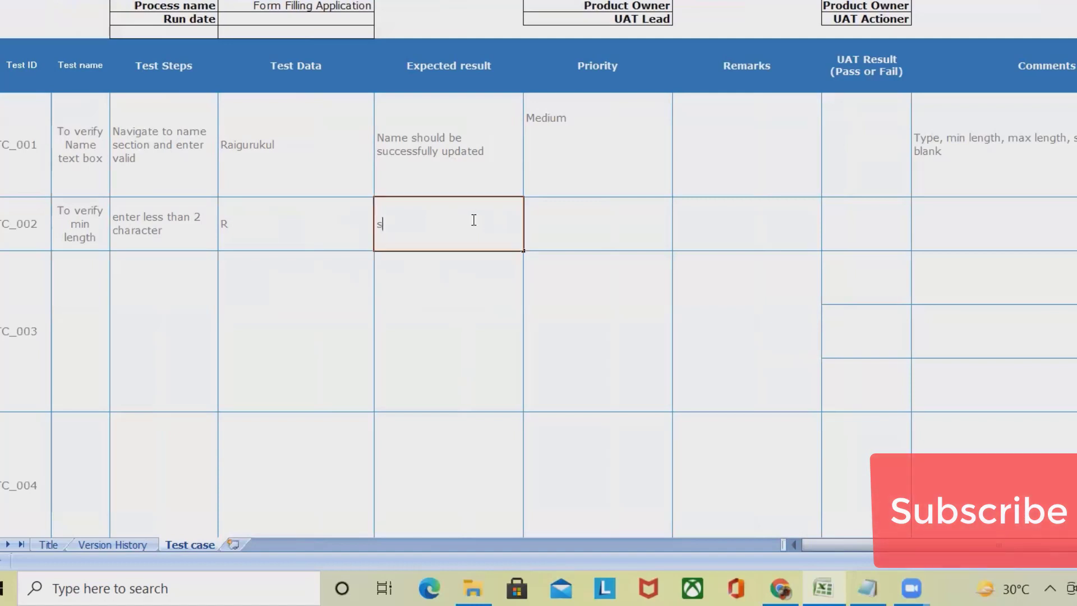
{"action": "type", "text": "hould"}
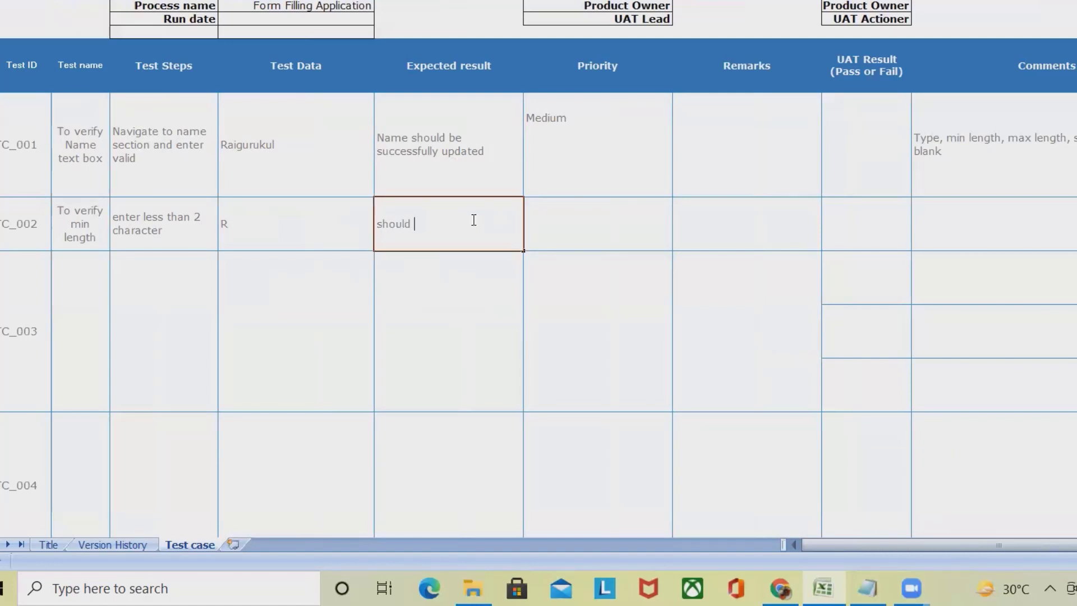
{"action": "type", "text": " not accept"}
{"action": "left_click", "coordinate": [583, 218]}
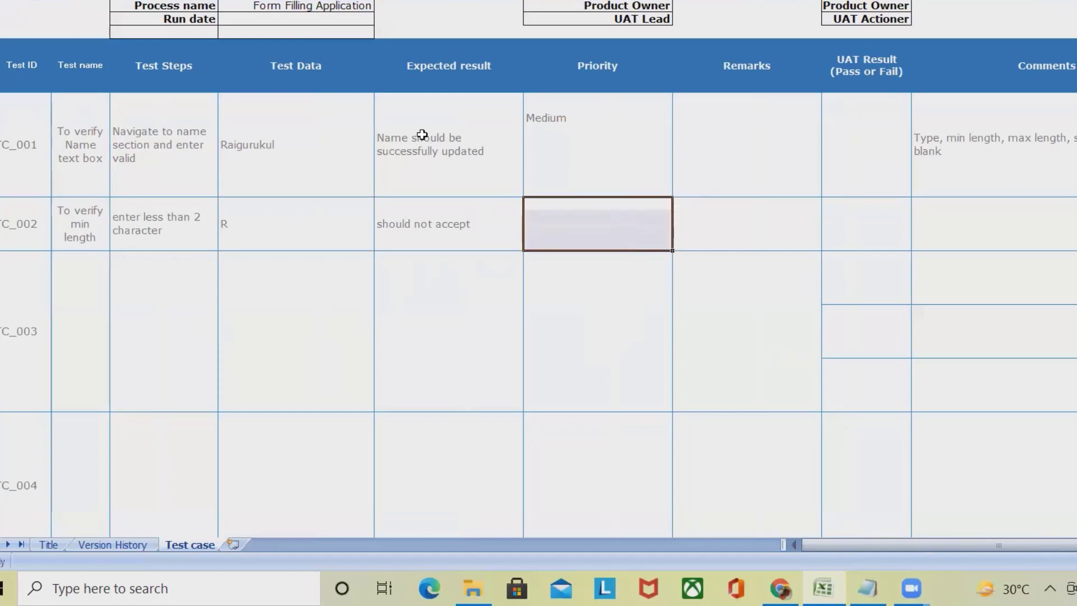
{"action": "double_click", "coordinate": [597, 220]}
{"action": "type", "text": "Medium"}
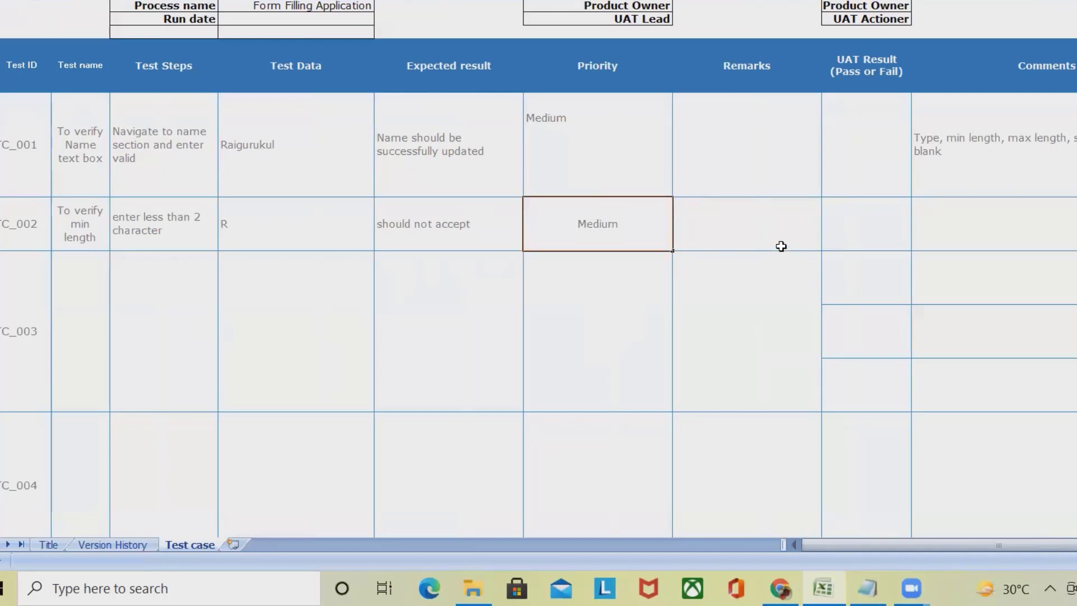
{"action": "left_click", "coordinate": [756, 222]}
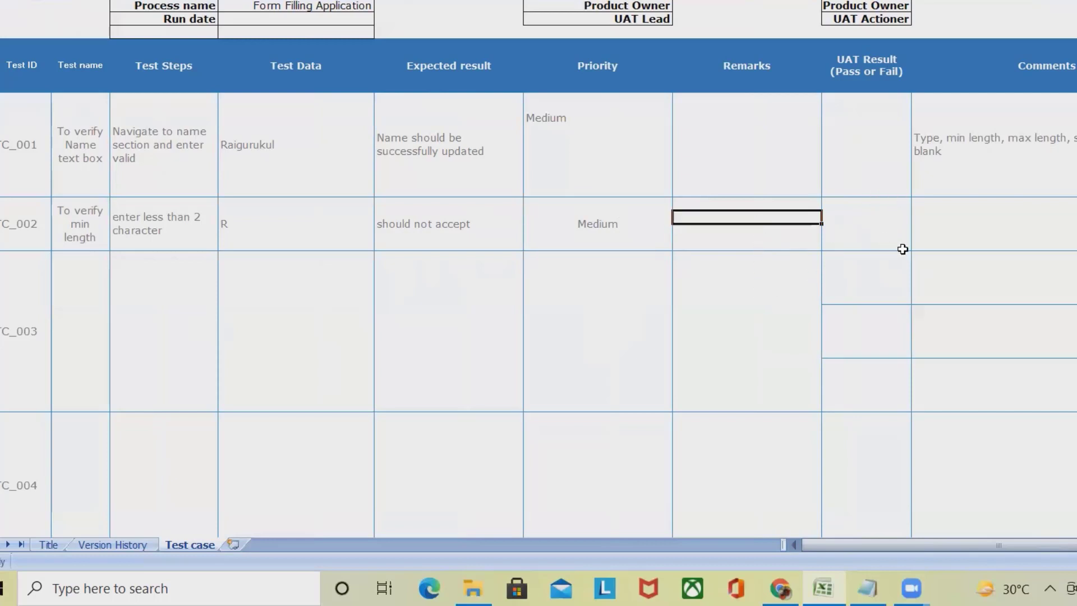
Copy the TC_002 test name into TC_003 and change the copy to "To verify max length".
{"action": "left_click", "coordinate": [72, 240]}
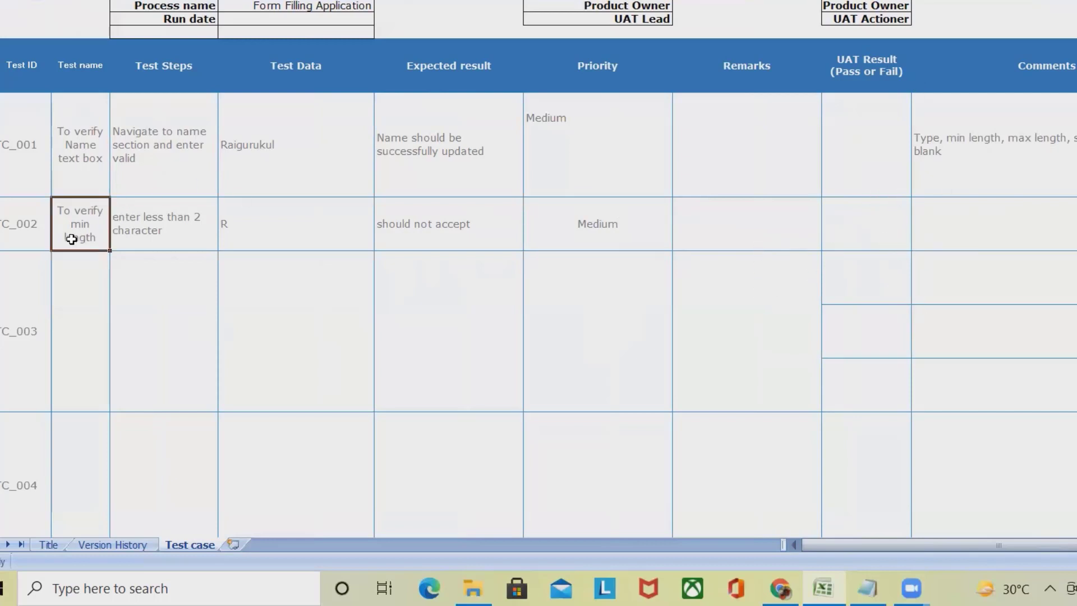
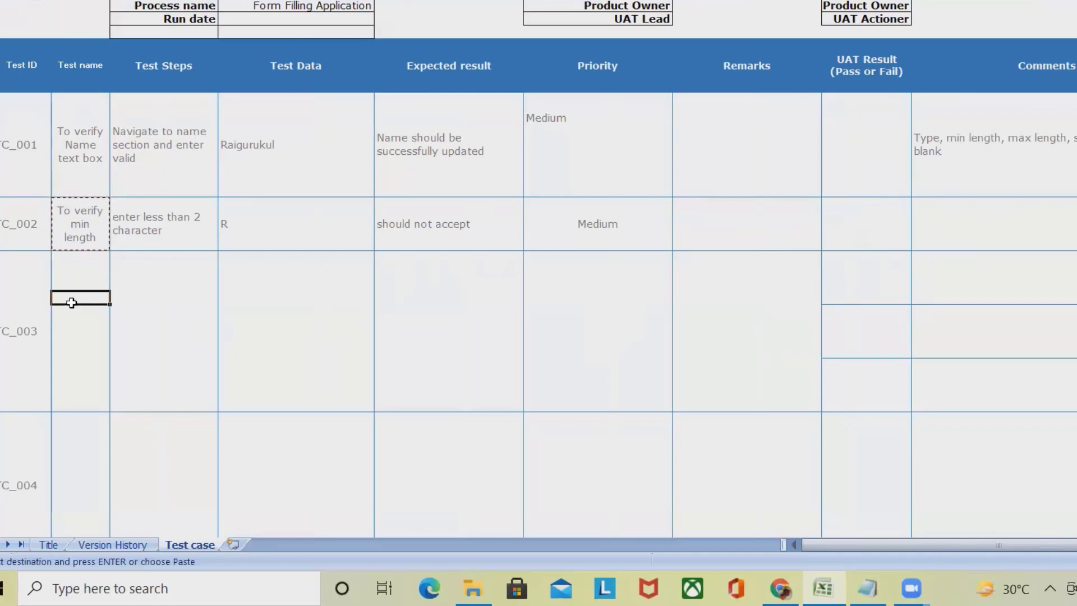
{"action": "type", "text": "To verify min length"}
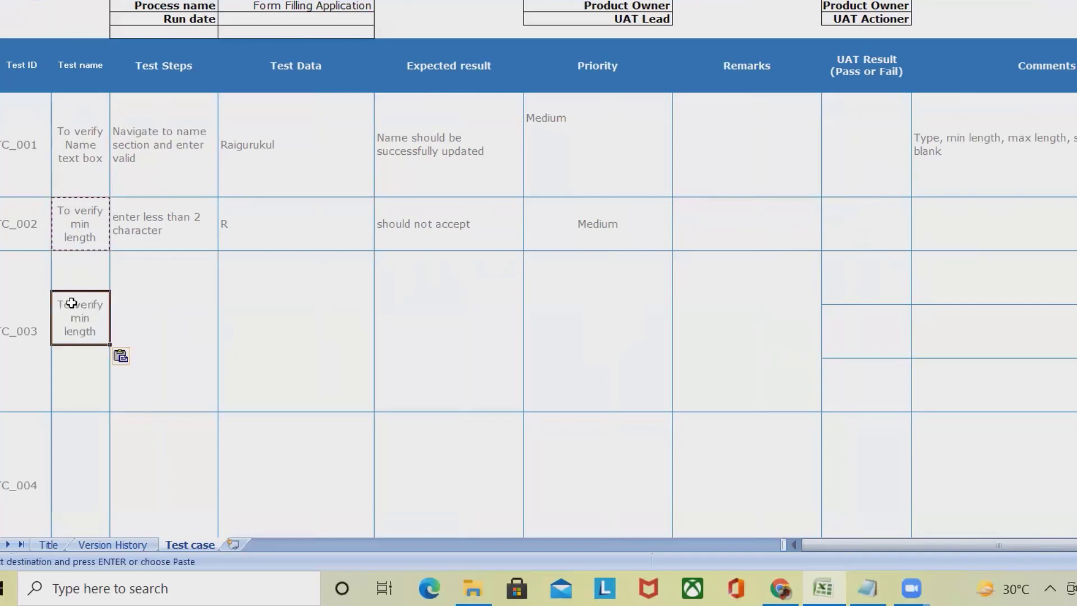
{"action": "key", "text": "Escape"}
{"action": "double_click", "coordinate": [73, 326]}
{"action": "key", "text": "BackSpace"}
{"action": "key", "text": "BackSpace"}
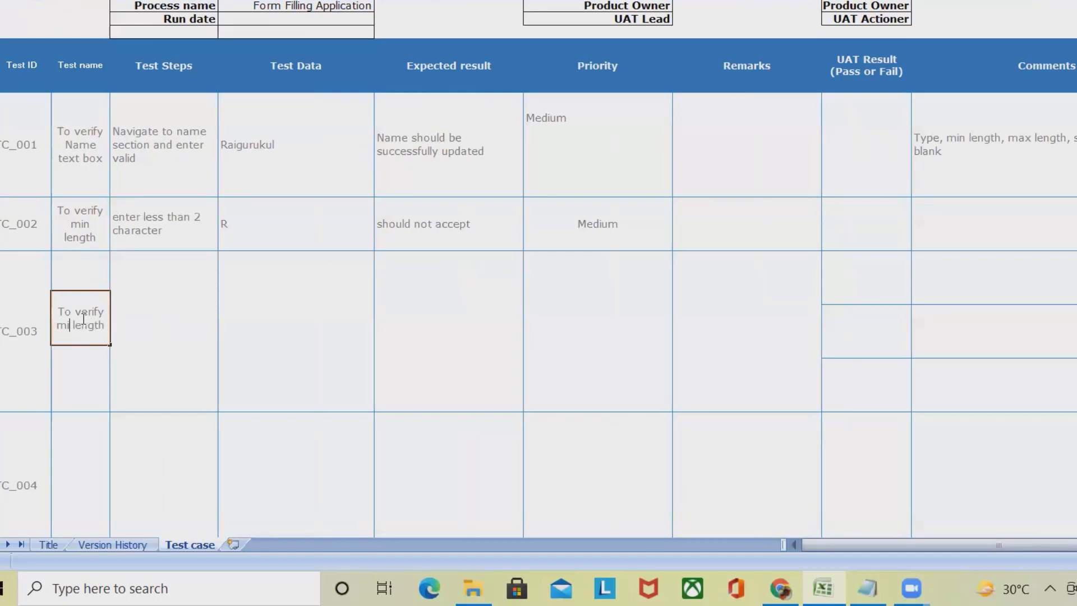
{"action": "type", "text": "ax"}
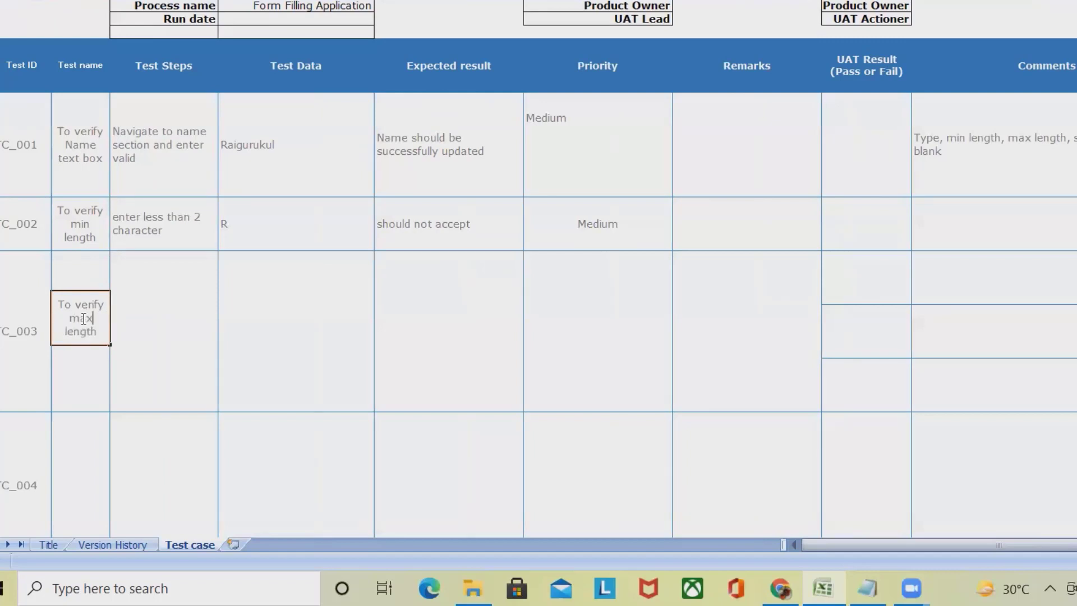
Enter "50" as the test steps and "again through an error message" as the expected result for TC_003.
{"action": "left_click", "coordinate": [156, 310]}
{"action": "left_click", "coordinate": [166, 259]}
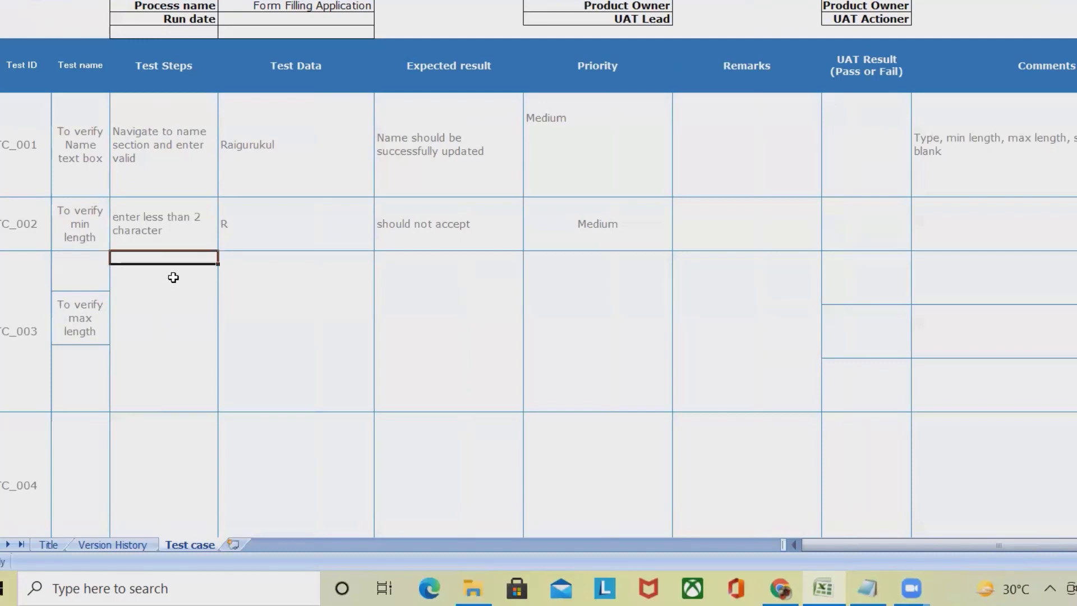
{"action": "double_click", "coordinate": [186, 255]}
{"action": "type", "text": "50"}
{"action": "left_click", "coordinate": [425, 294]}
{"action": "double_click", "coordinate": [424, 262]}
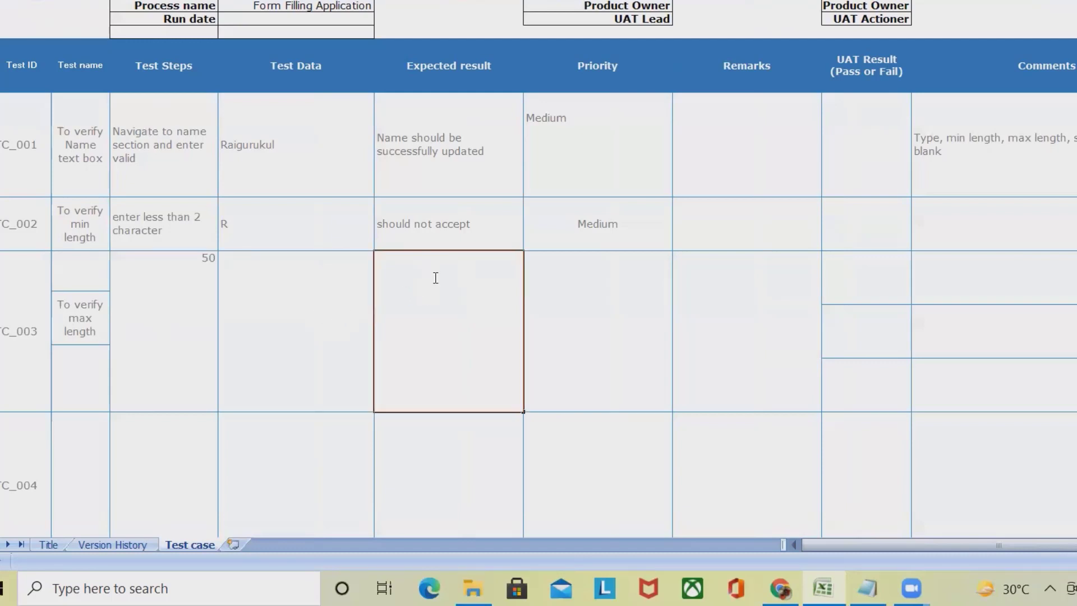
{"action": "type", "text": "again through an erro"}
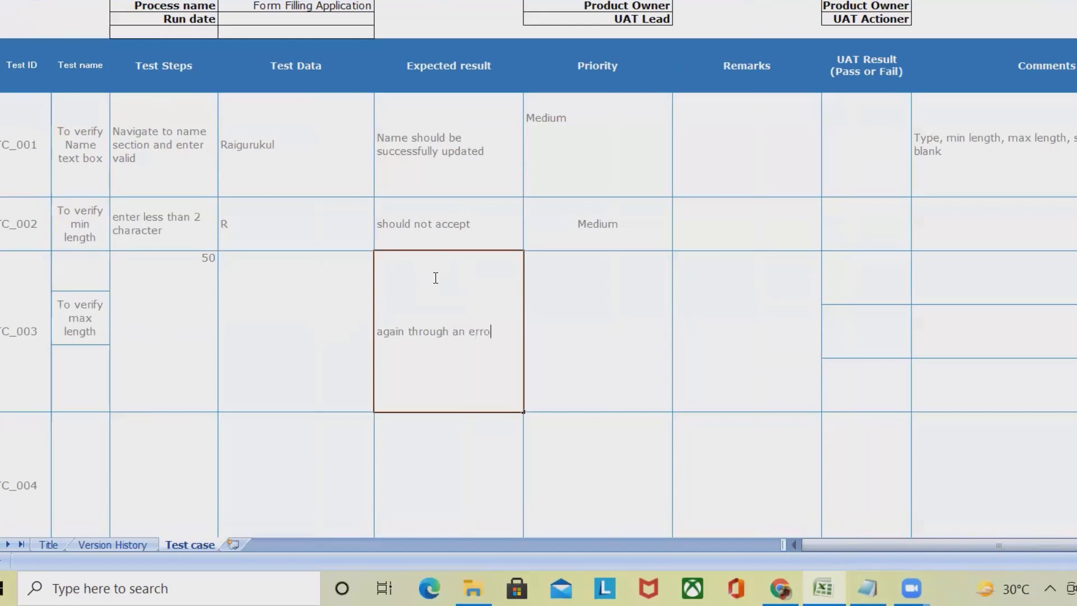
{"action": "type", "text": "r message"}
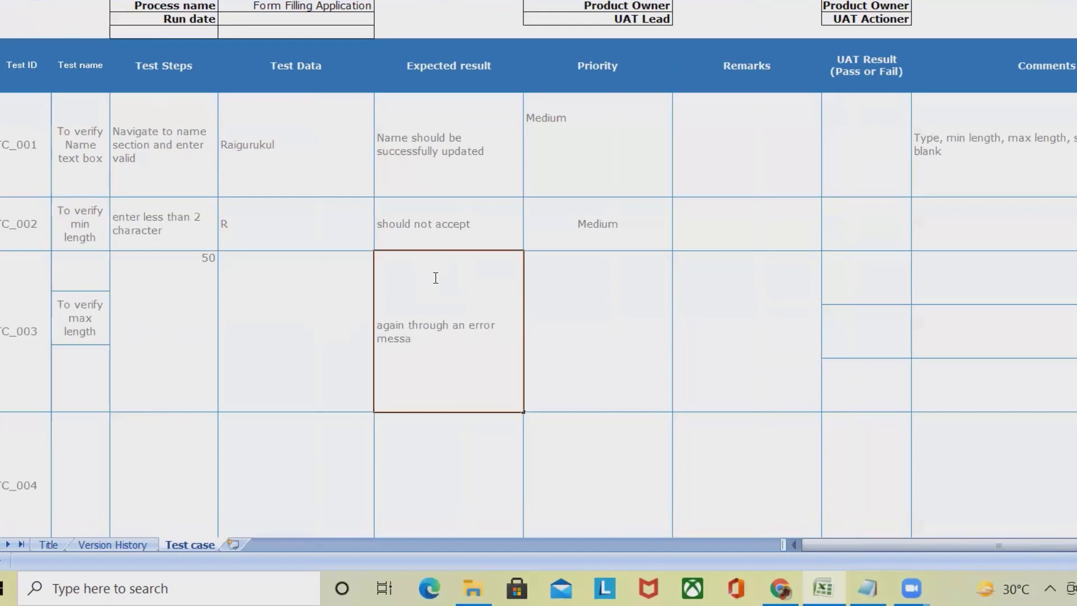
Set the priority of TC_003 to "Medium".
{"action": "left_click", "coordinate": [578, 318]}
{"action": "left_click", "coordinate": [601, 275]}
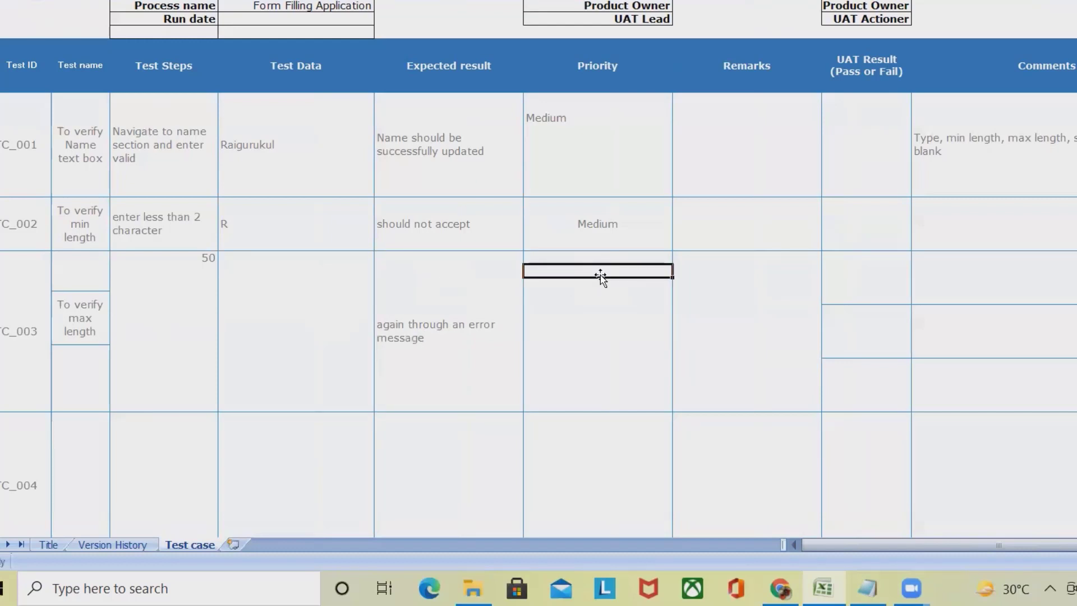
{"action": "type", "text": "M"}
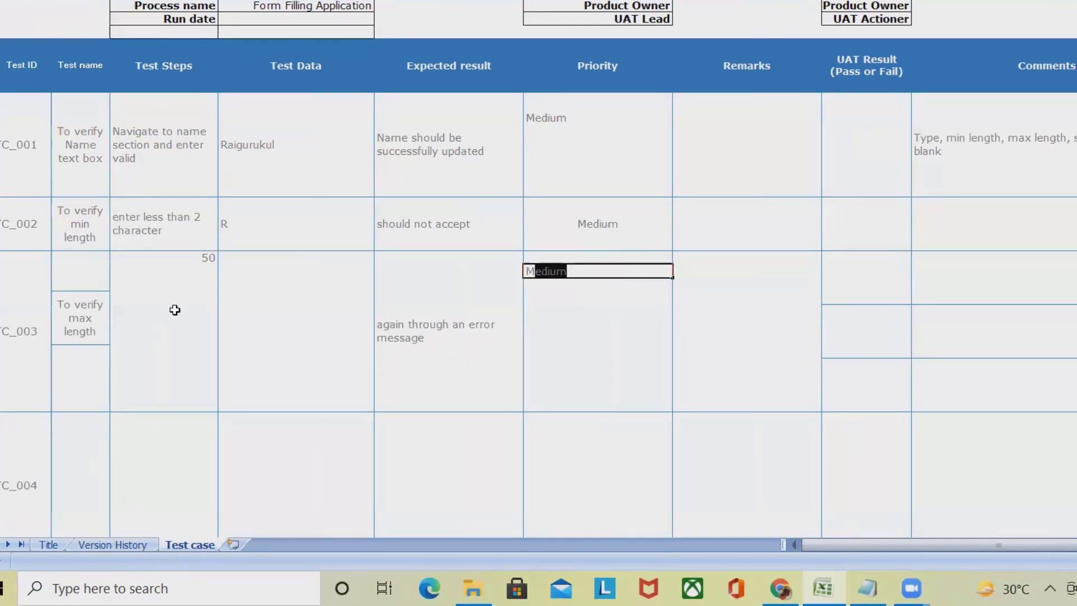
{"action": "left_click", "coordinate": [85, 306]}
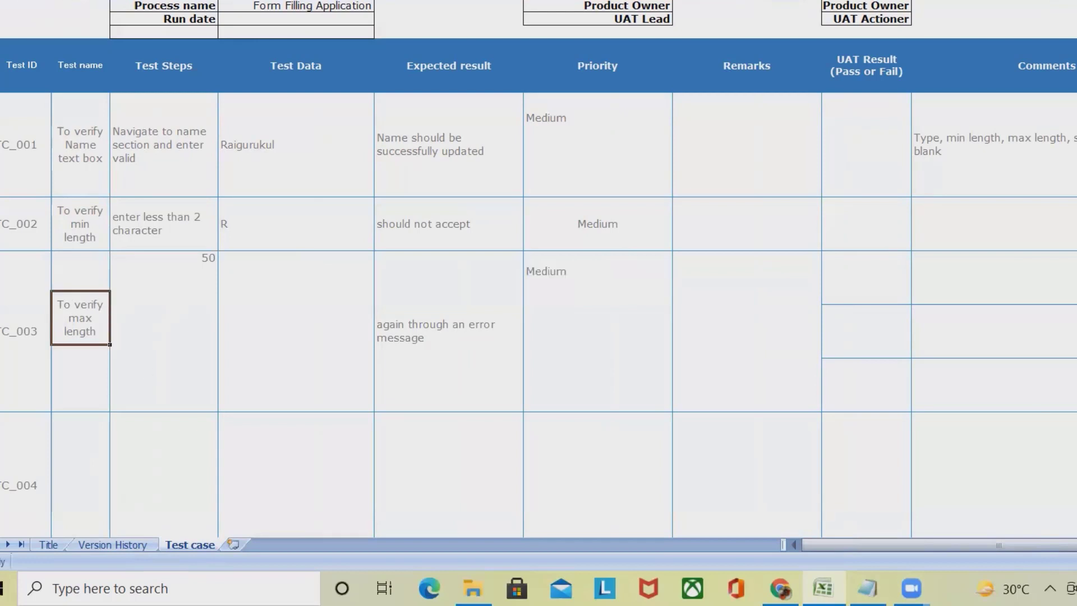
Switch to the Sample Page Test form in Chrome and examine the requirement markers on the Name and Email fields.
{"action": "left_click", "coordinate": [71, 457]}
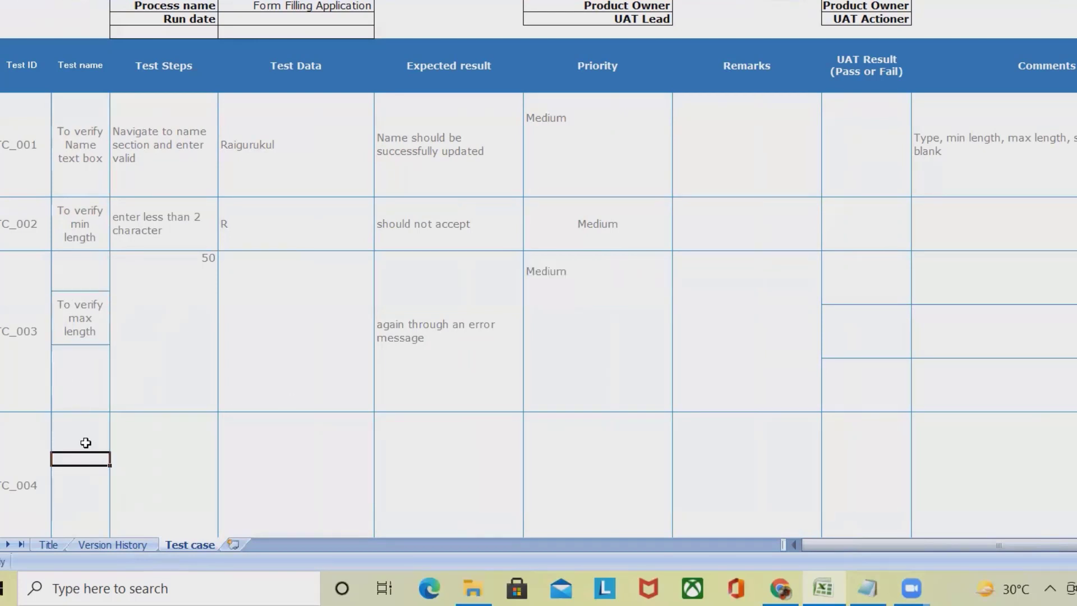
{"action": "scroll", "coordinate": [248, 406], "scroll_direction": "down", "scroll_amount": 2}
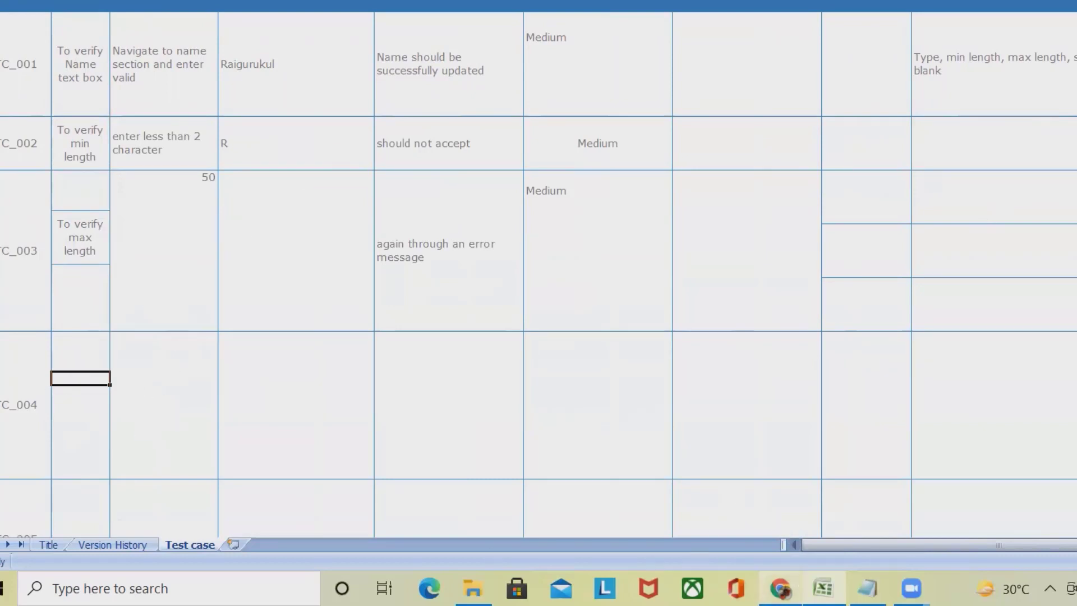
{"action": "left_click", "coordinate": [779, 588]}
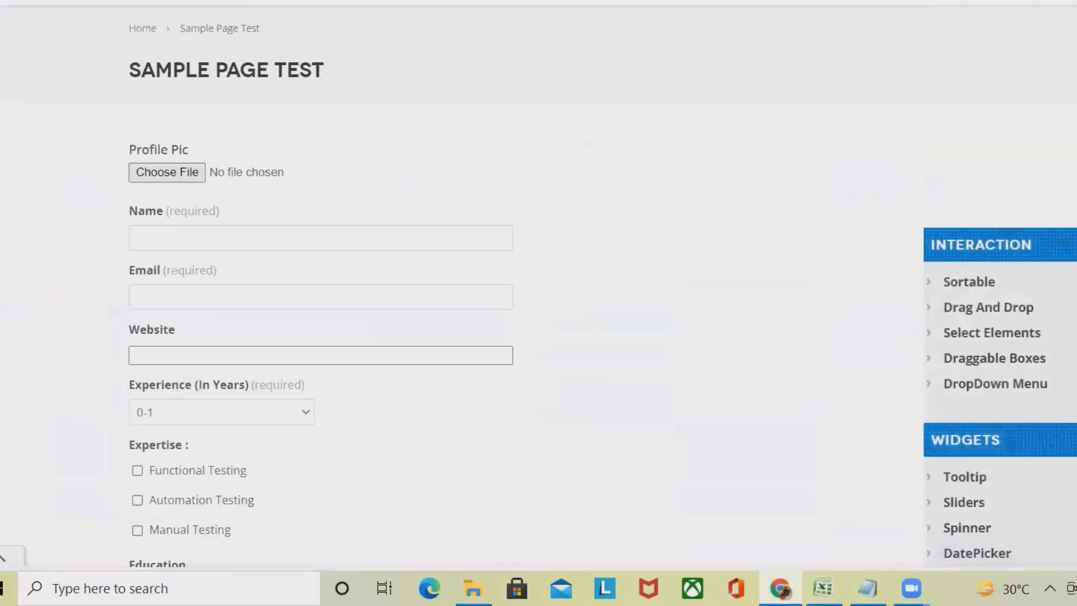
{"action": "left_click", "coordinate": [219, 247]}
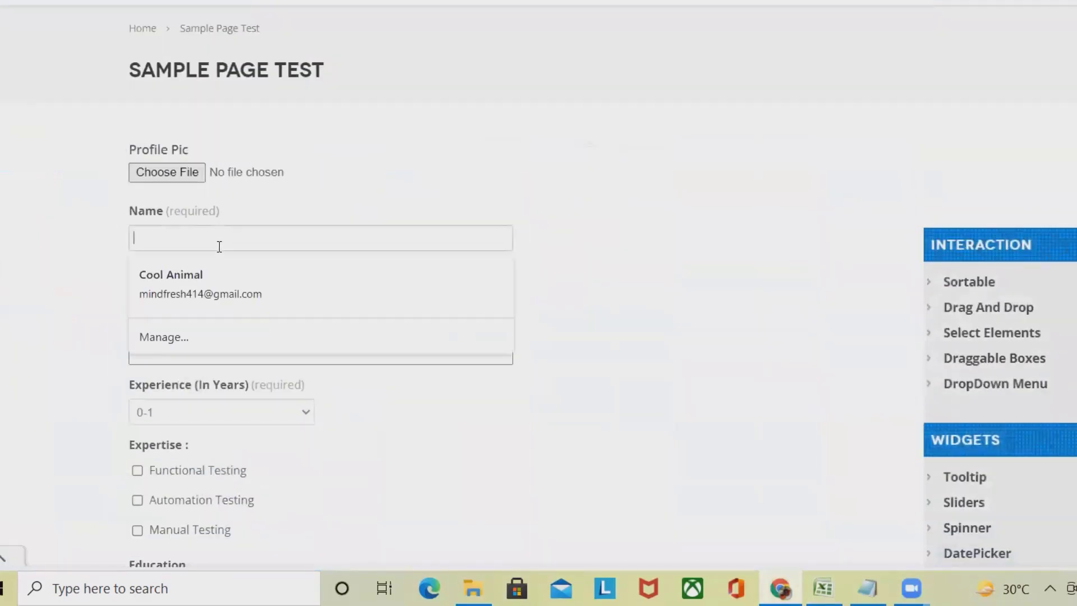
{"action": "left_click", "coordinate": [173, 210]}
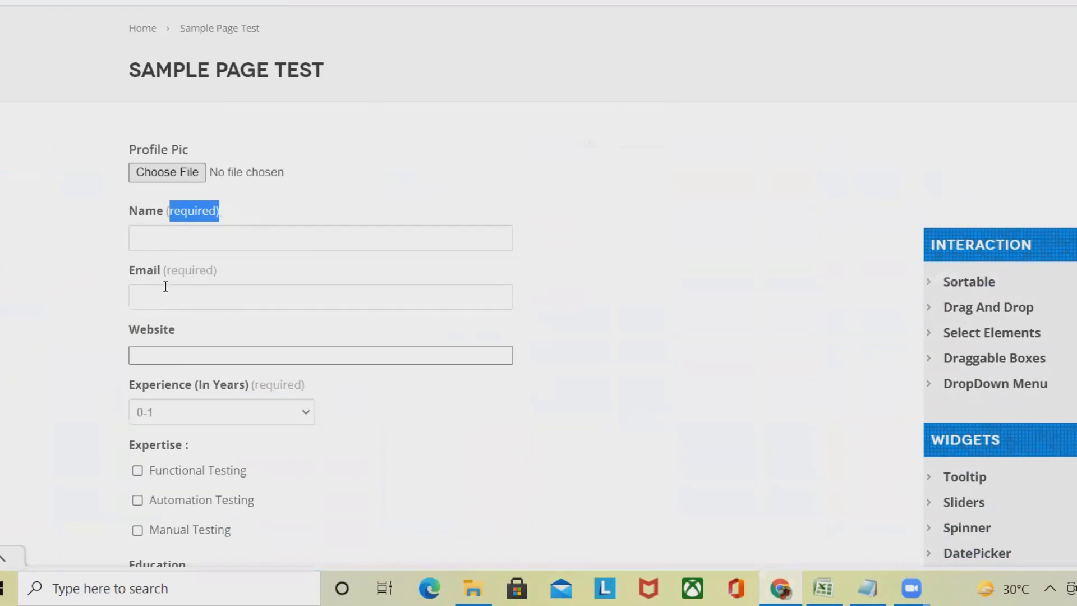
{"action": "left_click", "coordinate": [164, 303]}
{"action": "key", "text": "Tab"}
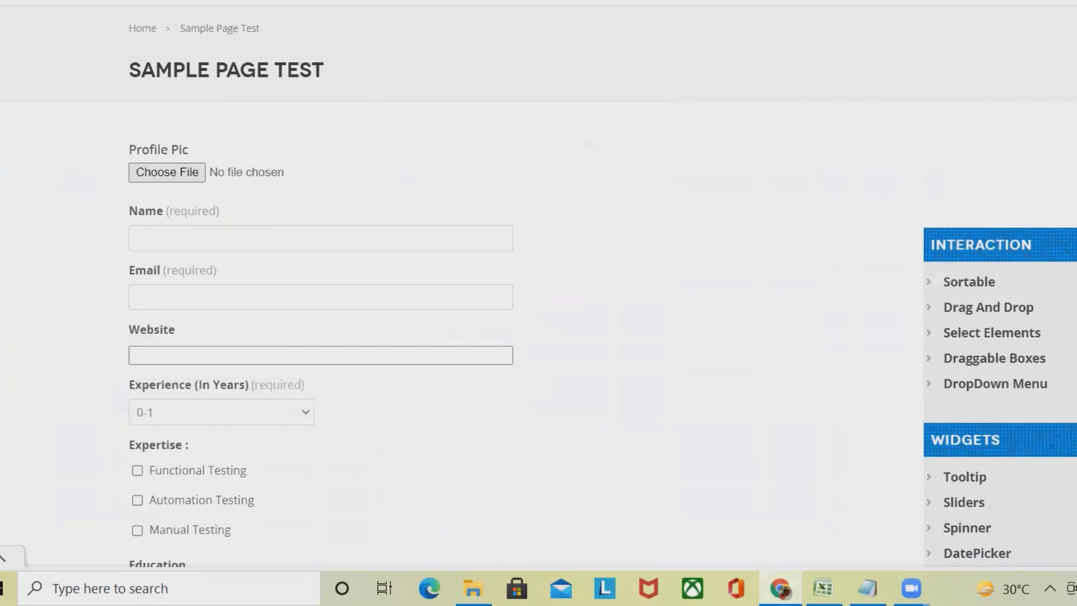
{"action": "key", "text": "alt+Tab"}
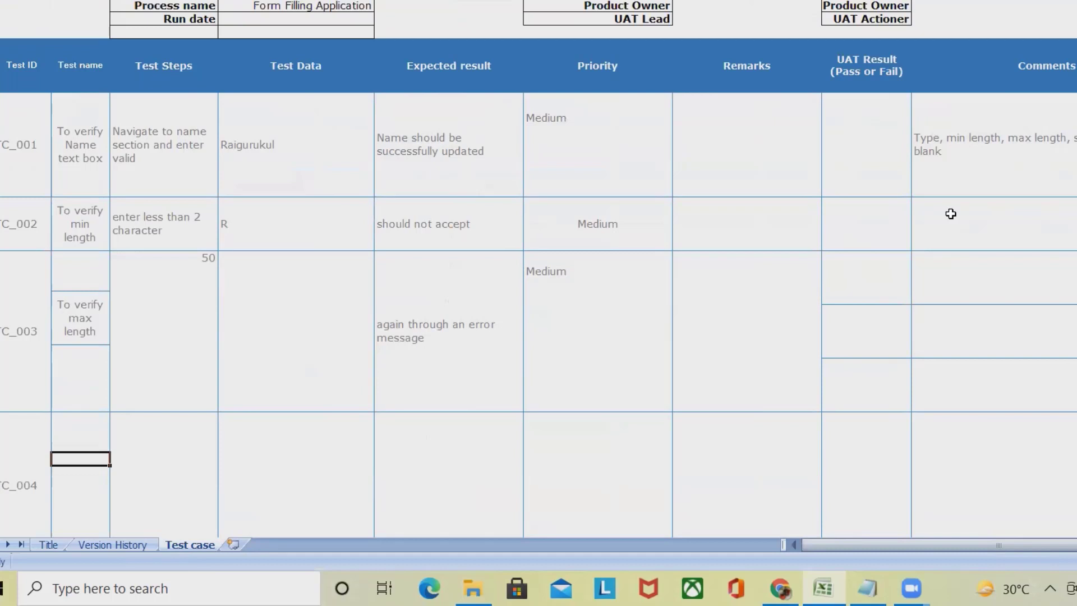
Go back to the sample form in Chrome, review its fields and set Experience (In Years) to 10+.
{"action": "left_click", "coordinate": [780, 588]}
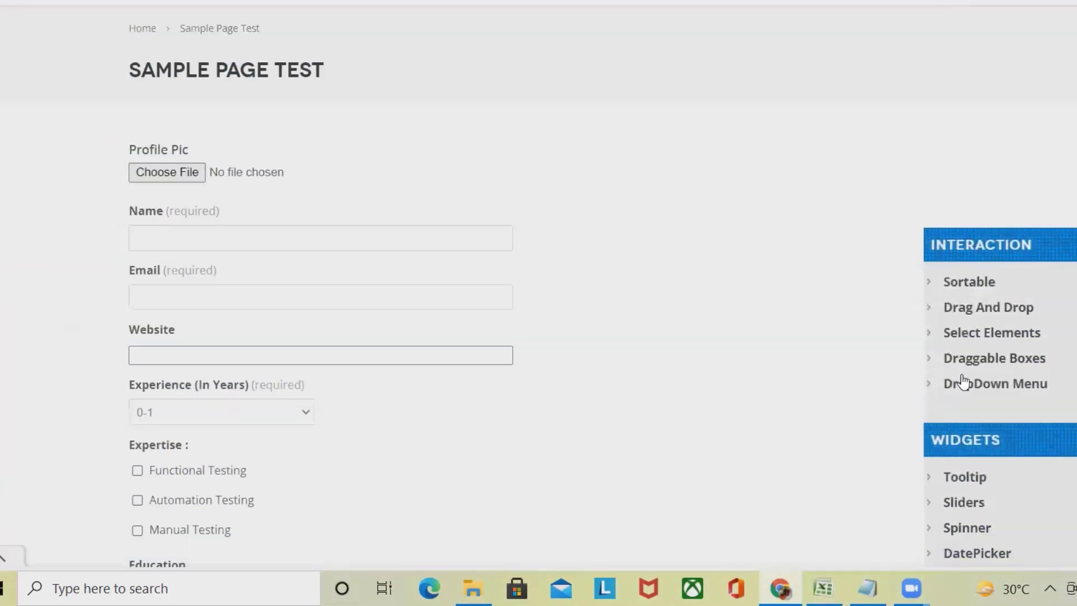
{"action": "left_click", "coordinate": [184, 350]}
{"action": "scroll", "coordinate": [168, 416], "scroll_direction": "down", "scroll_amount": 3}
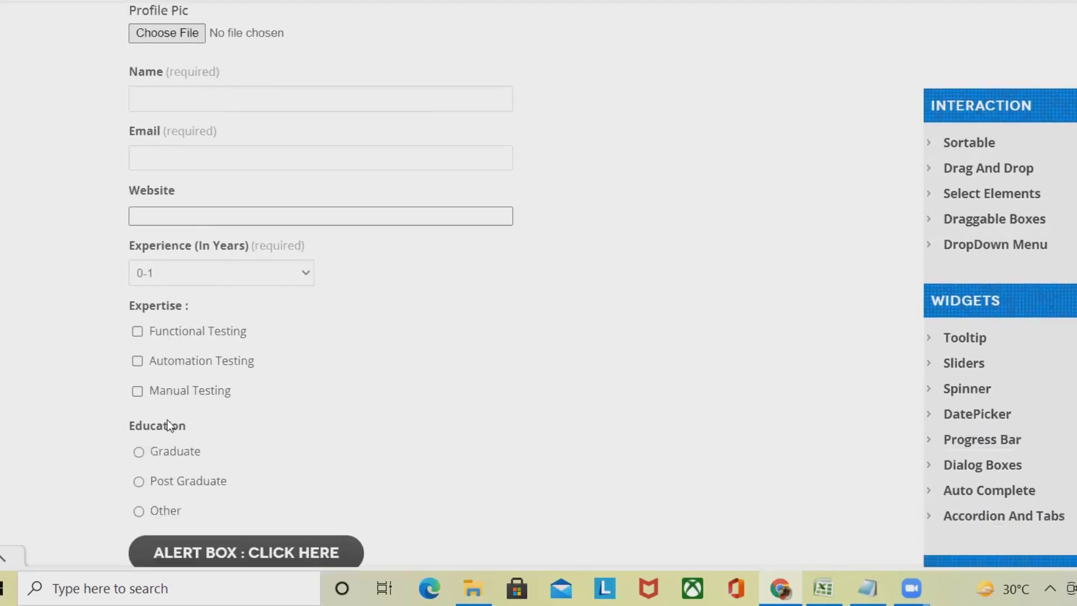
{"action": "scroll", "coordinate": [170, 407], "scroll_direction": "up", "scroll_amount": 3}
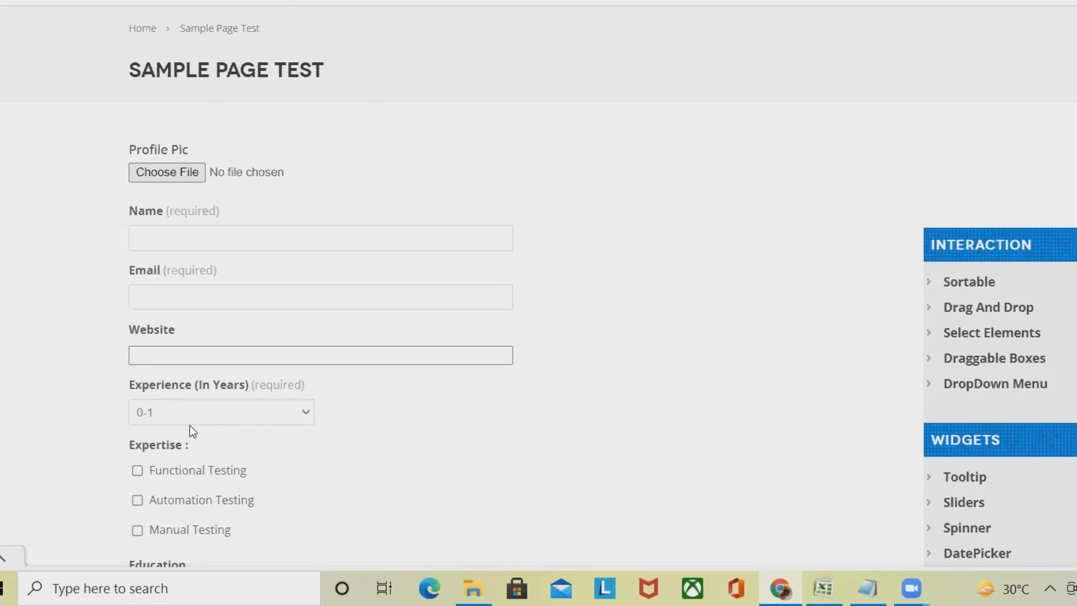
{"action": "left_click", "coordinate": [205, 414]}
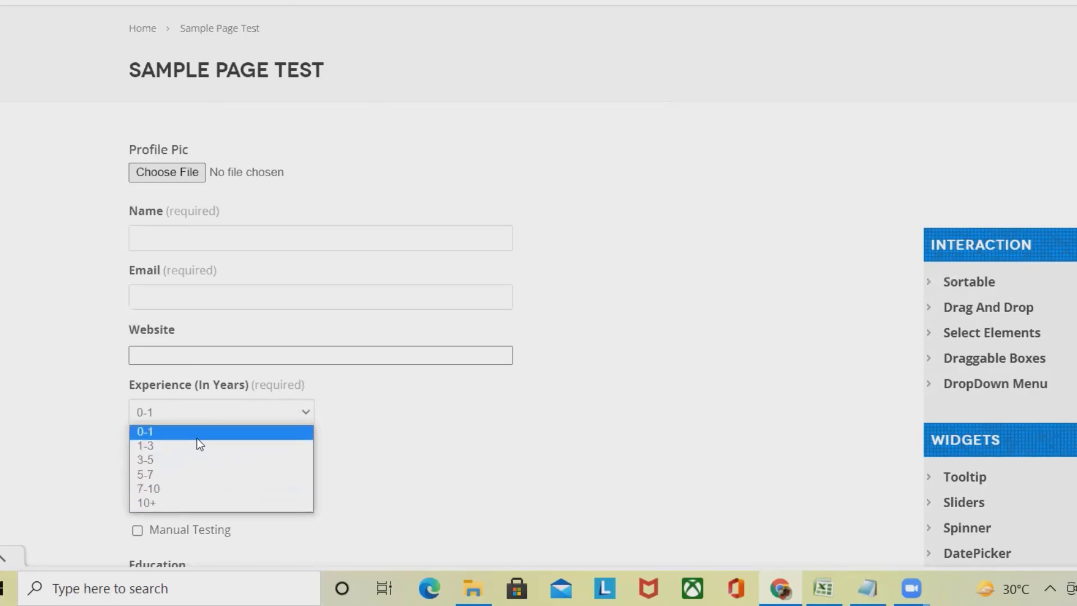
{"action": "left_click", "coordinate": [174, 508]}
Look over the Expertise and Education options and the Comment field of the sample form.
{"action": "scroll", "coordinate": [157, 471], "scroll_direction": "down", "scroll_amount": 2}
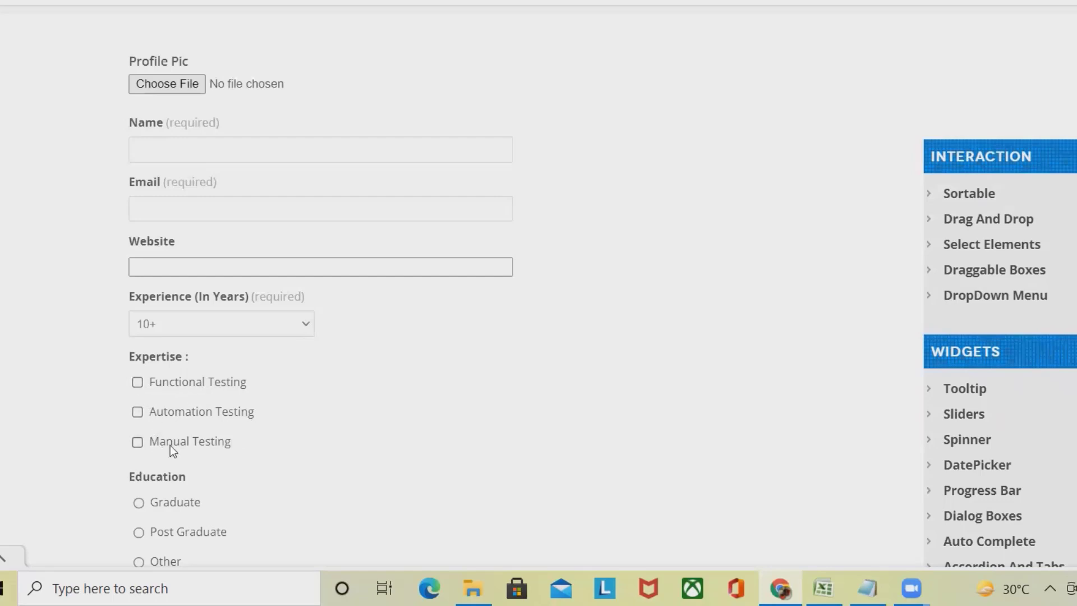
{"action": "scroll", "coordinate": [121, 443], "scroll_direction": "down", "scroll_amount": 3}
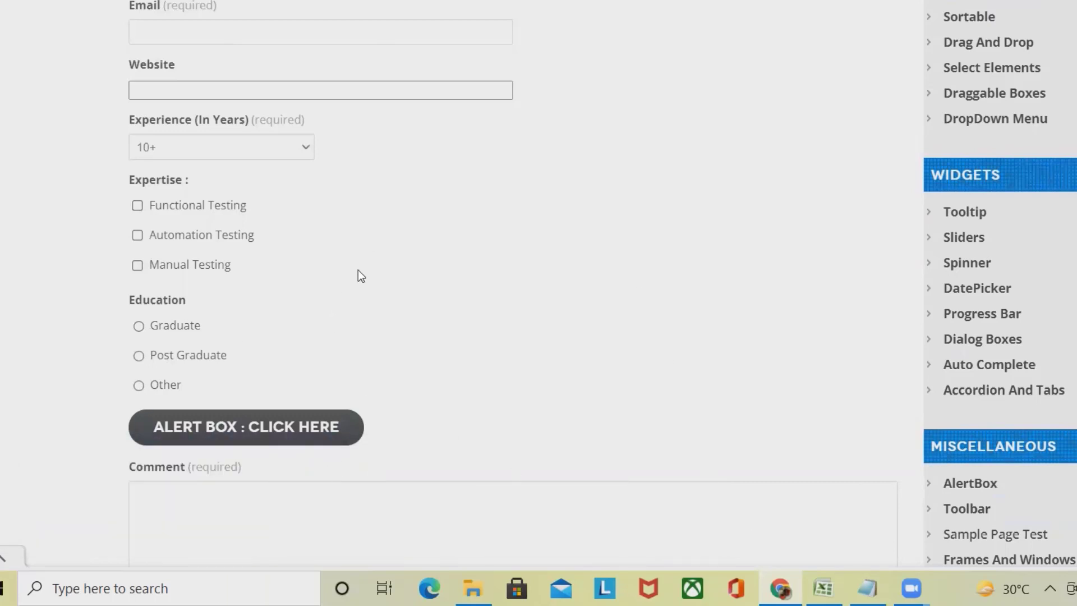
{"action": "scroll", "coordinate": [308, 226], "scroll_direction": "up", "scroll_amount": 5}
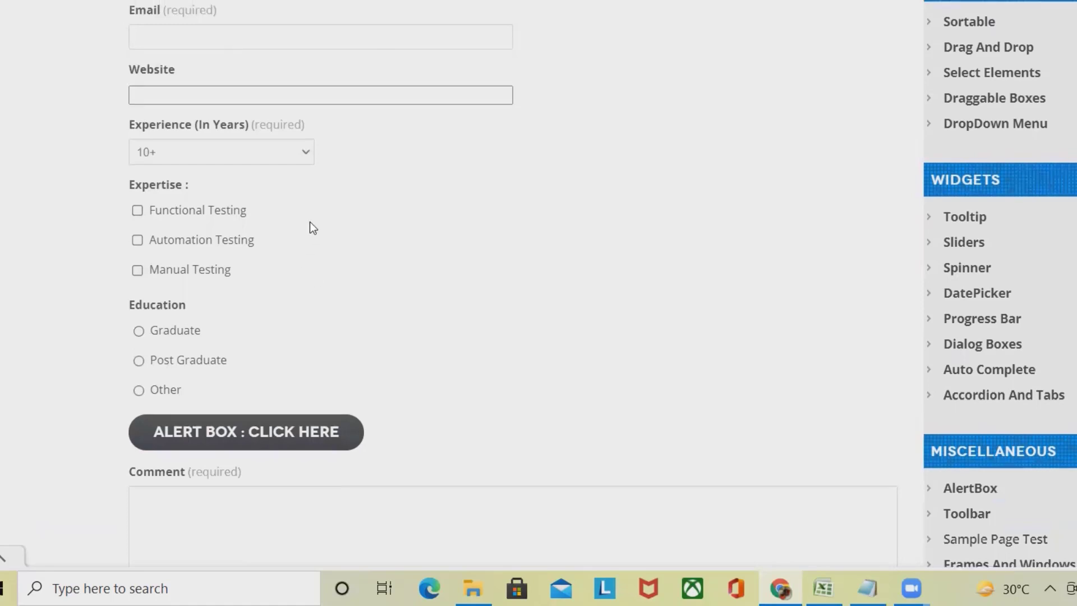
Switch back to the Excel test case sheet and examine the sign-off table below the test cases, including tester, reviewer, UAT result and observations.
{"action": "key", "text": "alt+Tab"}
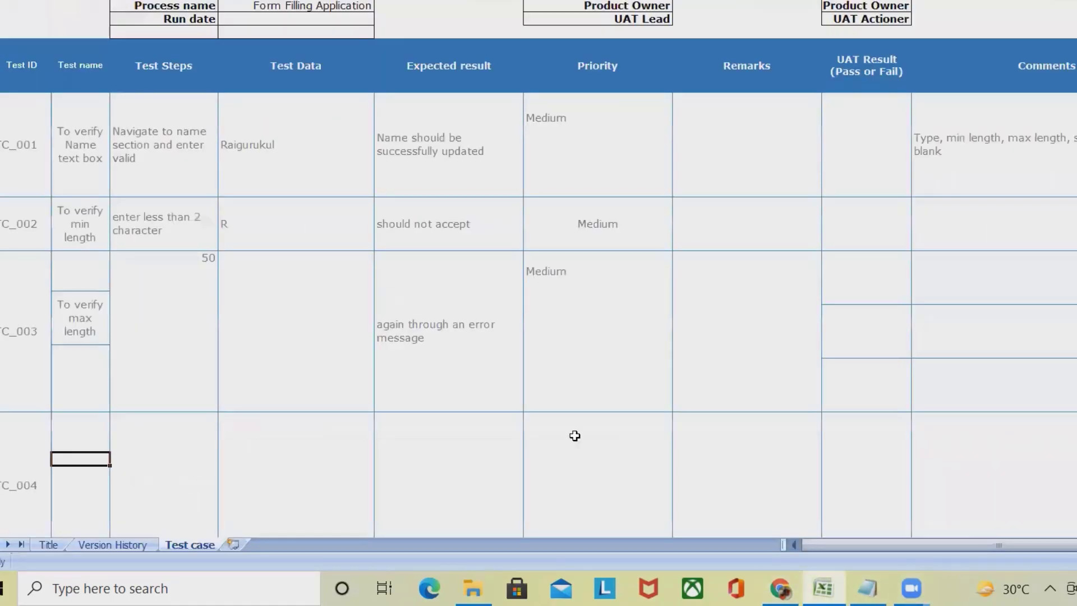
{"action": "scroll", "coordinate": [261, 311], "scroll_direction": "down", "scroll_amount": 1}
{"action": "scroll", "coordinate": [260, 311], "scroll_direction": "down", "scroll_amount": 8}
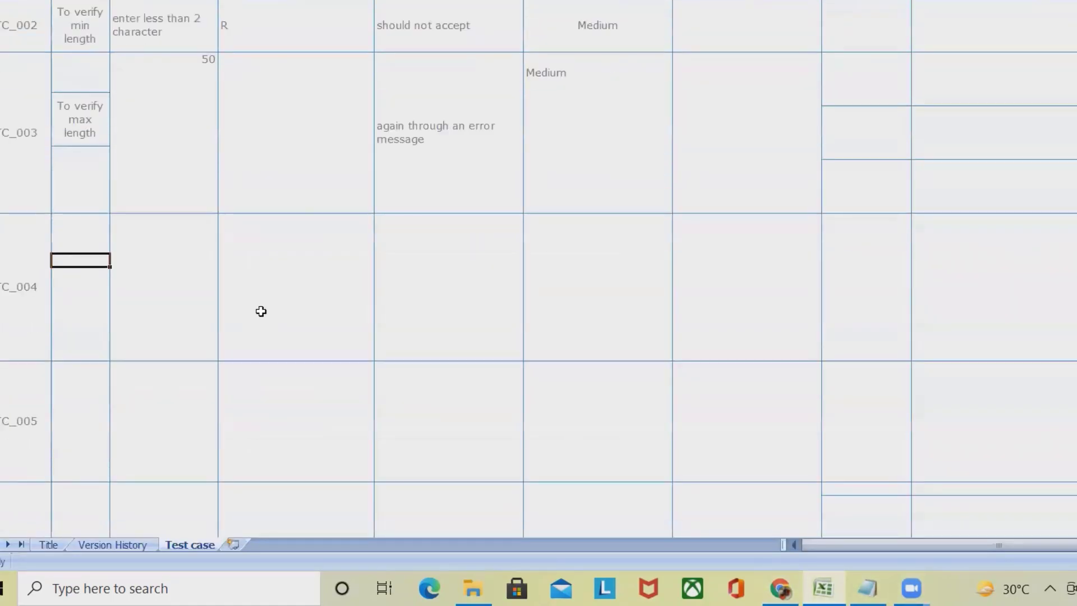
{"action": "scroll", "coordinate": [260, 311], "scroll_direction": "down", "scroll_amount": 10}
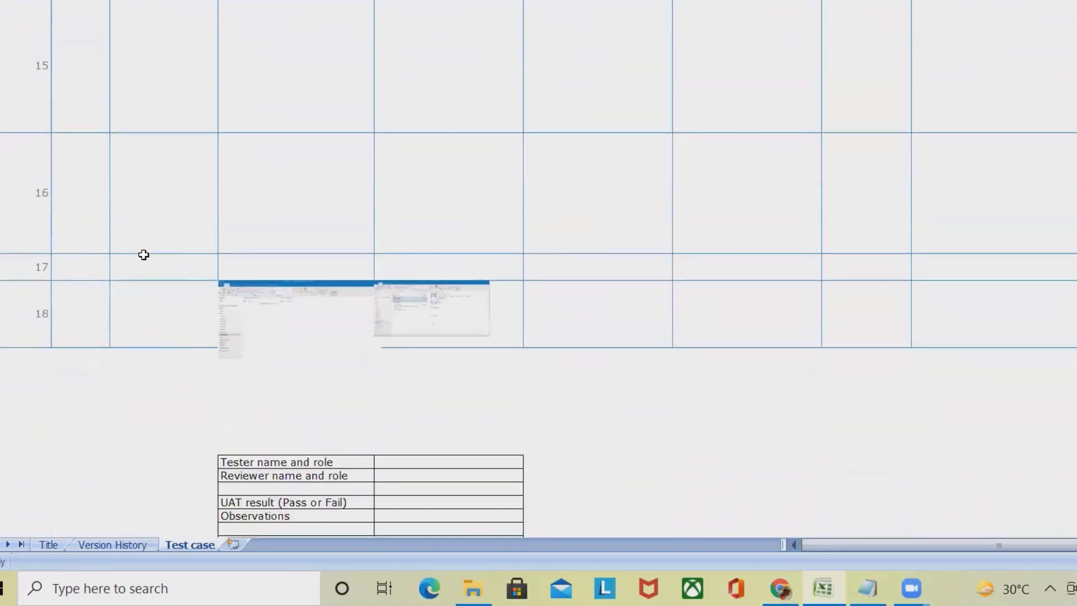
{"action": "scroll", "coordinate": [288, 474], "scroll_direction": "down", "scroll_amount": 1}
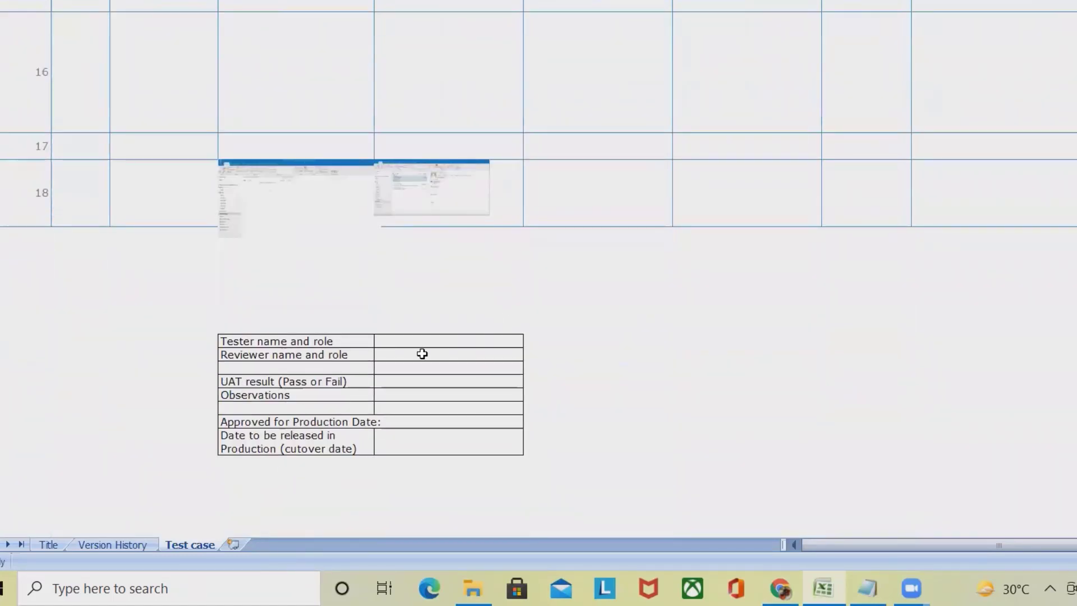
{"action": "left_click", "coordinate": [446, 336]}
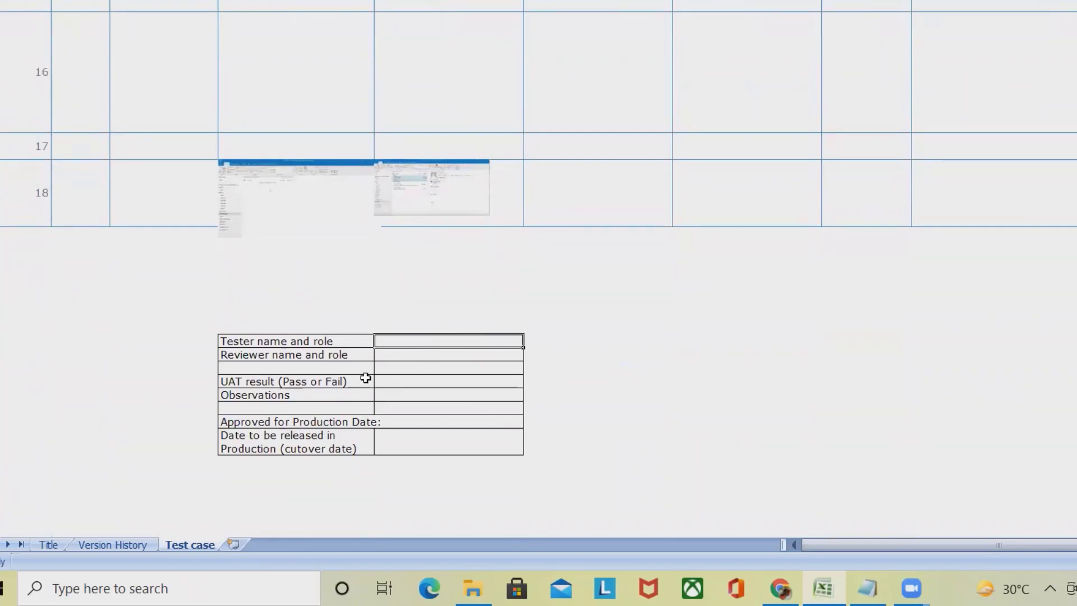
{"action": "left_click", "coordinate": [419, 352]}
{"action": "left_click", "coordinate": [433, 379]}
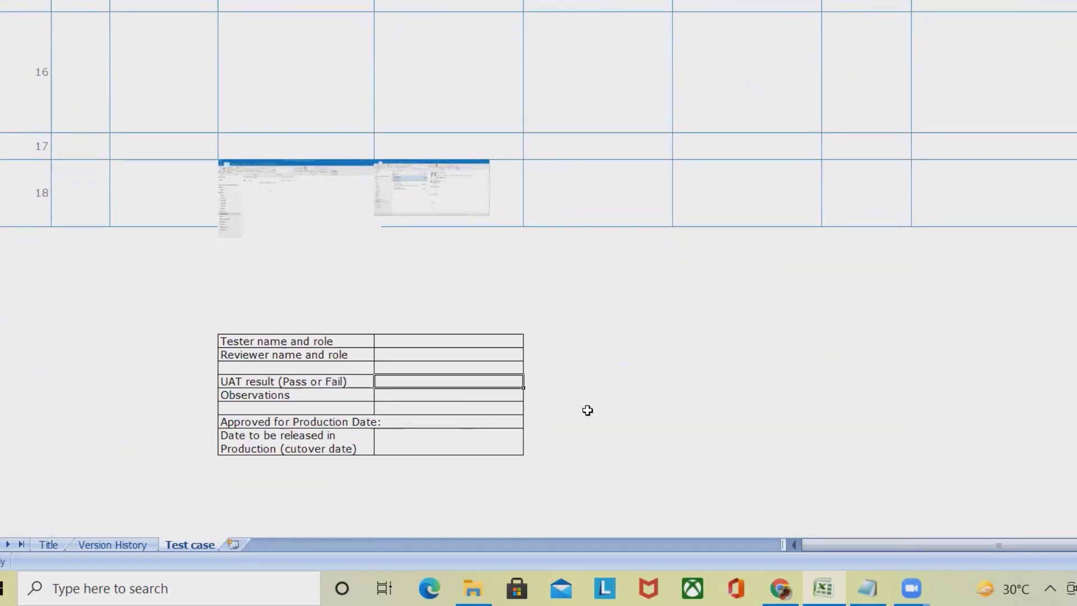
{"action": "left_click", "coordinate": [449, 395]}
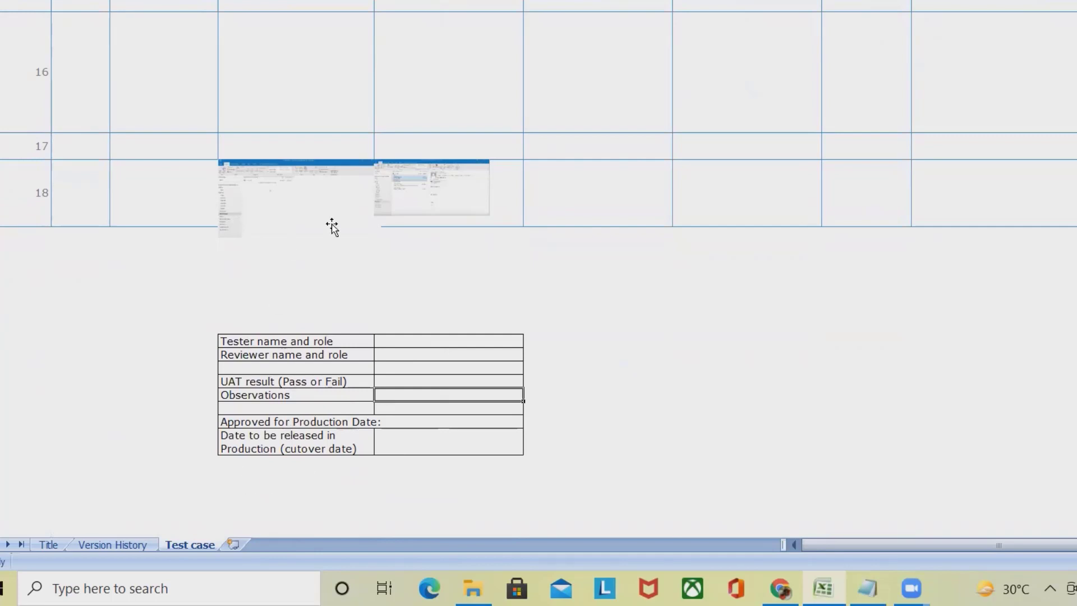
{"action": "scroll", "coordinate": [543, 346], "scroll_direction": "up", "scroll_amount": 3}
{"action": "scroll", "coordinate": [544, 347], "scroll_direction": "up", "scroll_amount": 5}
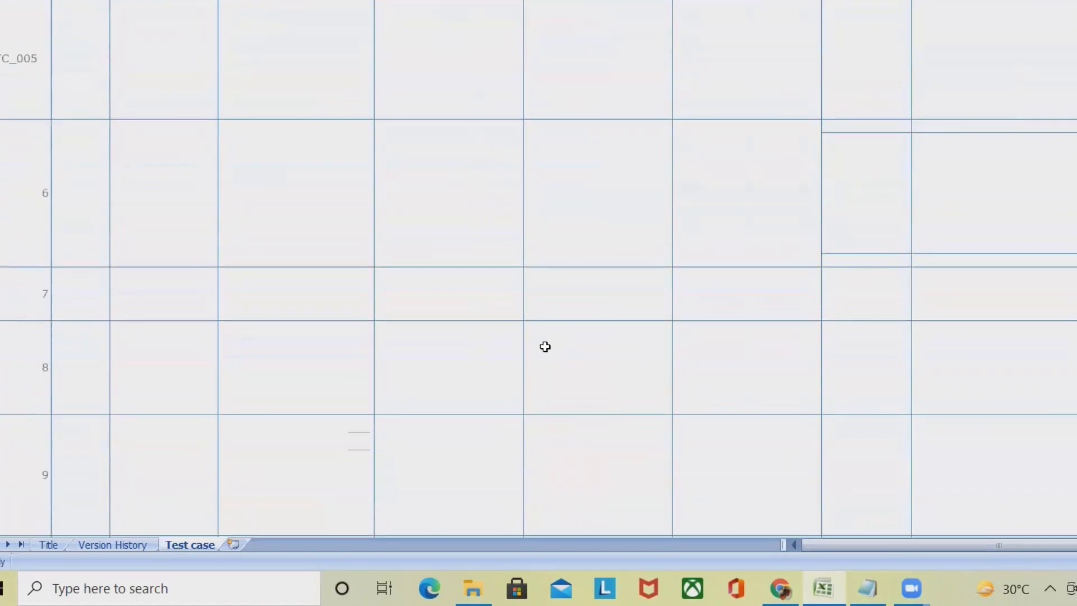